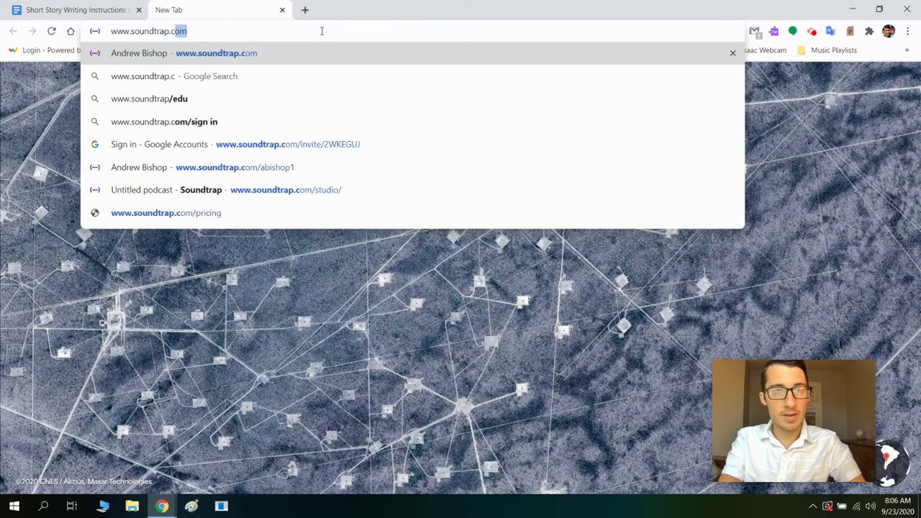
key("Return")
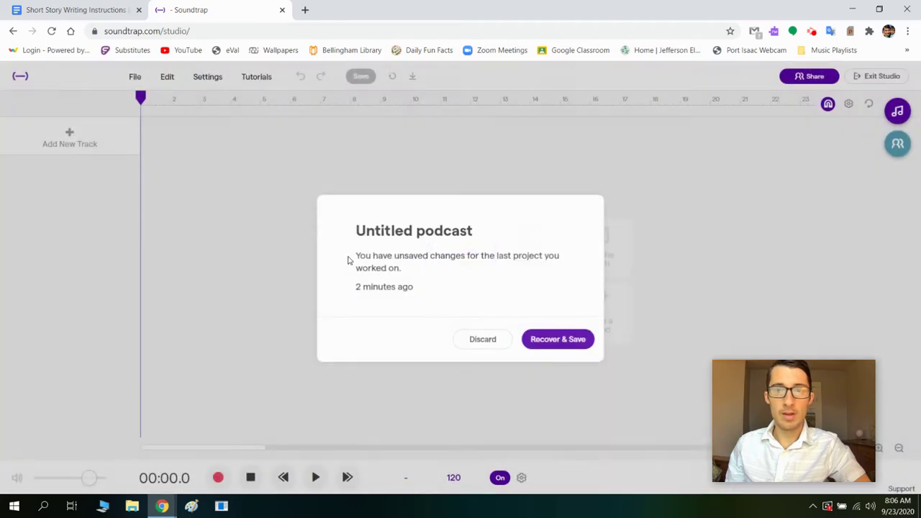
left_click(483, 341)
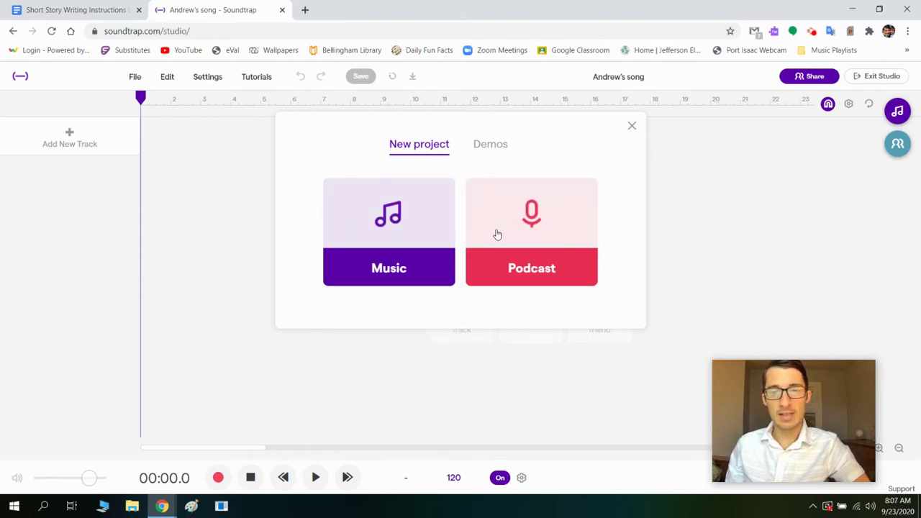
left_click(541, 243)
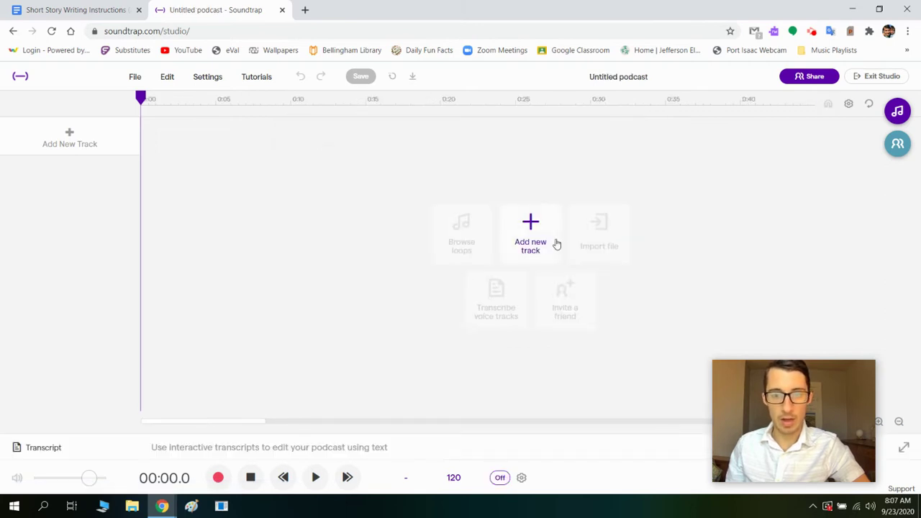
Add a new Voice & microphones track to the podcast.
left_click(67, 141)
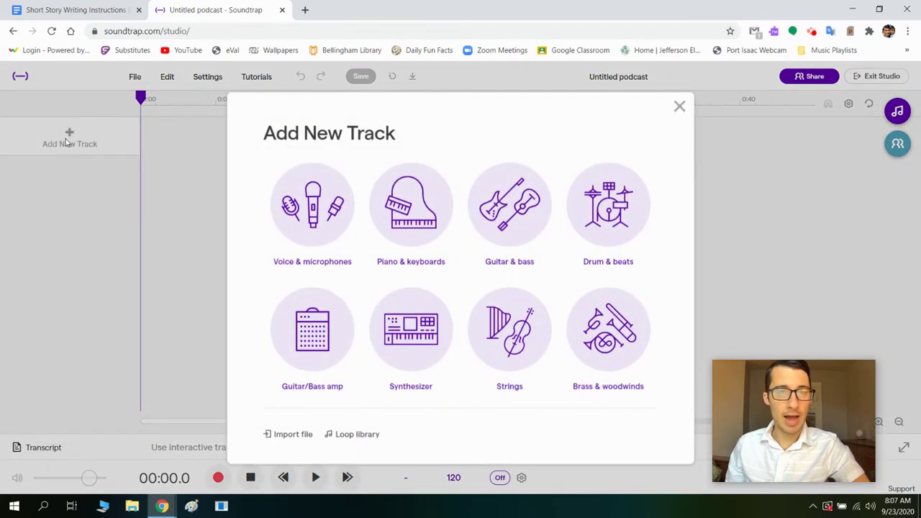
left_click(314, 222)
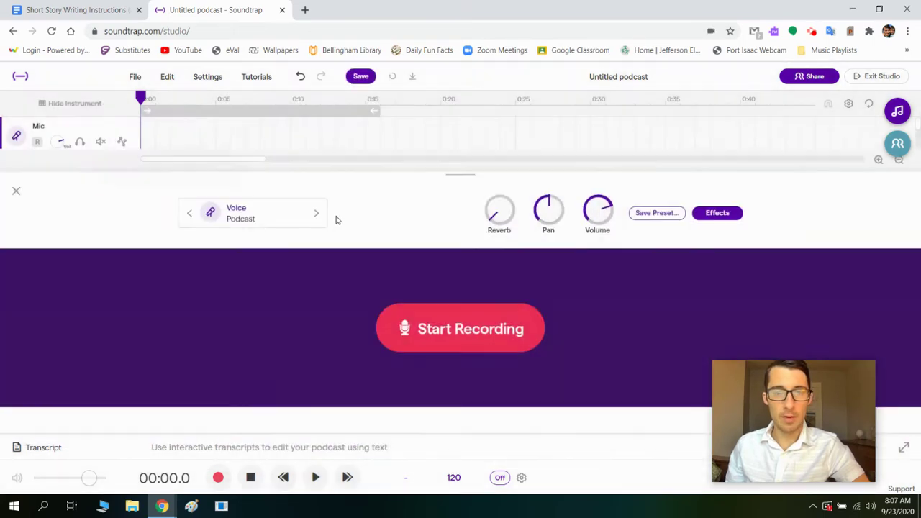
Review the voice presets and the available microphone inputs for the new track, keeping the current choices.
left_click(237, 216)
left_click_drag(671, 345, 682, 183)
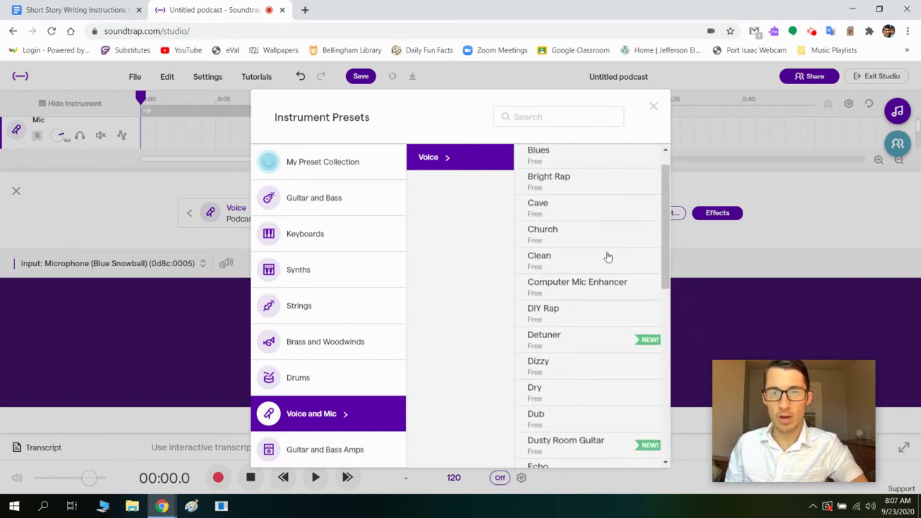
left_click(654, 106)
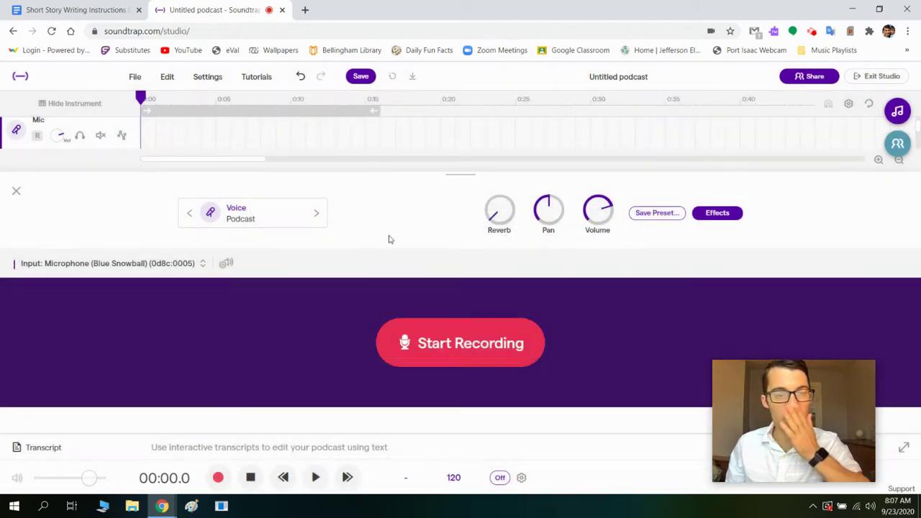
left_click(99, 265)
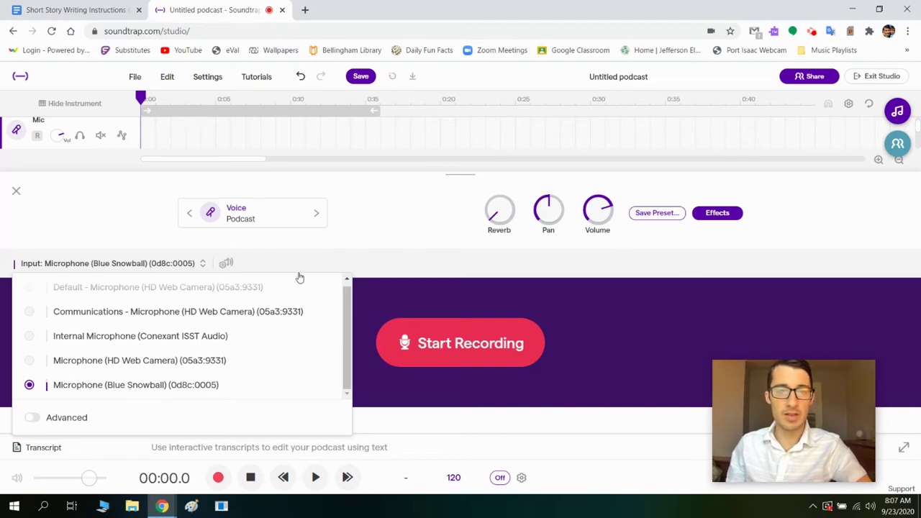
left_click(371, 216)
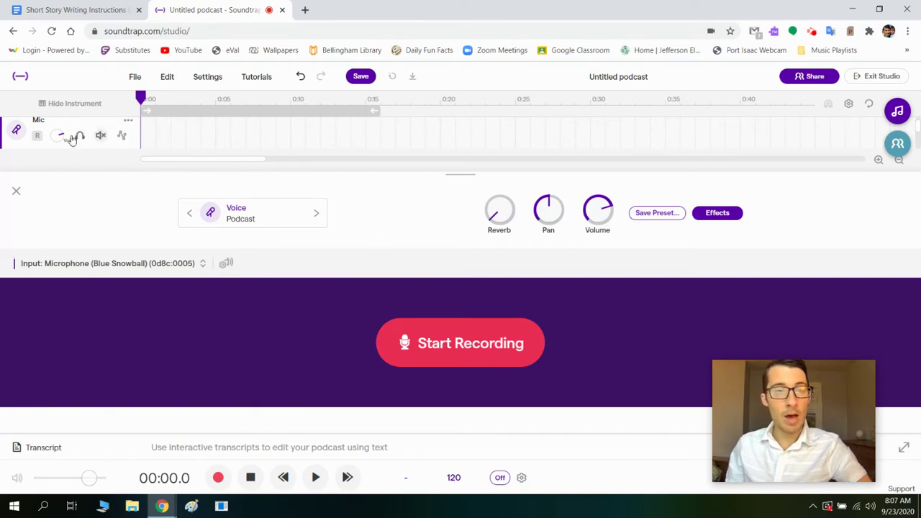
Hide the instrument settings and arm the Mic track for recording.
left_click(15, 190)
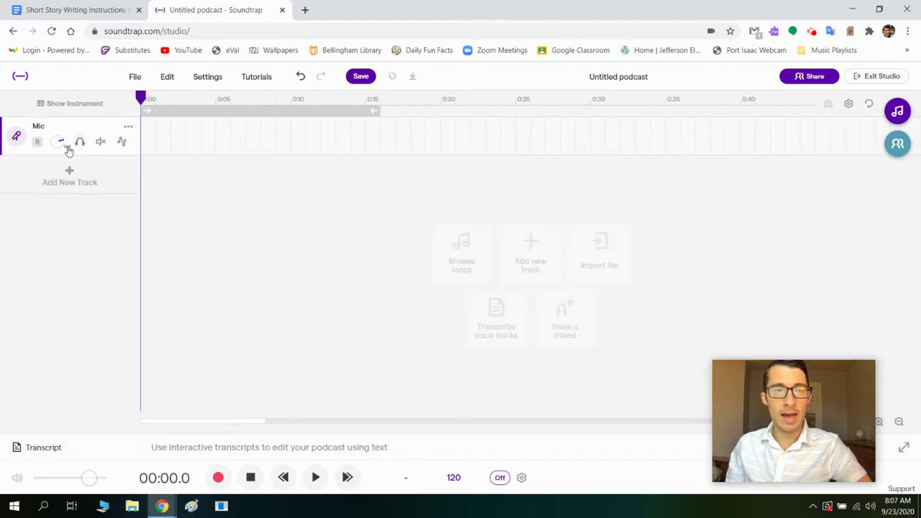
left_click(38, 143)
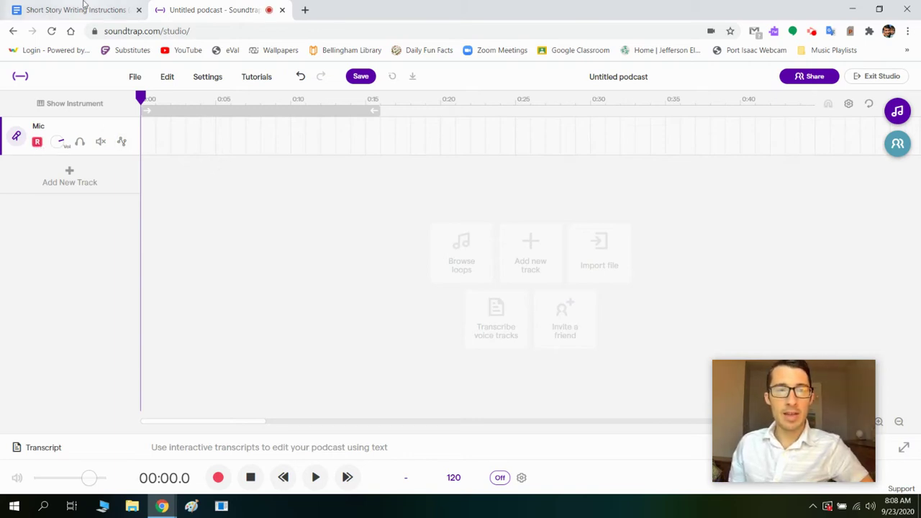
View the example story "Walking with my Thoughts" in the Google Docs document, and return to the Soundtrap project.
left_click(83, 7)
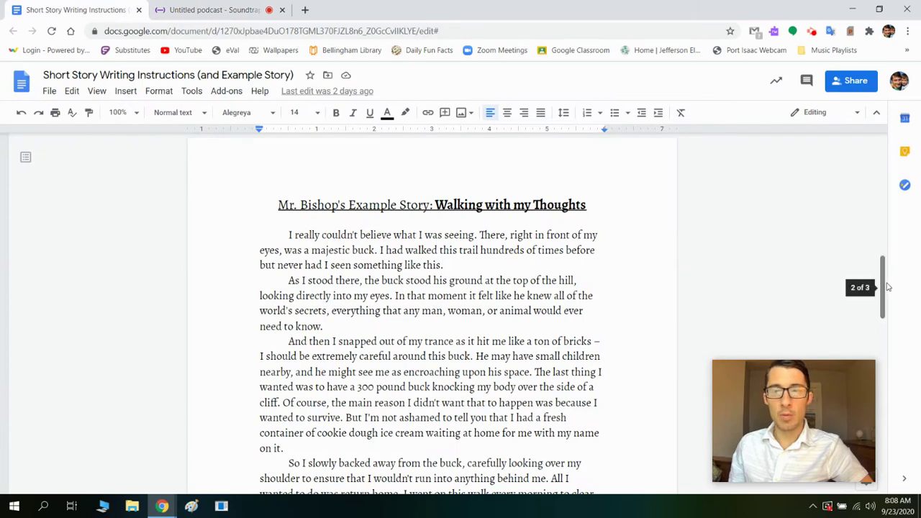
scroll(883, 291, "down", 1)
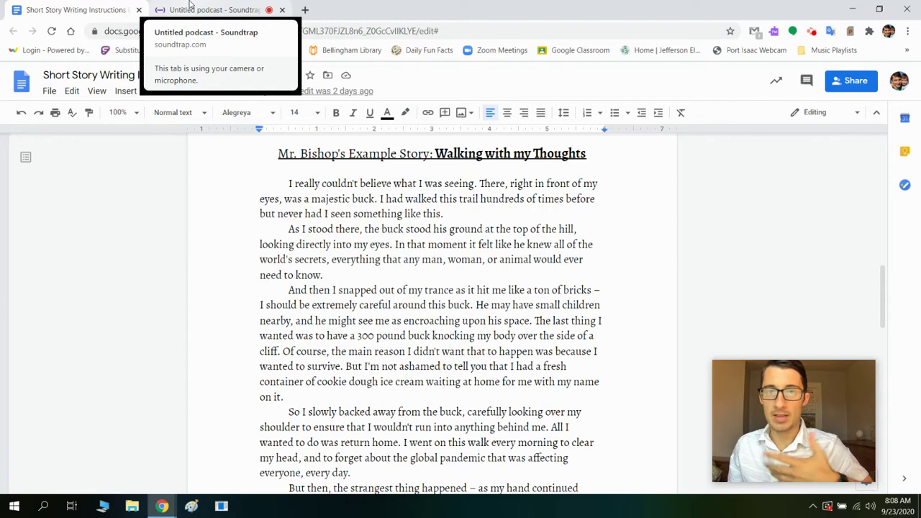
left_click(191, 6)
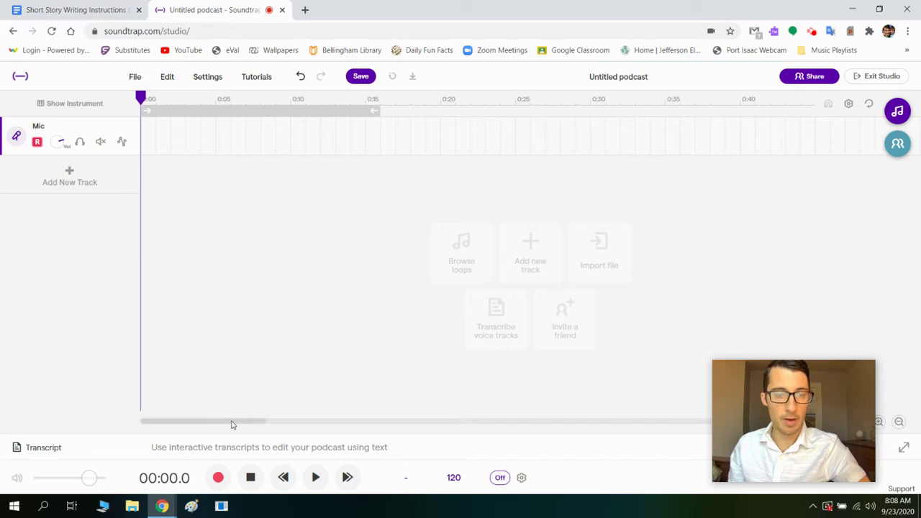
left_click(218, 479)
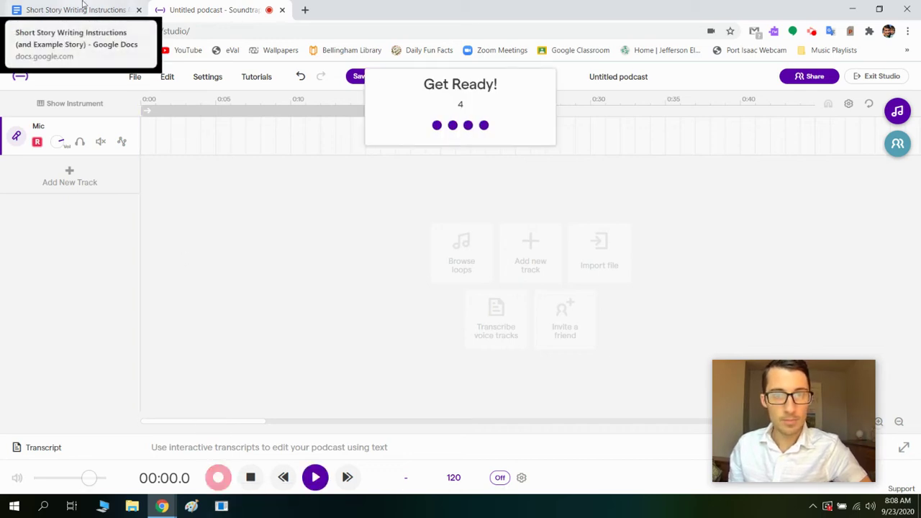
left_click(83, 5)
left_click(209, 9)
left_click(249, 477)
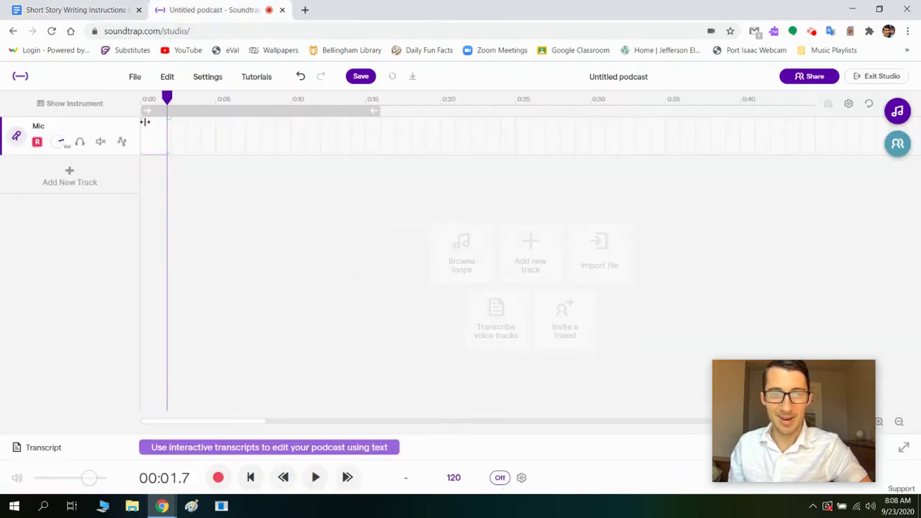
key("Delete")
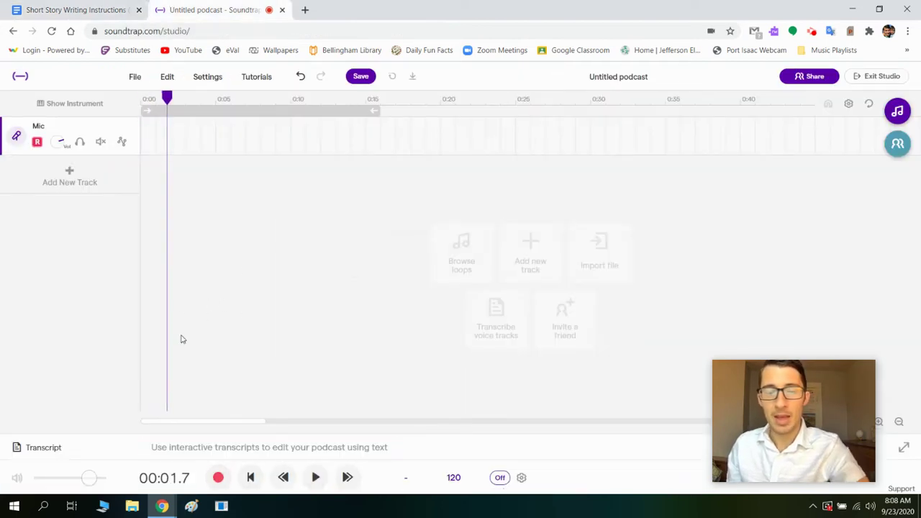
left_click(251, 478)
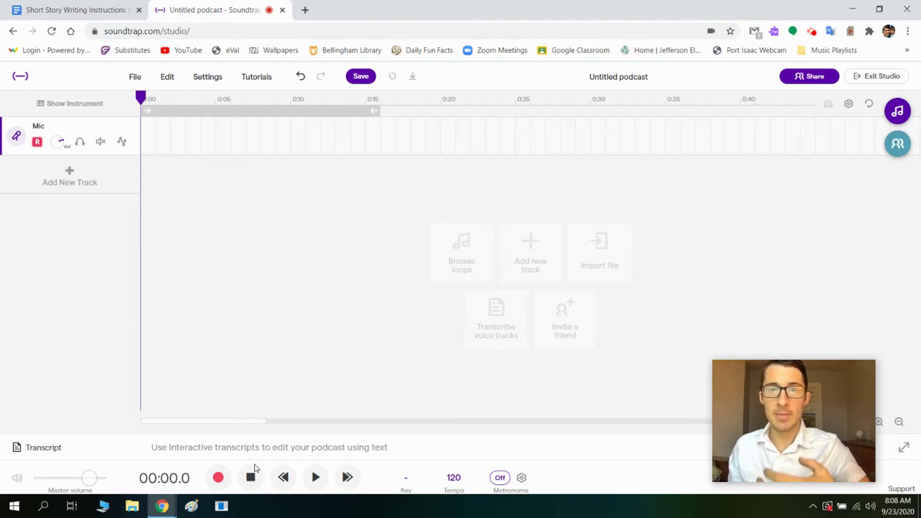
Record about 32 seconds of narration on the Mic track while reading the example story from the Google Docs document.
left_click(220, 477)
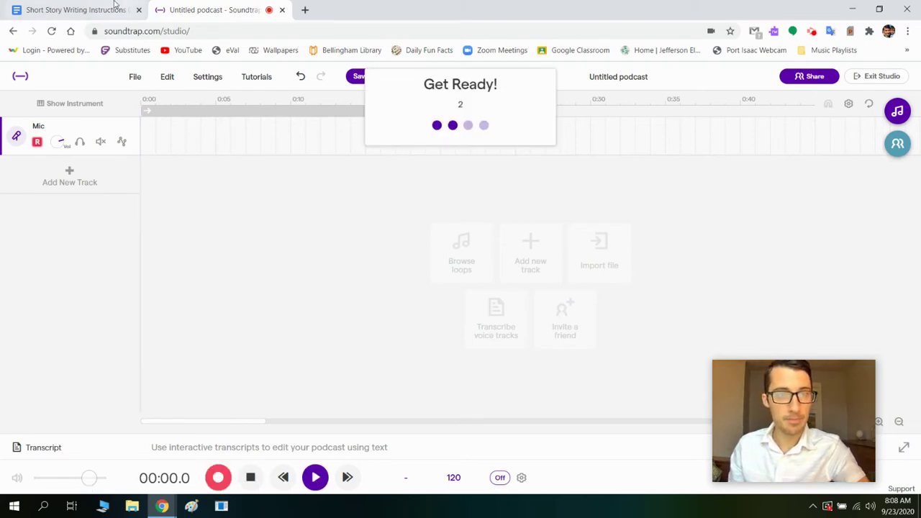
left_click(113, 7)
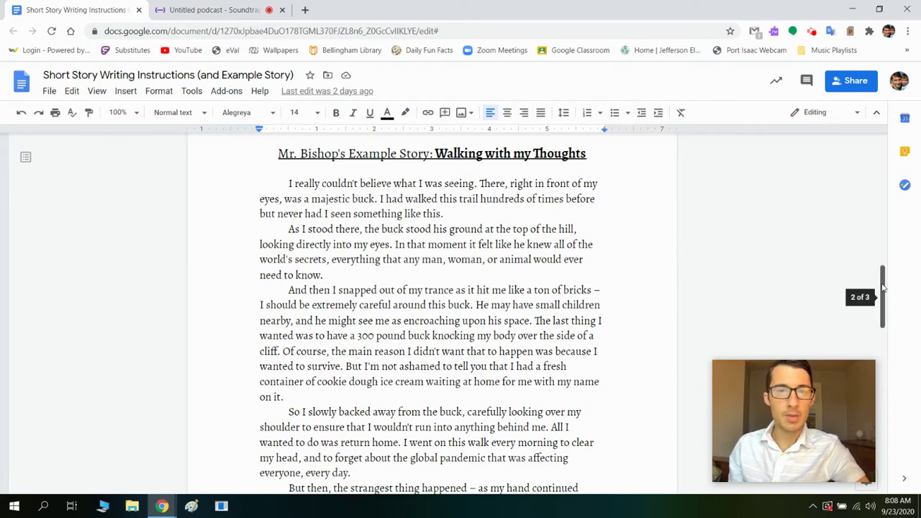
left_click_drag(883, 288, 881, 291)
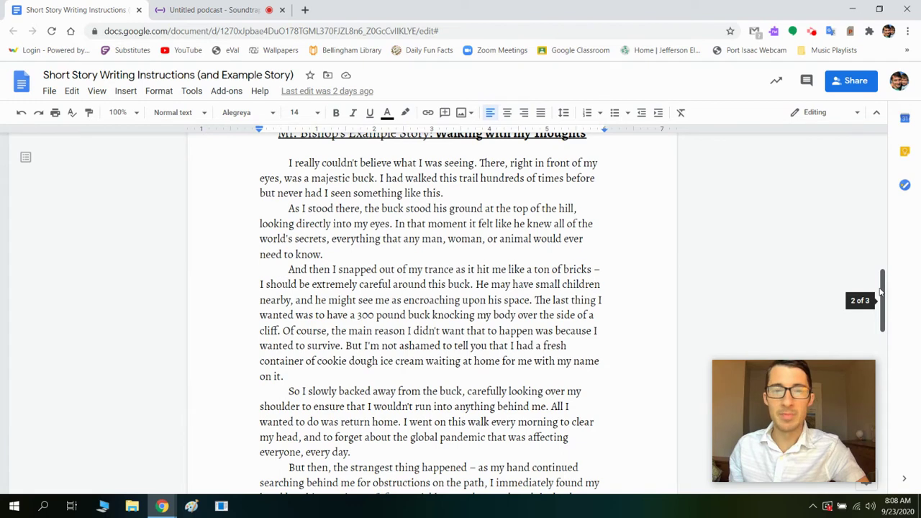
left_click_drag(881, 291, 885, 293)
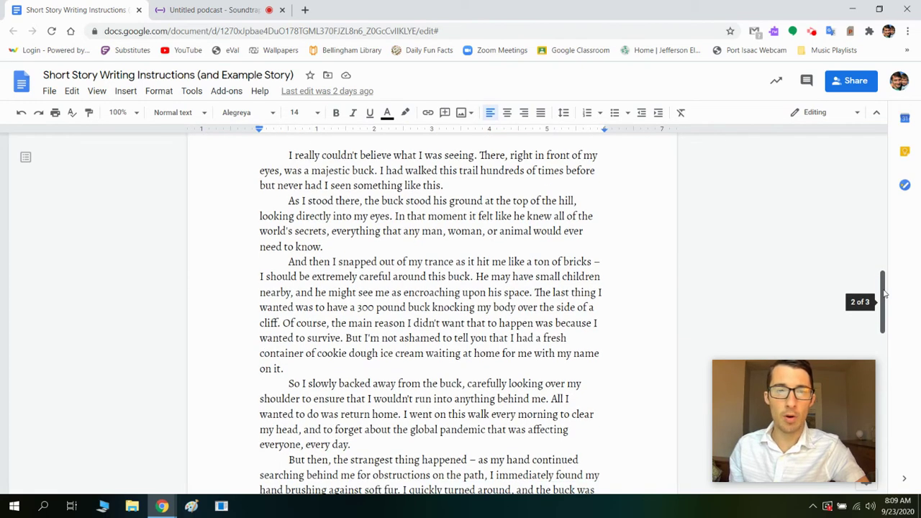
left_click_drag(885, 294, 885, 301)
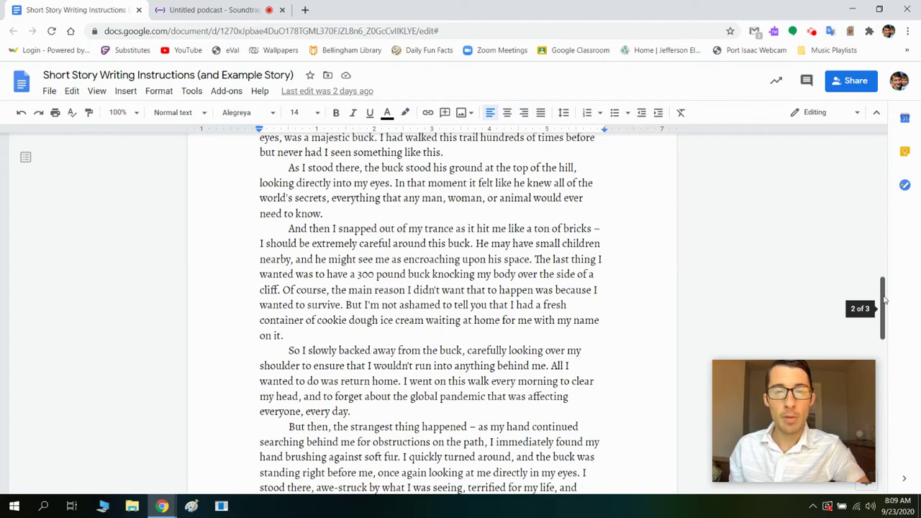
left_click(209, 10)
left_click(250, 478)
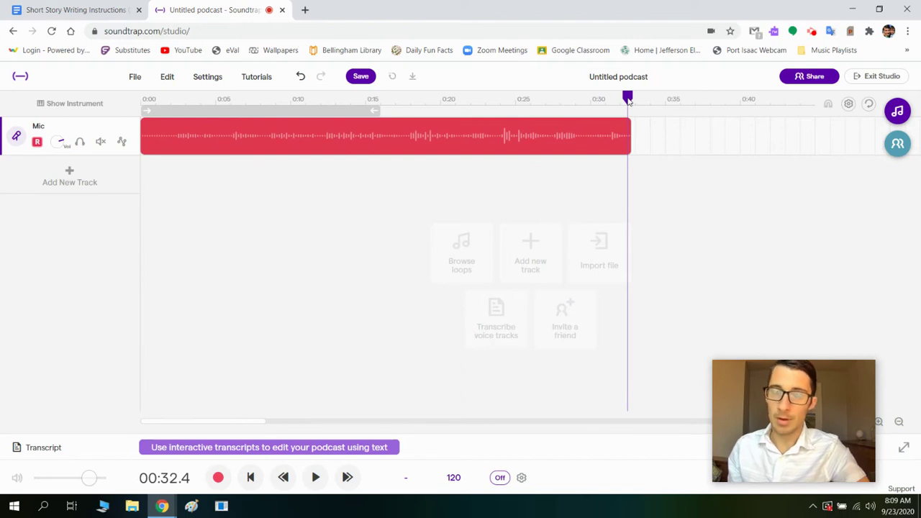
Play back the end part of the narration and place the playhead at 00:24.0 on the timeline.
left_click_drag(628, 101, 524, 101)
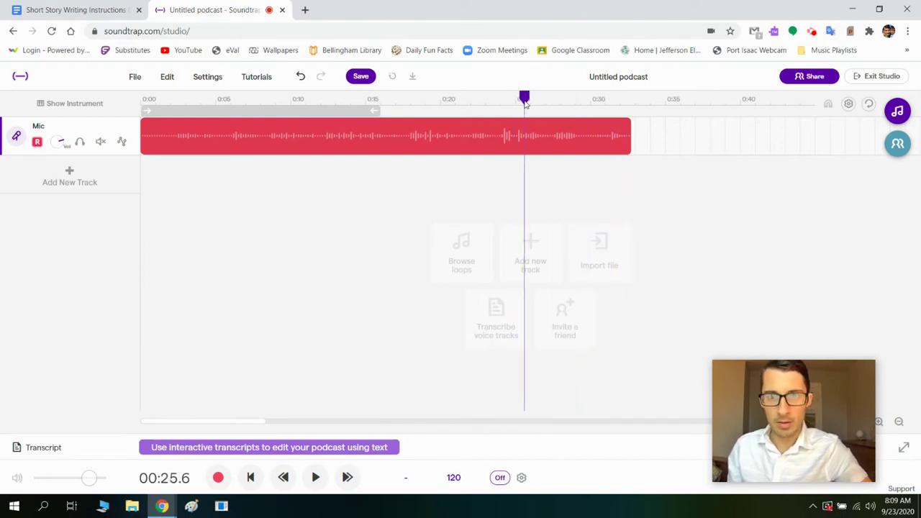
key("space")
left_click(107, 9)
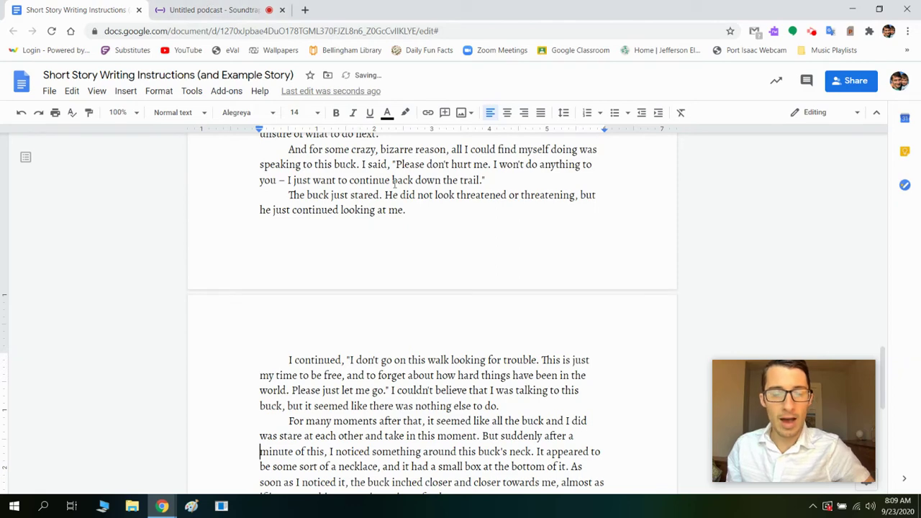
scroll(411, 257, "up", 10)
left_click(212, 10)
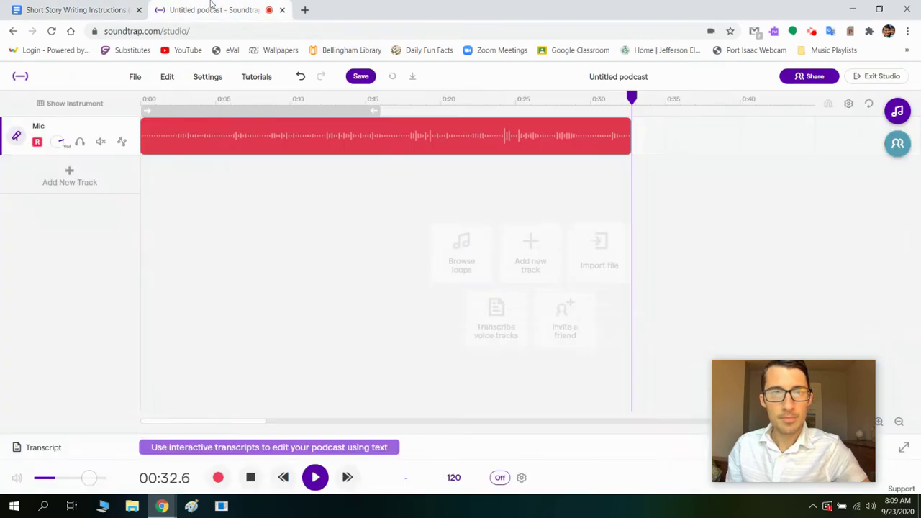
left_click(502, 100)
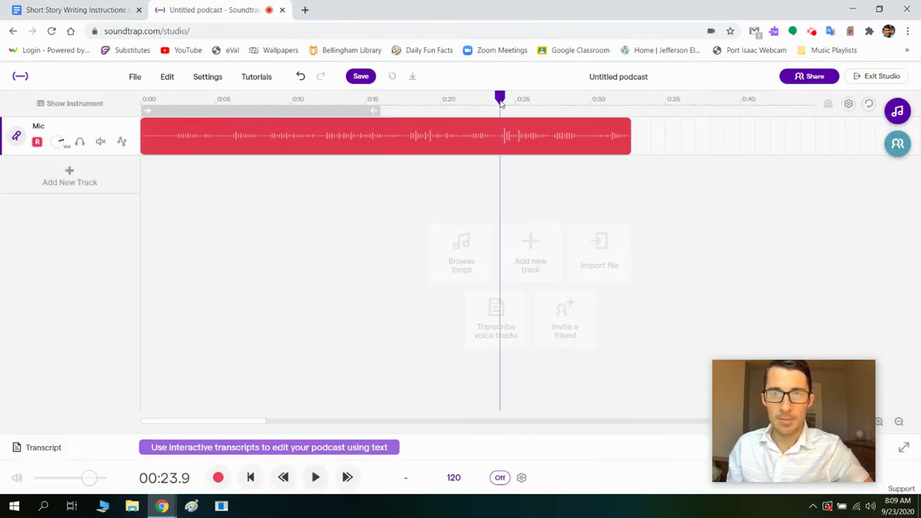
key("space")
key("space")
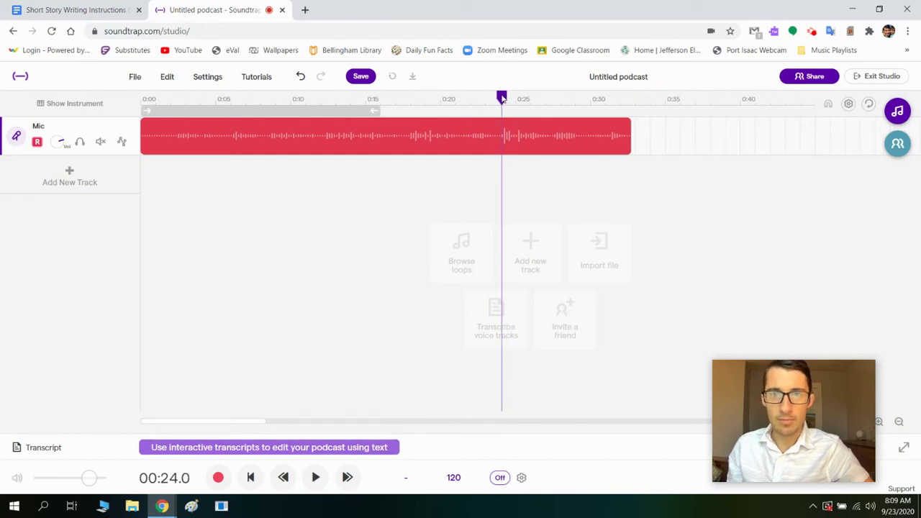
Check the opening paragraphs of the example story in the Google Docs document against the narration.
left_click(61, 9)
scroll(426, 227, "up", 5)
scroll(426, 227, "down", 15)
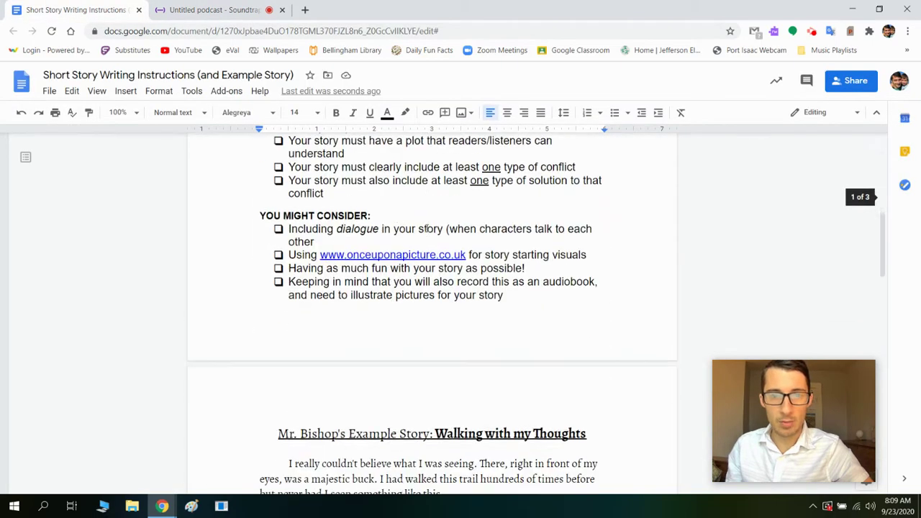
scroll(426, 229, "down", 3)
scroll(402, 259, "up", 5)
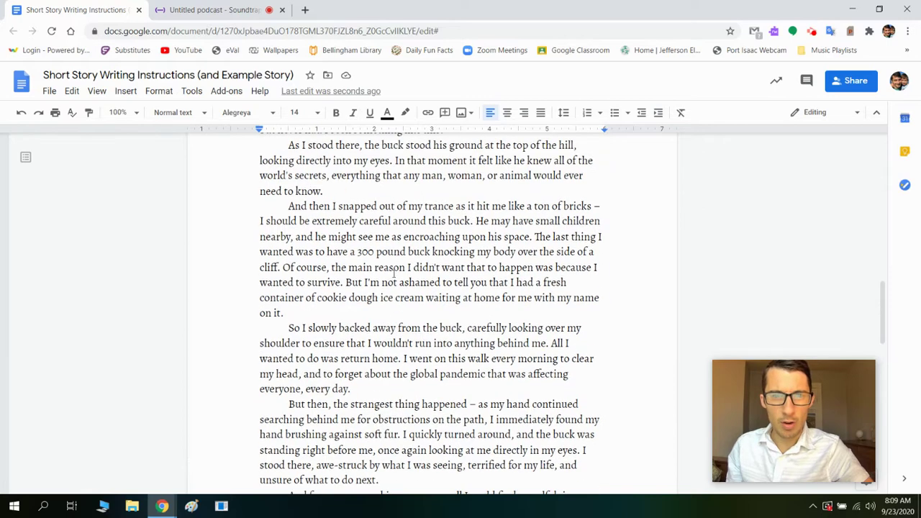
scroll(335, 231, "up", 3)
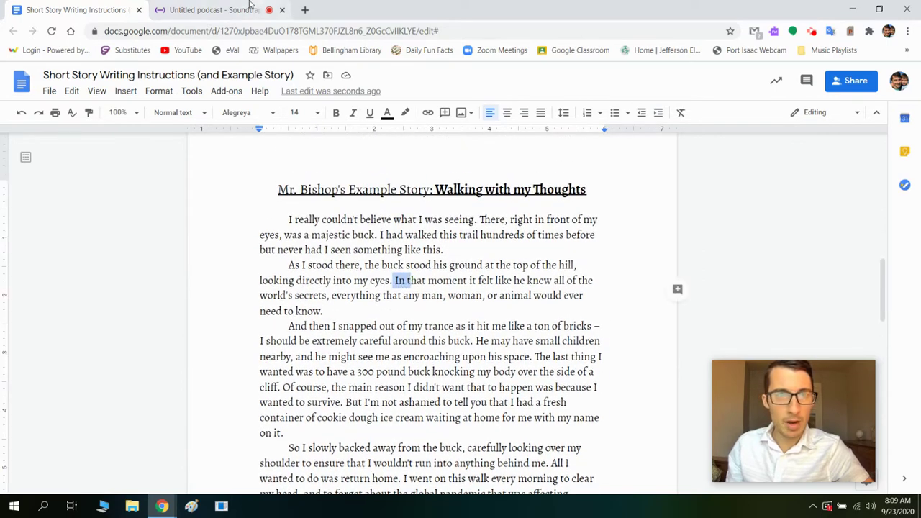
Return to the Soundtrap project and split the Mic track's narration region at 00:24.0.
left_click(215, 9)
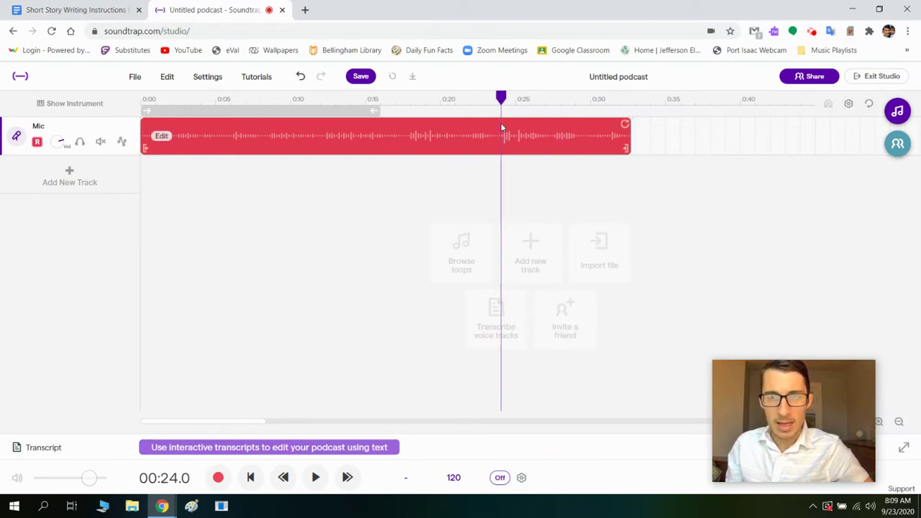
left_click(170, 77)
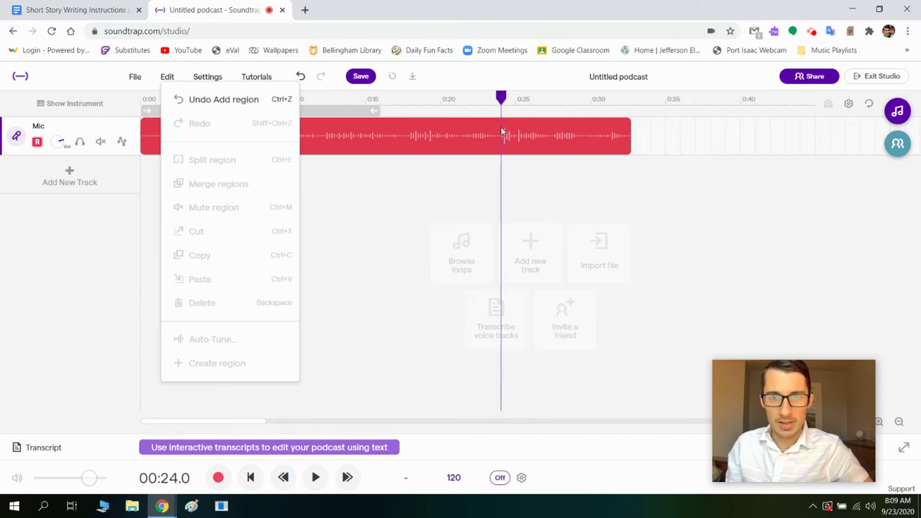
left_click(503, 133)
left_click(503, 135)
left_click(169, 76)
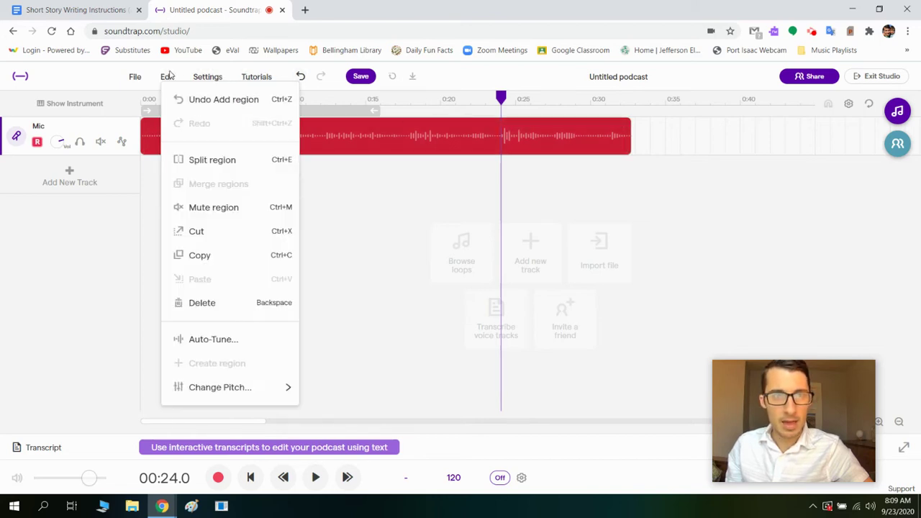
left_click(190, 161)
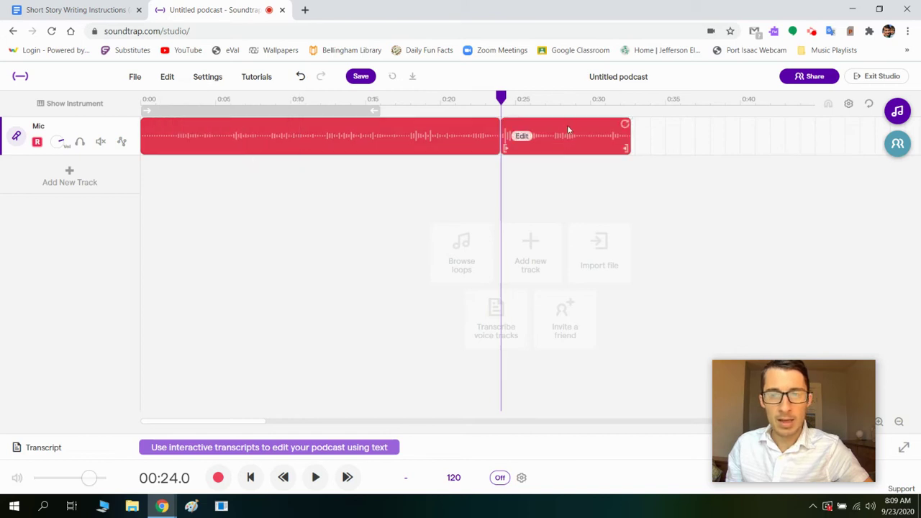
Delete the narration piece after the 00:24.0 split on the Mic track.
left_click(568, 129)
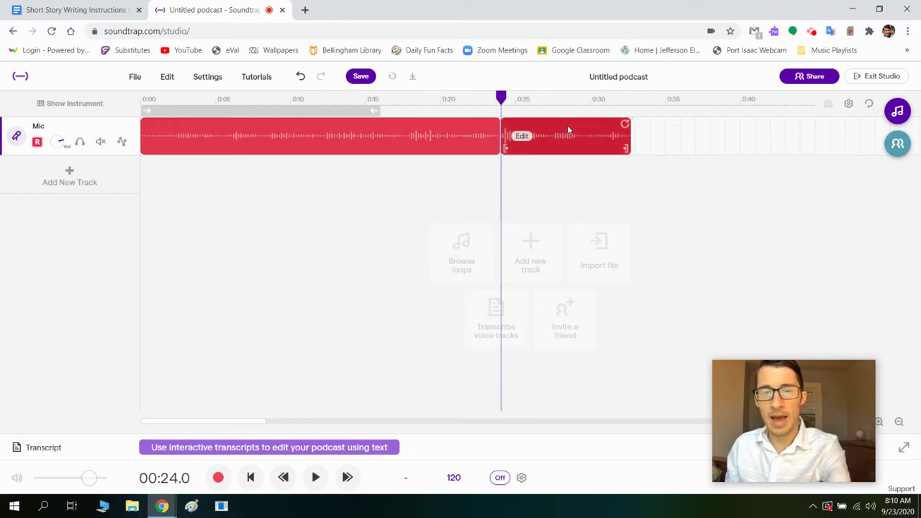
left_click(167, 77)
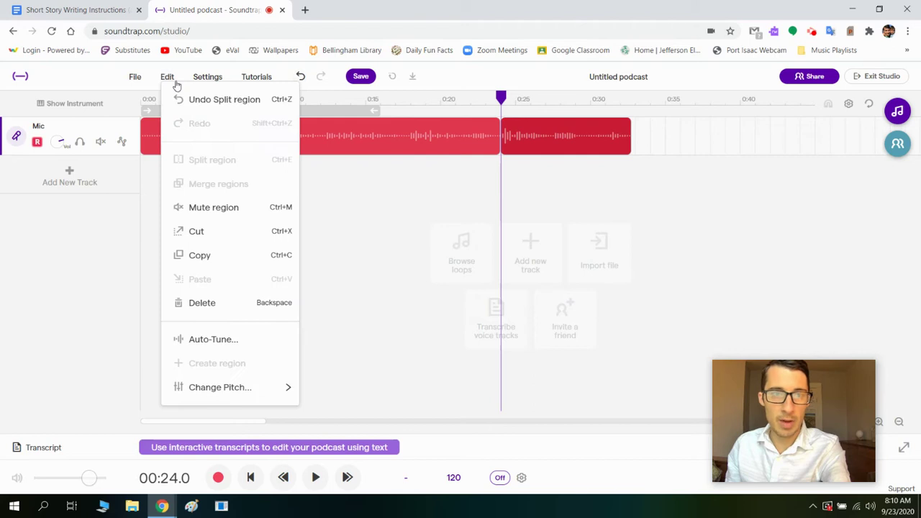
left_click(575, 122)
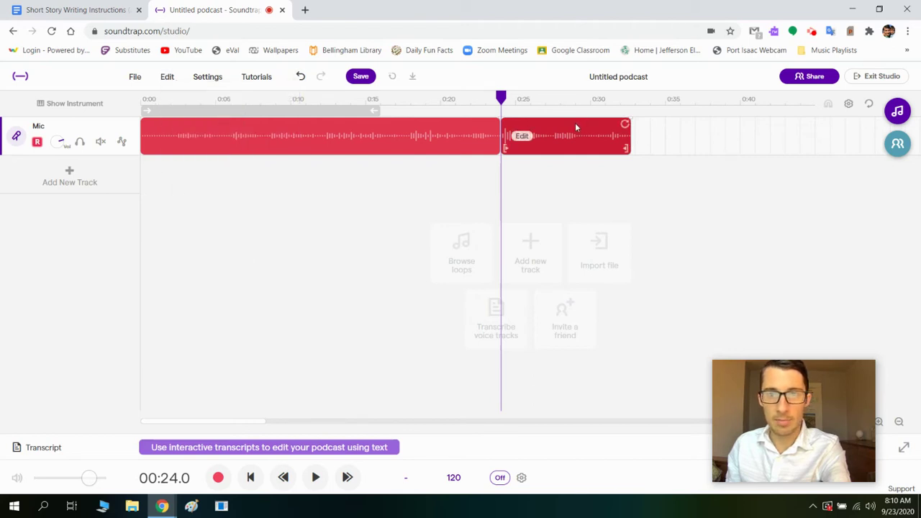
key("BackSpace")
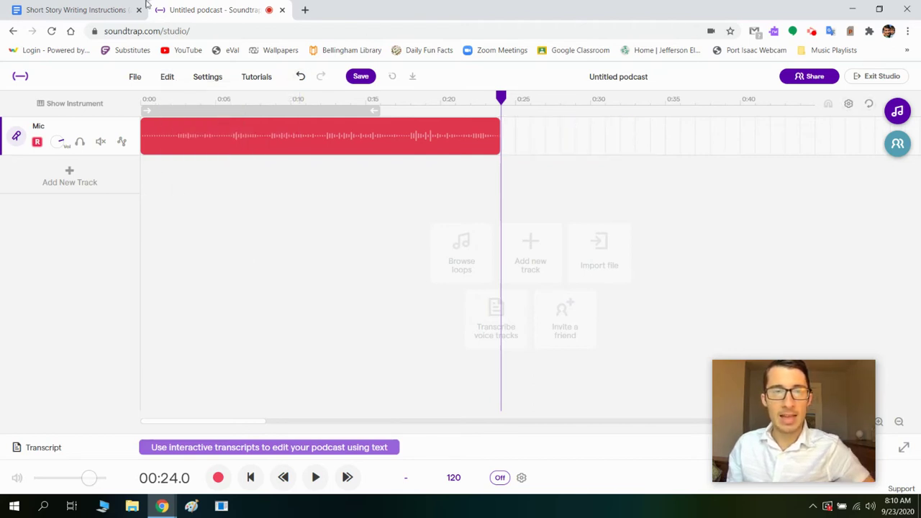
Record the narration onward from 00:24.0 to about 02:23 while reading the story in the Google Docs document through "I began reading:".
left_click(75, 7)
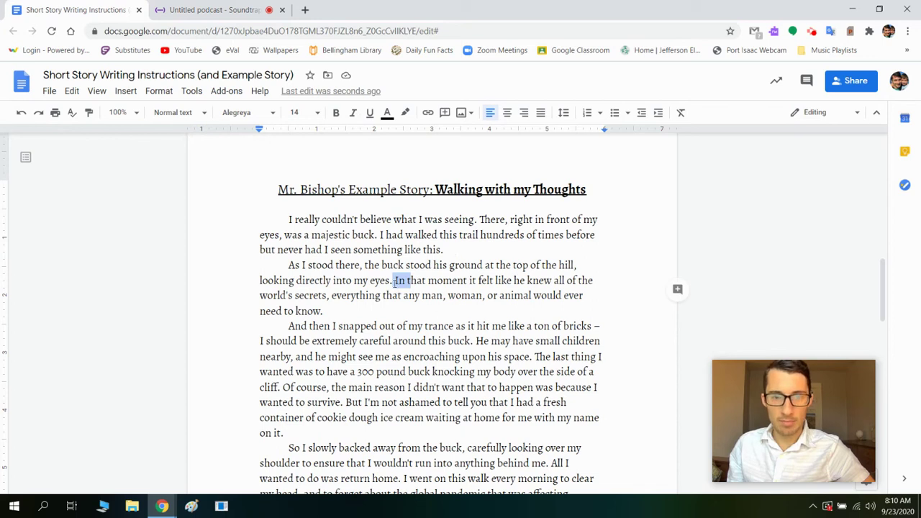
left_click(190, 7)
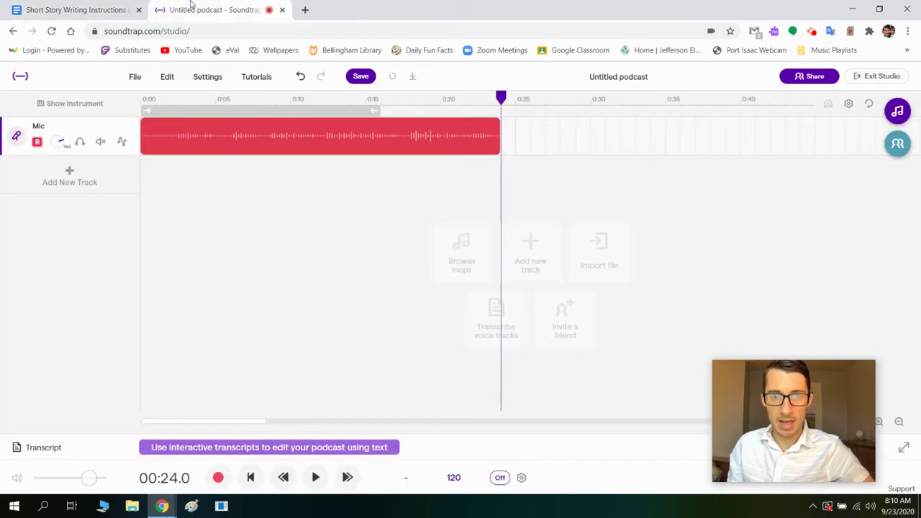
left_click(218, 485)
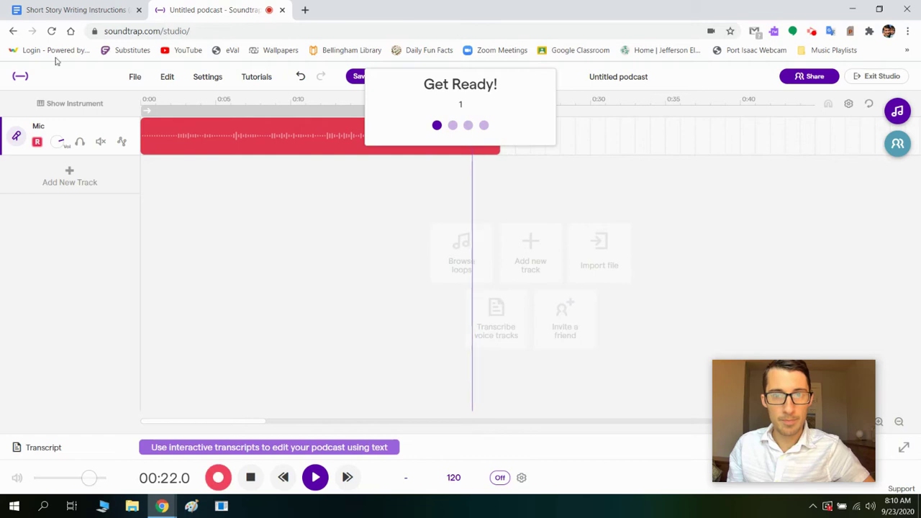
left_click(46, 8)
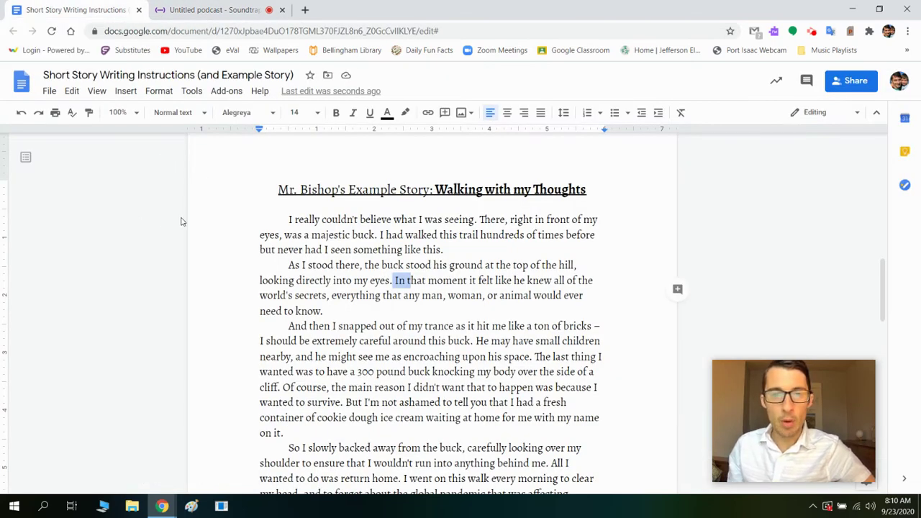
left_click(437, 249)
scroll(443, 249, "down", 2)
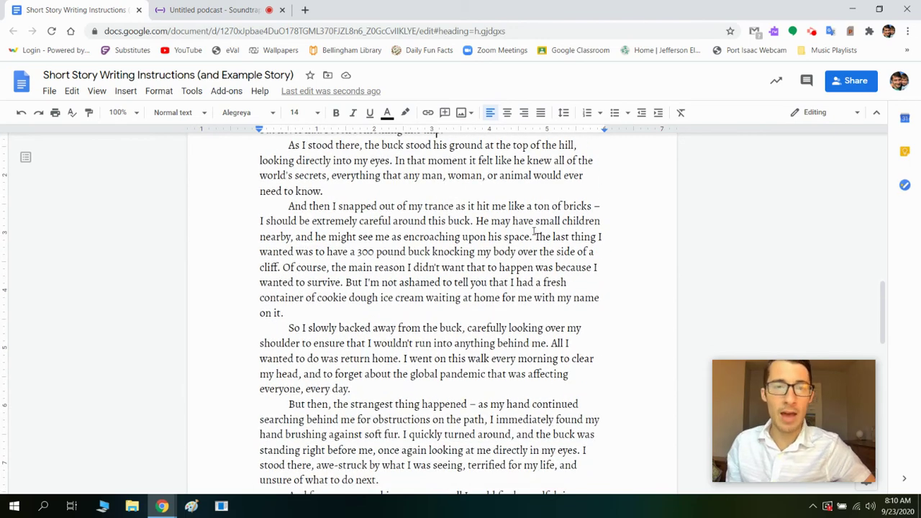
scroll(534, 230, "down", 1)
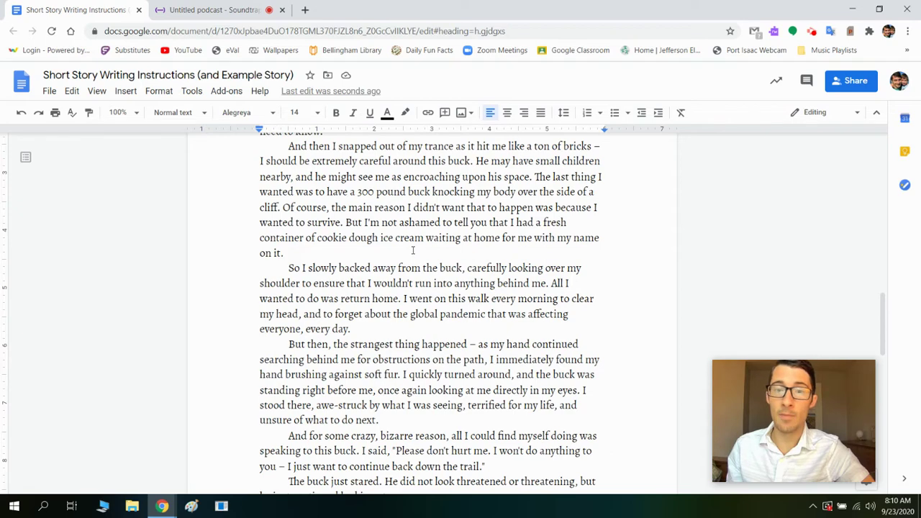
scroll(412, 250, "down", 1)
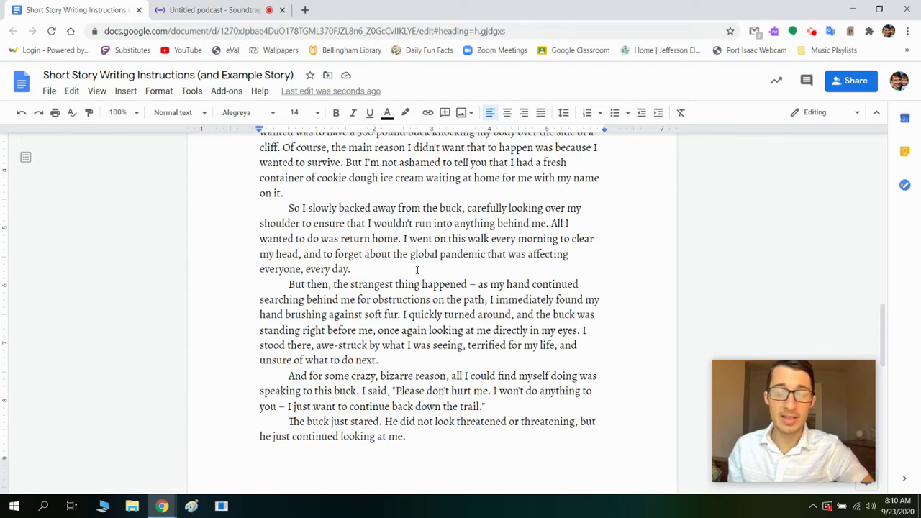
scroll(418, 269, "down", 1)
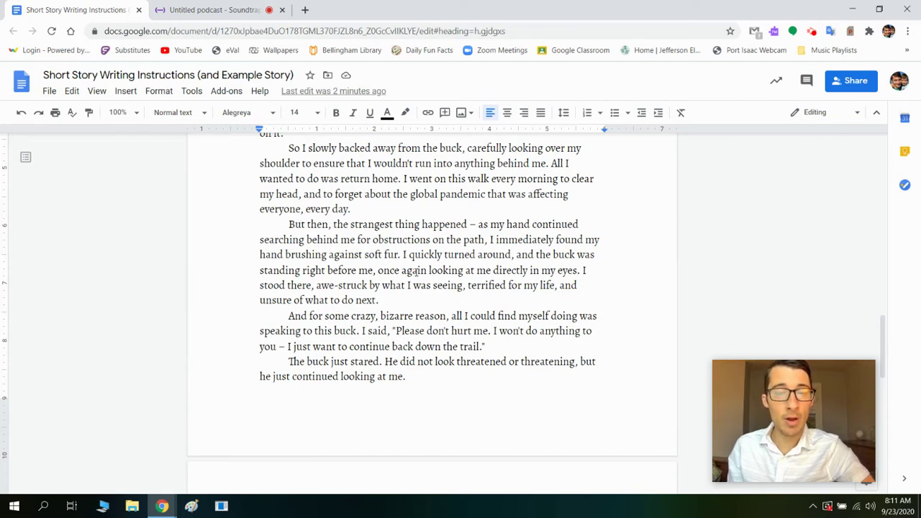
scroll(414, 250, "down", 1)
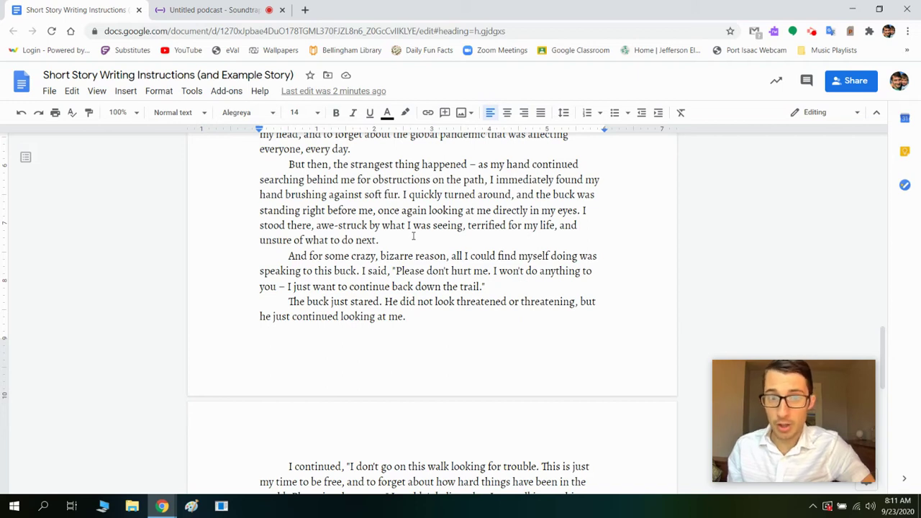
scroll(414, 236, "down", 1)
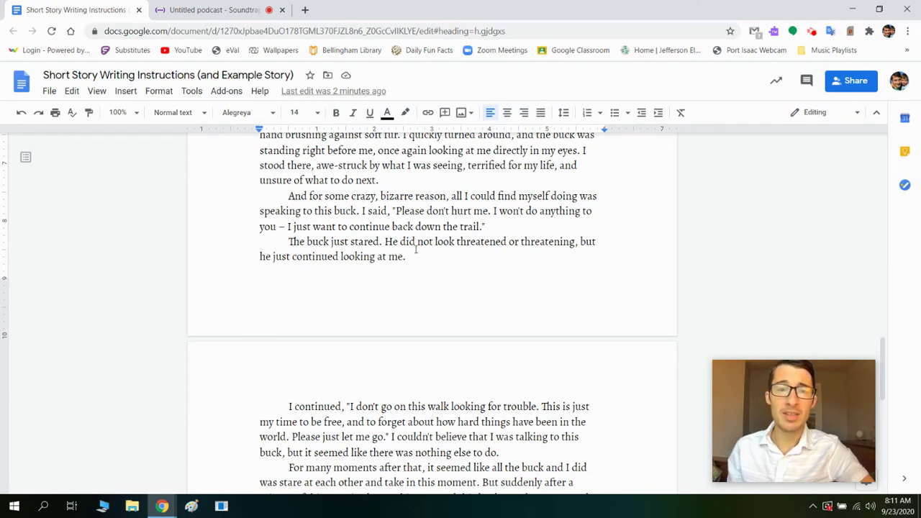
scroll(416, 251, "down", 1)
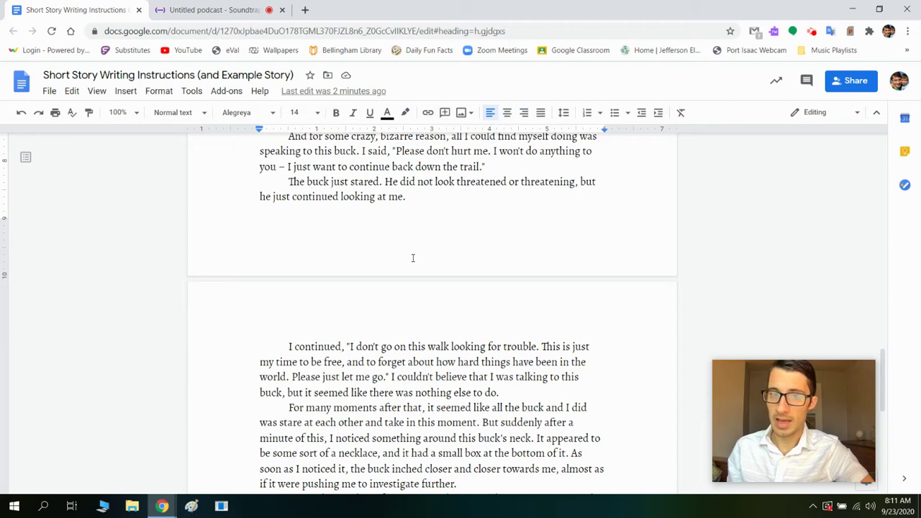
scroll(413, 257, "down", 3)
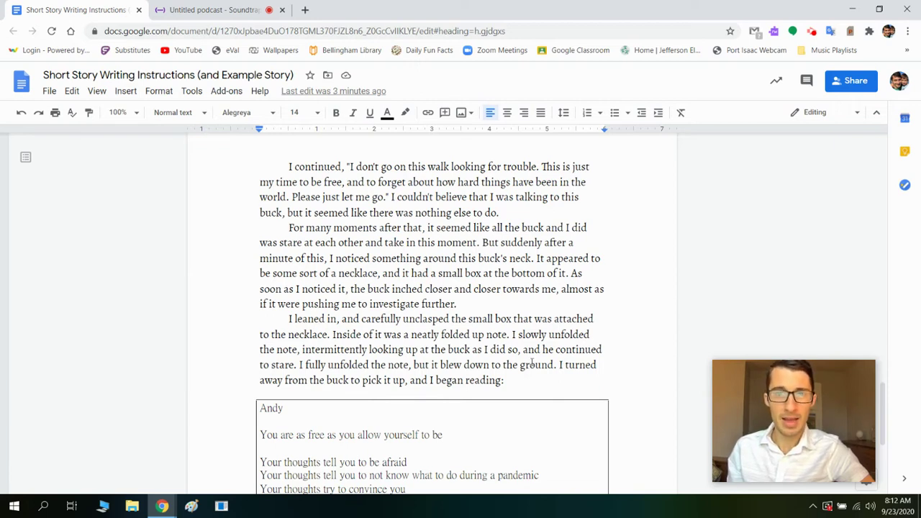
scroll(541, 324, "down", 2)
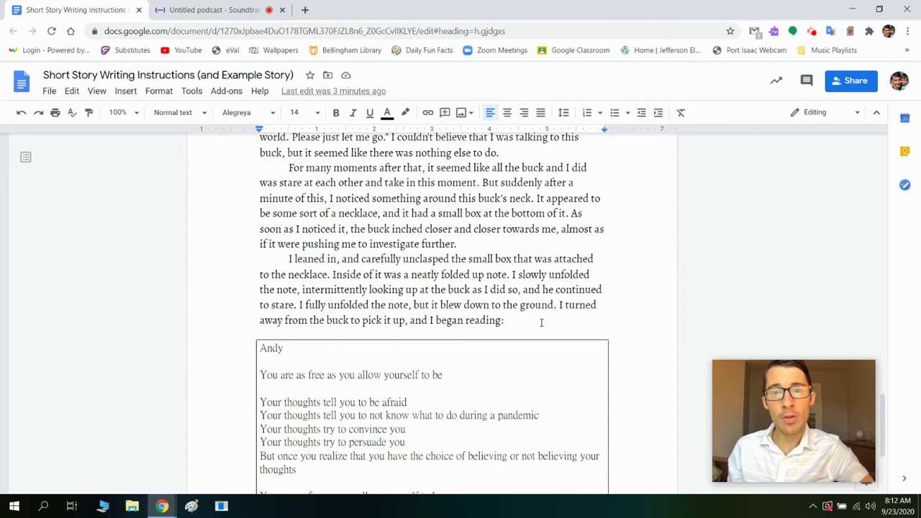
left_click(221, 14)
left_click(249, 475)
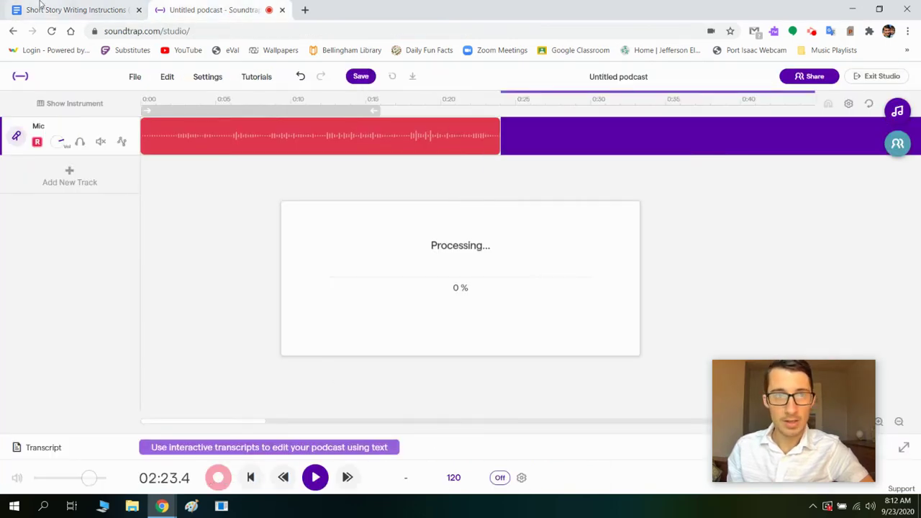
Mark the end of the sentence "nothing else to do." in the Google Docs document and return to the Soundtrap project.
left_click(71, 10)
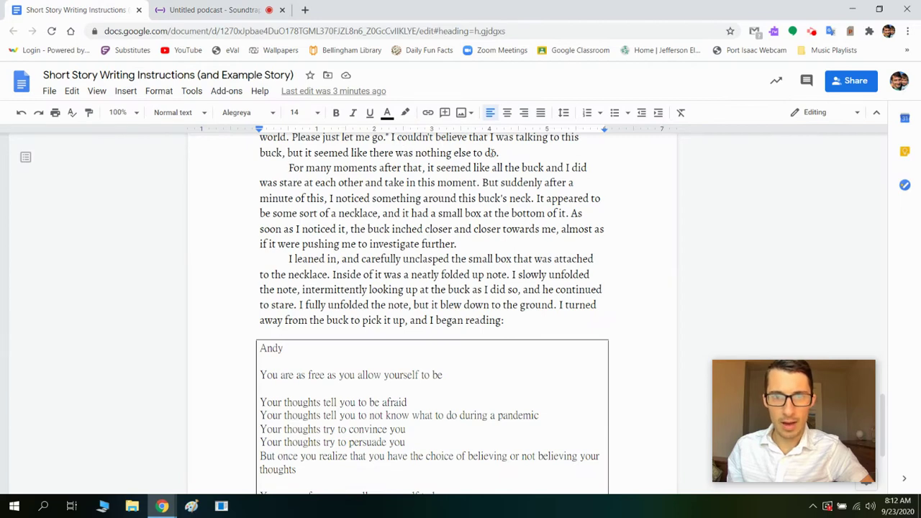
left_click_drag(501, 153, 490, 153)
left_click(228, 9)
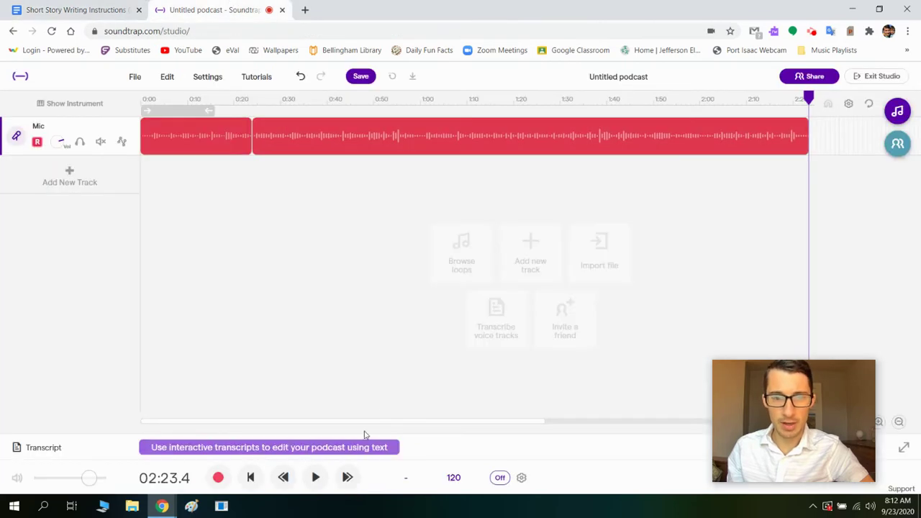
Play back the end part of the narration from 02:14.5 and stop the playhead at 02:16.1.
left_click_drag(376, 425, 414, 425)
left_click(699, 99)
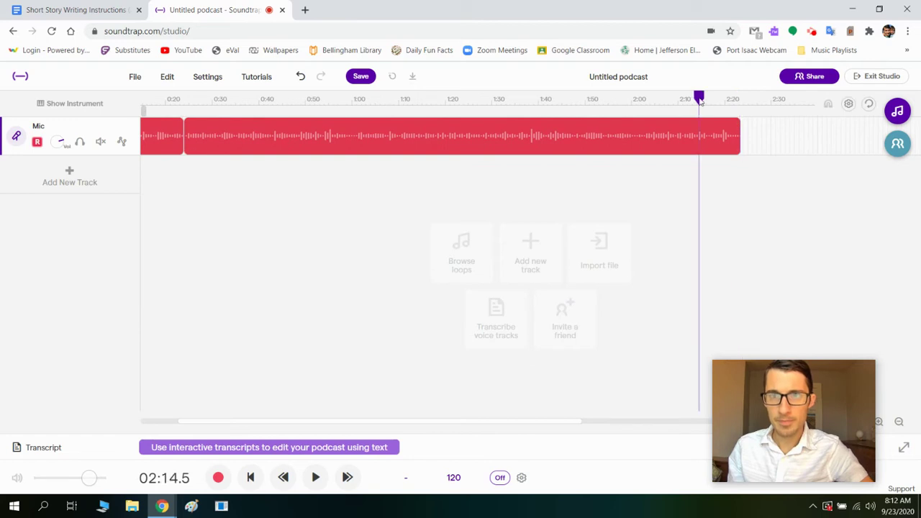
key("space")
key("space")
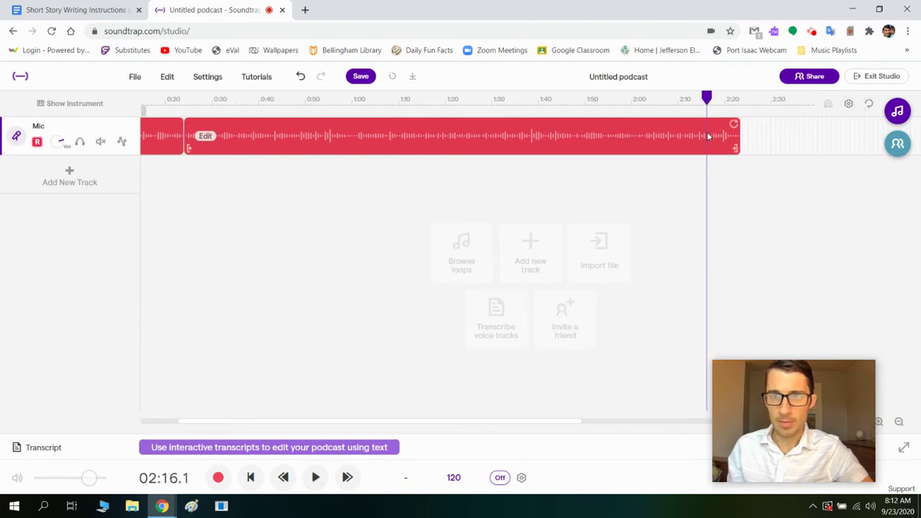
Split the second narration region at 02:16.1 and delete the piece after the split.
left_click(706, 134)
left_click(167, 76)
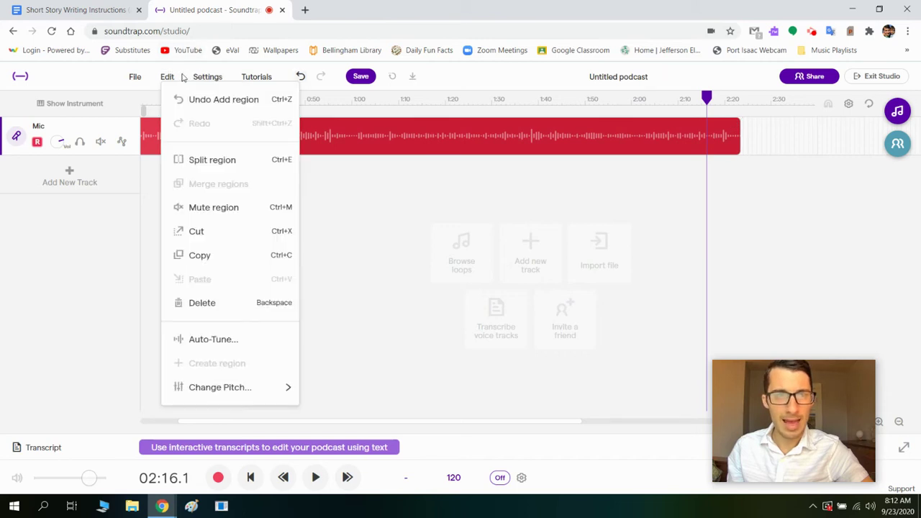
left_click(198, 158)
left_click(728, 127)
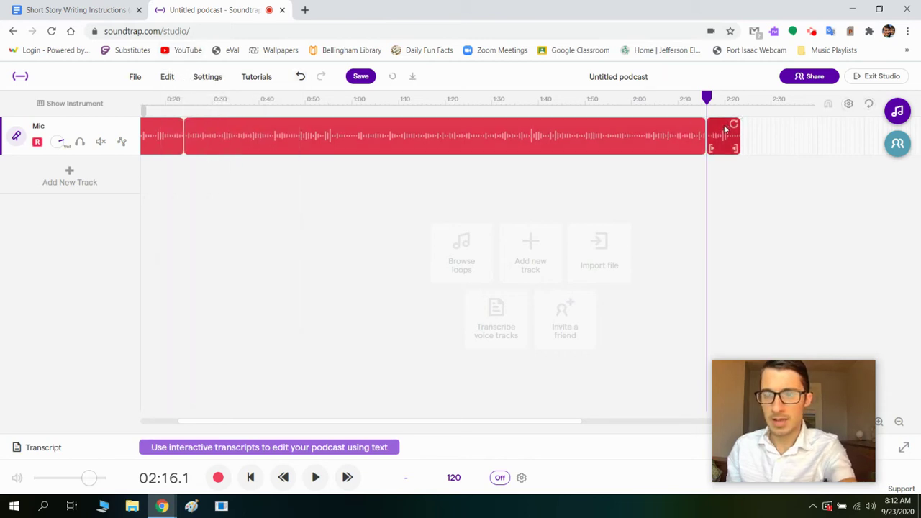
key("Delete")
Record about 23 seconds of new narration from 02:16.1 on the Mic track while reading the story in the Google Docs document.
left_click(218, 477)
left_click(76, 8)
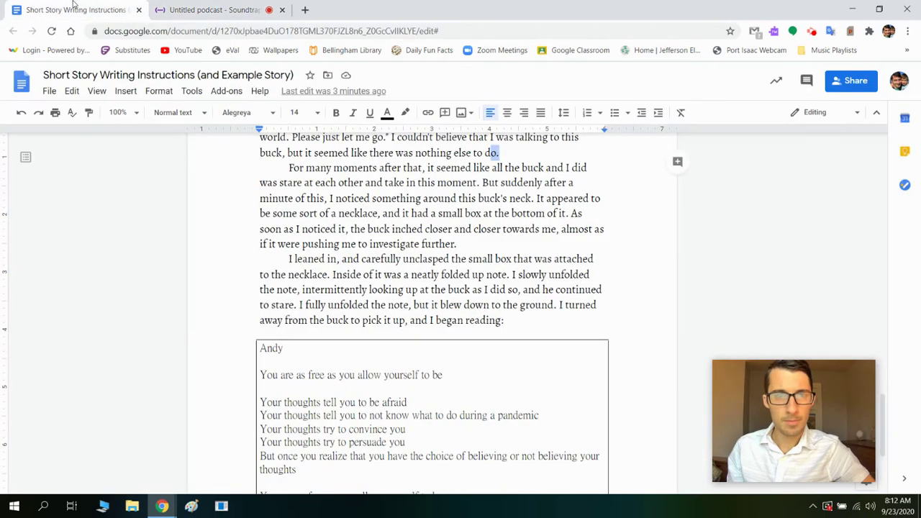
left_click(338, 153)
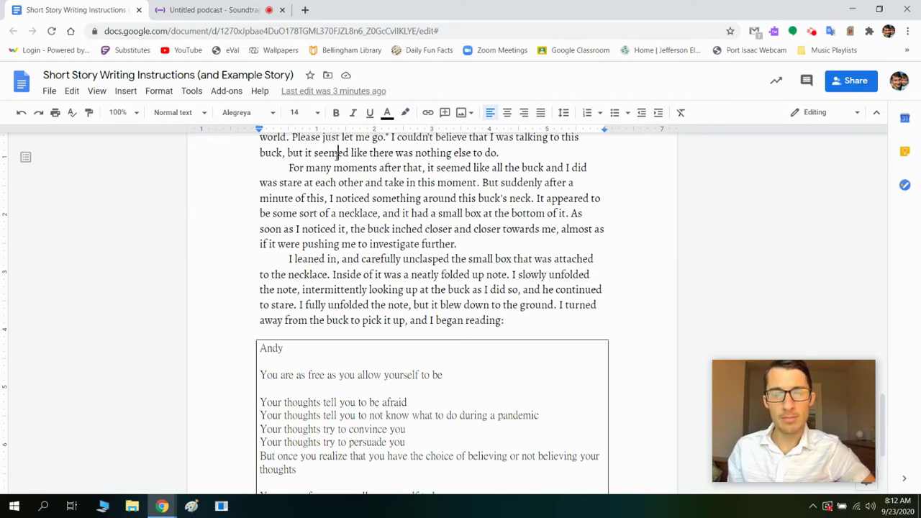
key("ctrl+Tab")
left_click(252, 477)
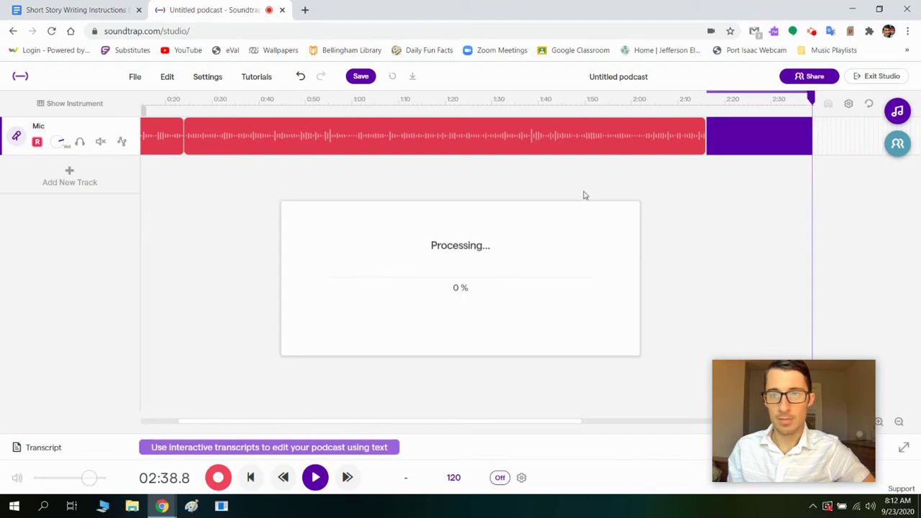
Play back parts of the newest narration region and stop the playhead at 02:31.2.
left_click(794, 105)
key("space")
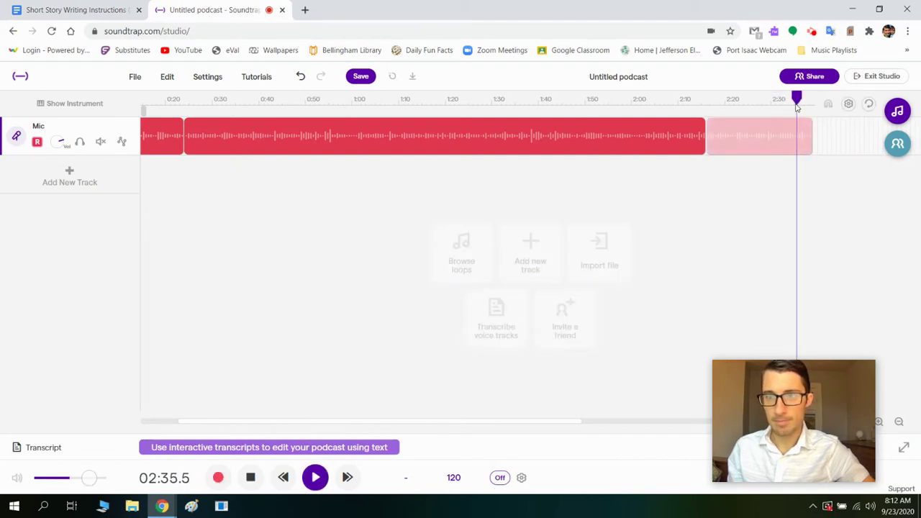
left_click(787, 105)
left_click(770, 102)
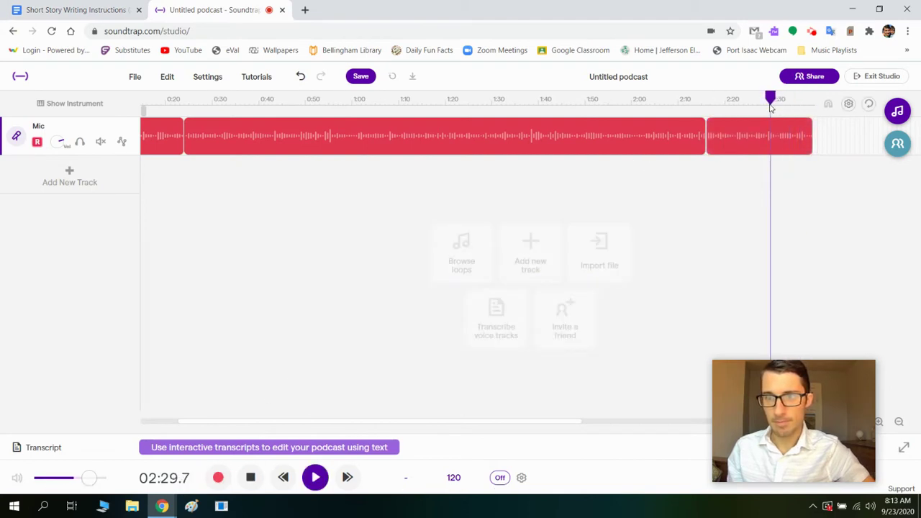
key("space")
Split the last narration region at 02:31.2 and delete the piece after the split.
left_click(777, 123)
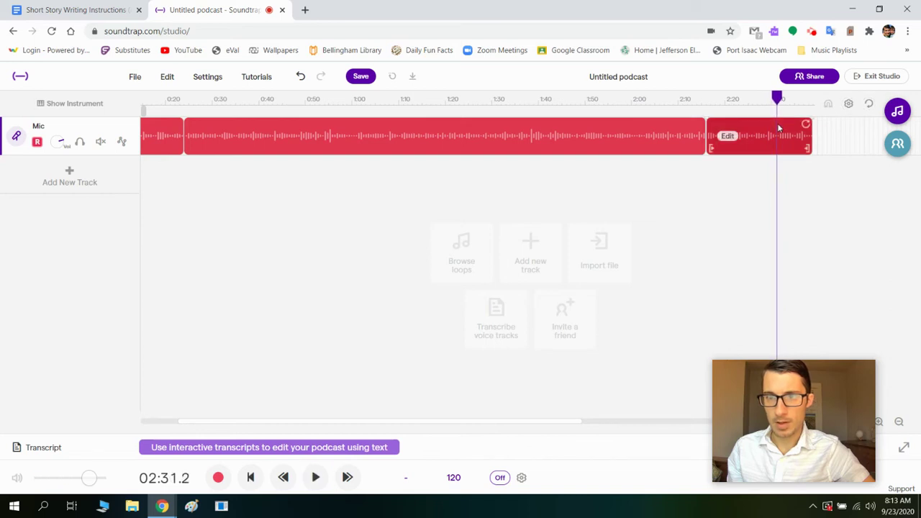
left_click(170, 77)
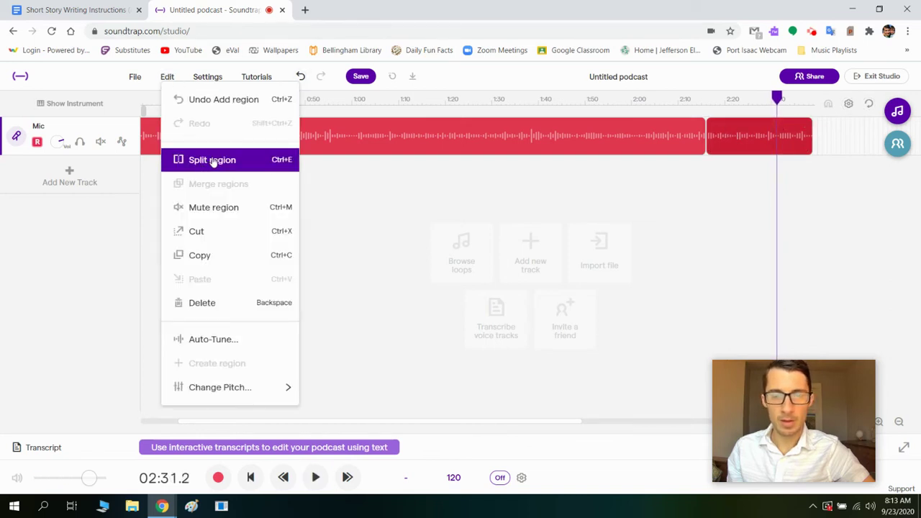
left_click(210, 159)
key("Delete")
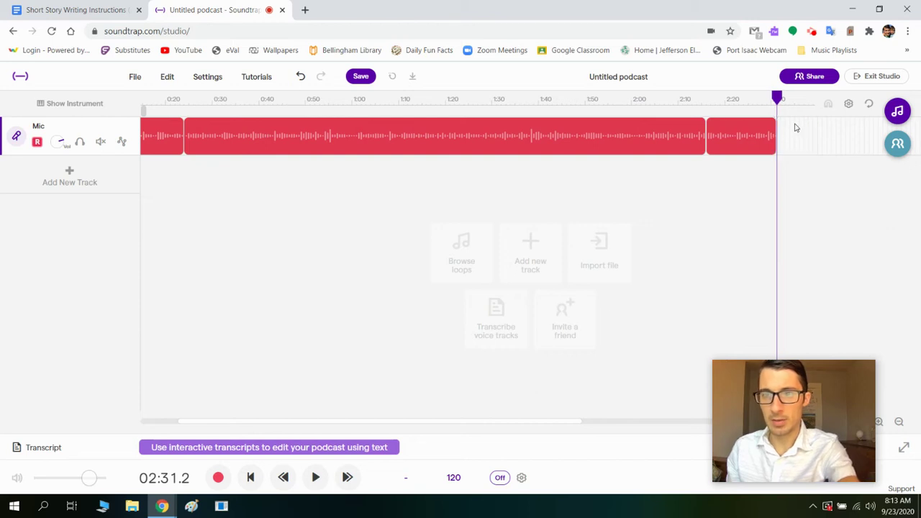
Record about 63 seconds of narration from 02:31.2 on the Mic track, reading the rest of the story in the Google Docs document.
left_click(15, 6)
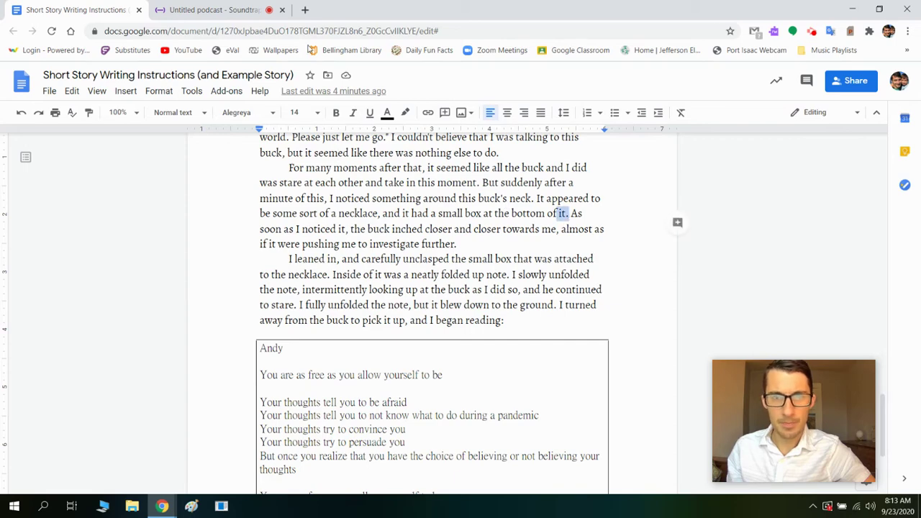
left_click(212, 9)
left_click(218, 477)
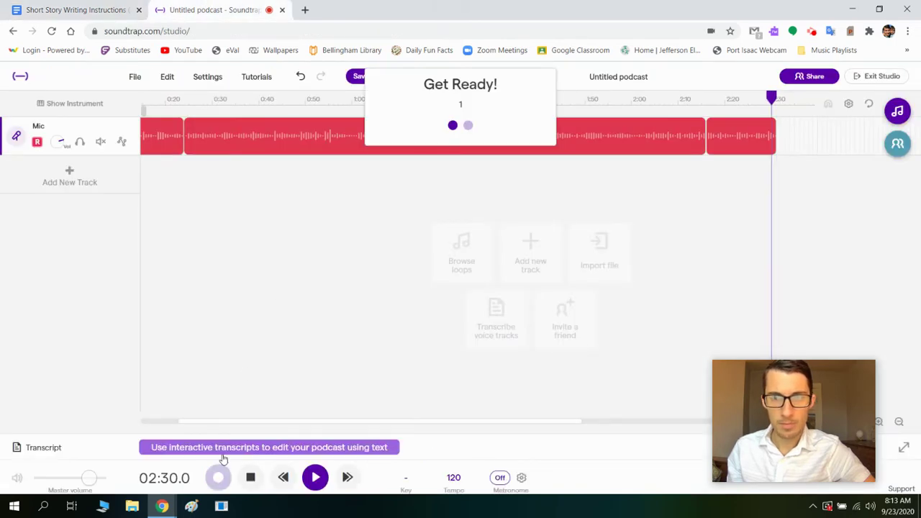
left_click(60, 5)
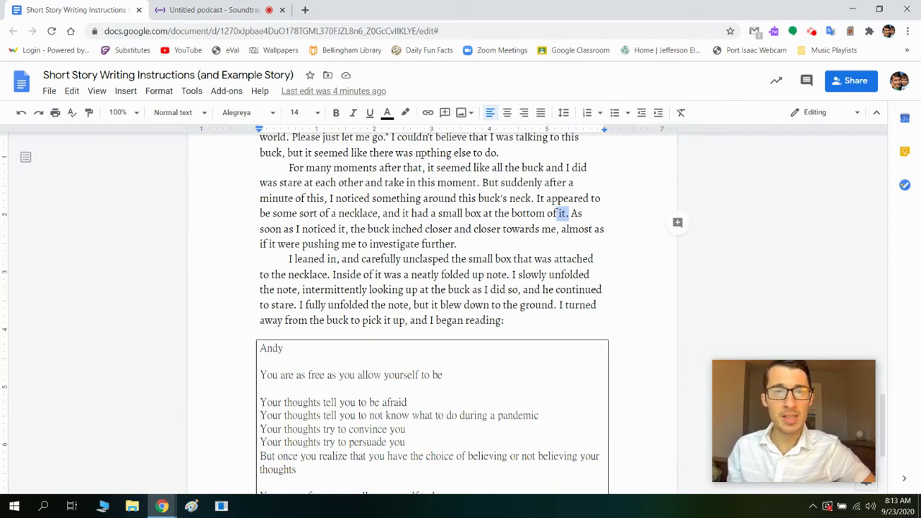
left_click(422, 164)
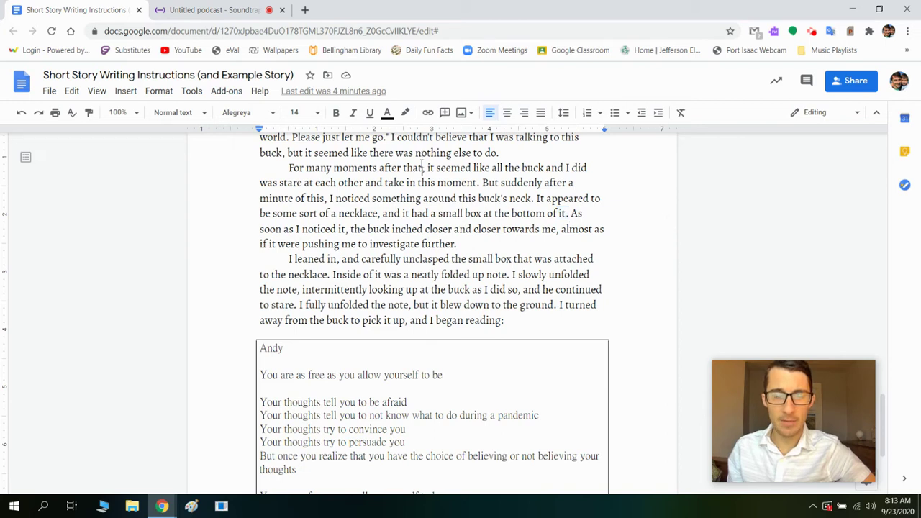
scroll(423, 164, "down", 3)
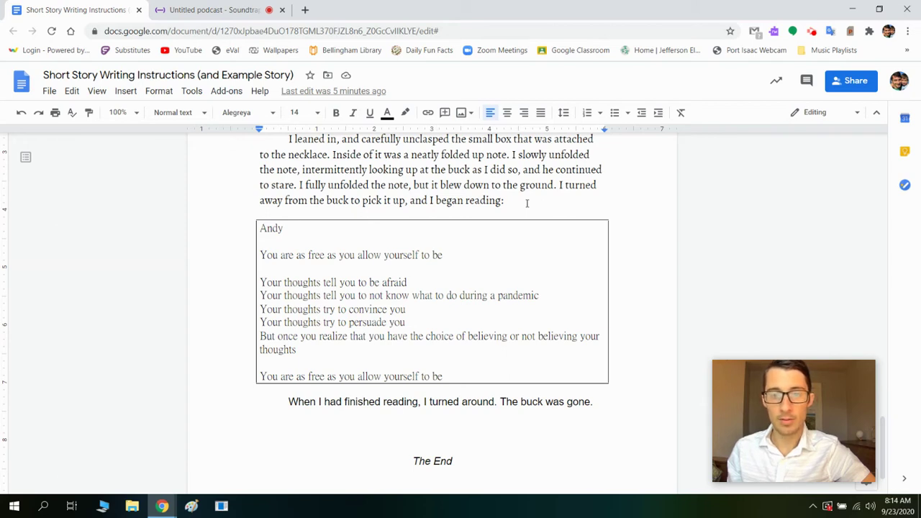
left_click(210, 10)
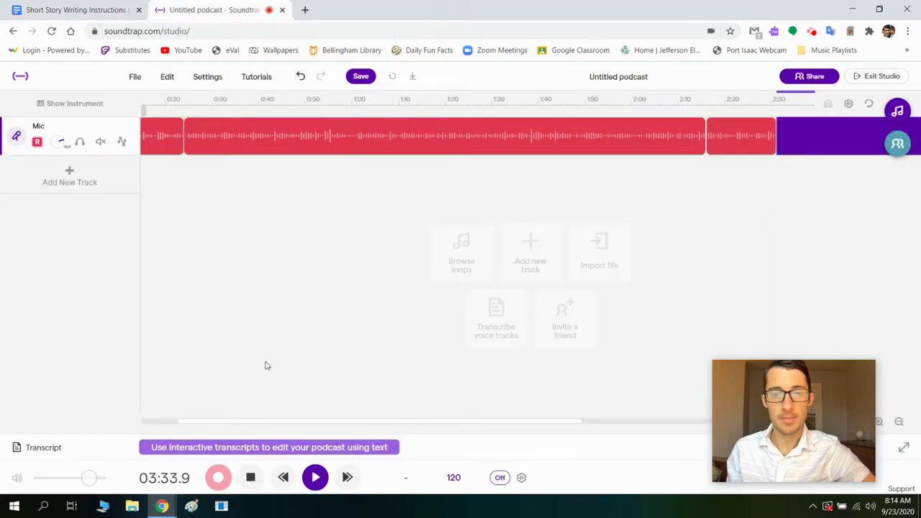
left_click(253, 477)
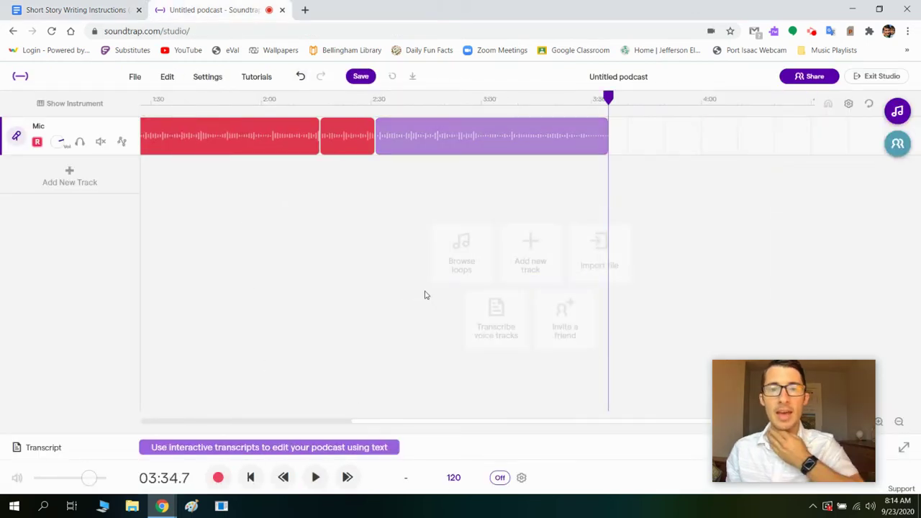
Play back the opening of the narration from the start and stop the playhead at 00:01.5.
left_click_drag(409, 424, 139, 281)
left_click(167, 100)
left_click(144, 100)
key("space")
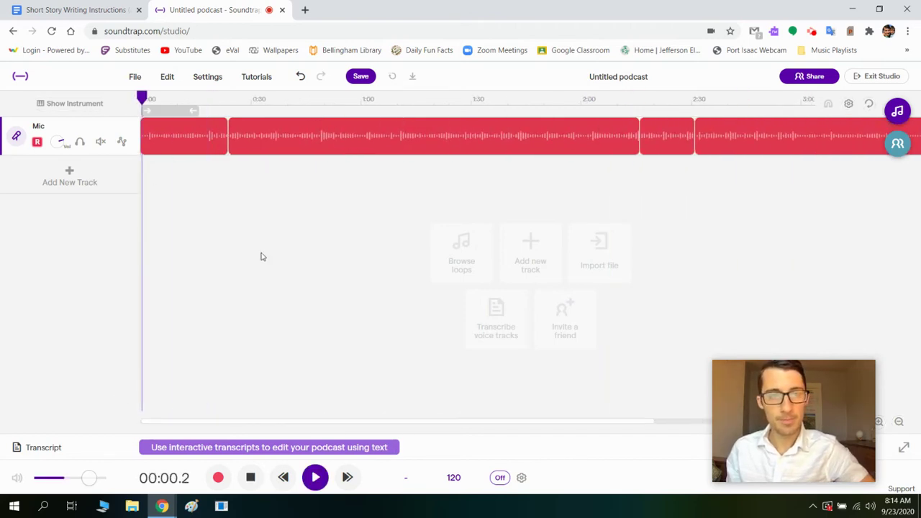
key("space")
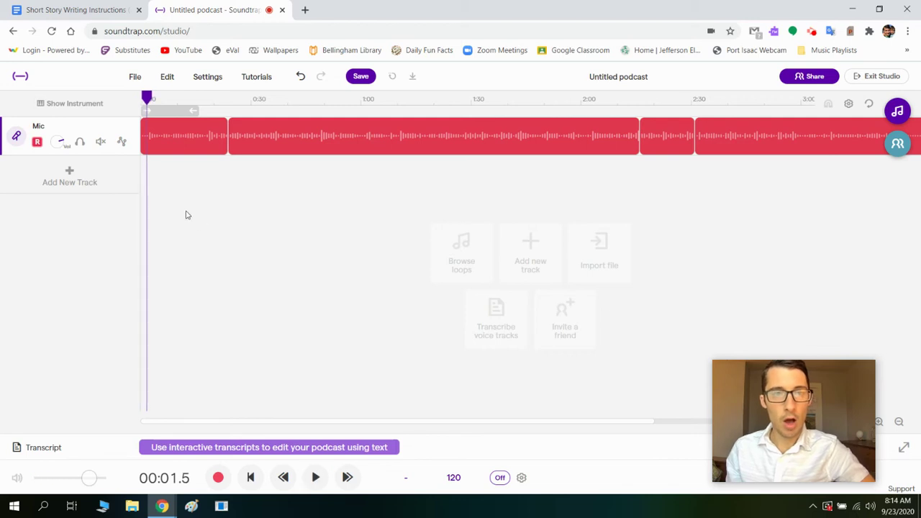
Split the first narration region at 00:01.5 and delete the short piece before the split.
left_click(146, 126)
left_click(167, 77)
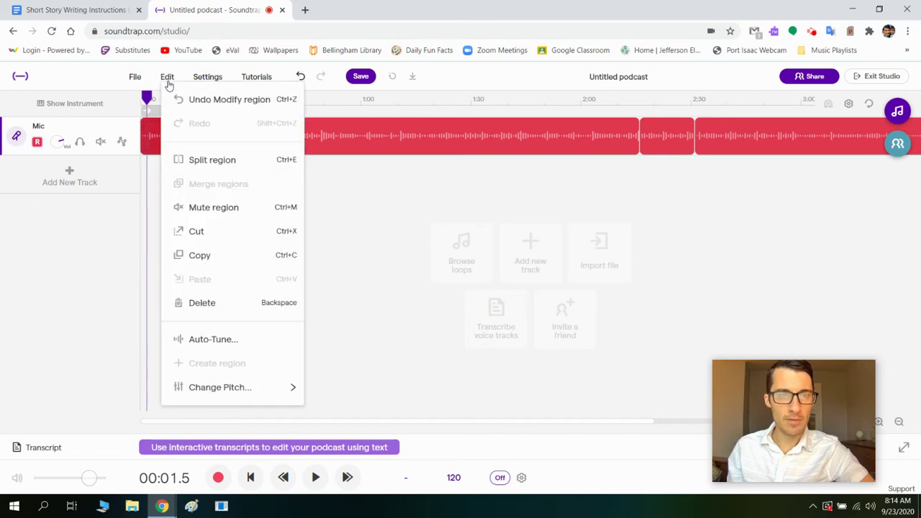
left_click(194, 163)
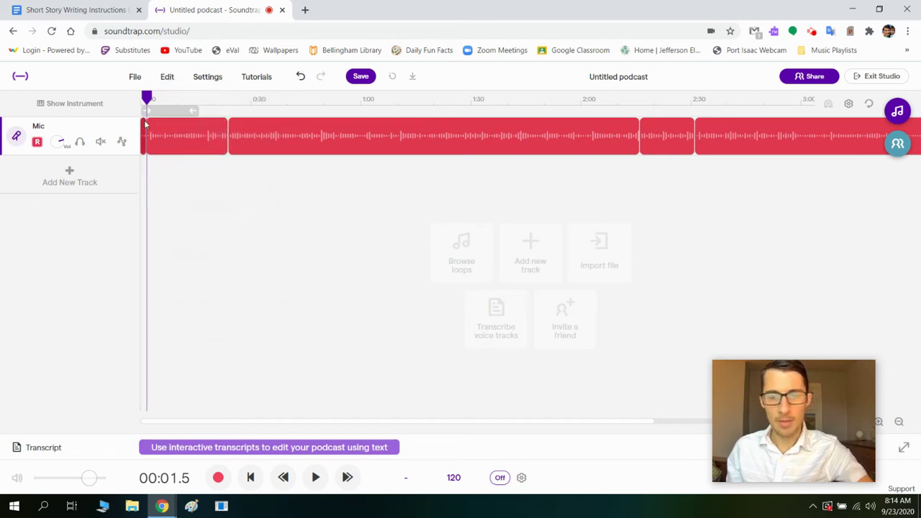
key("Delete")
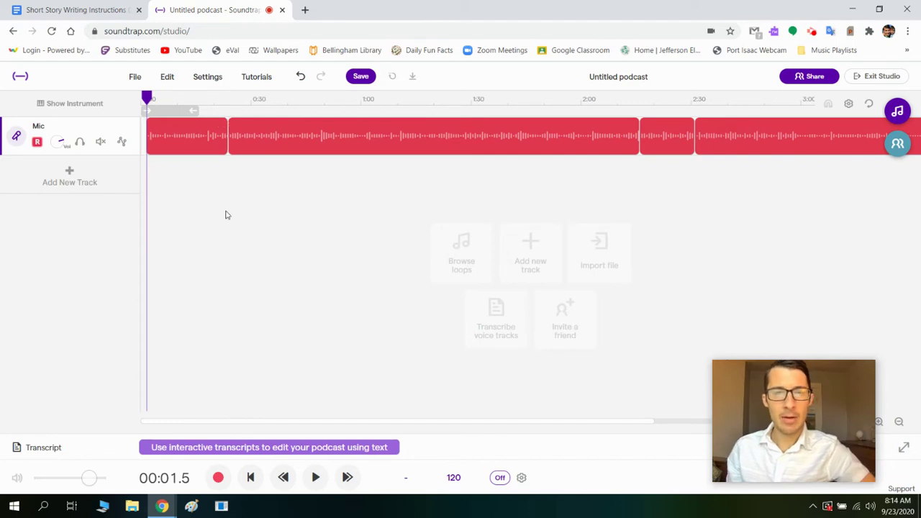
Select all narration regions on the Mic track and move them together so the first one starts at 0:00.
left_click(142, 101)
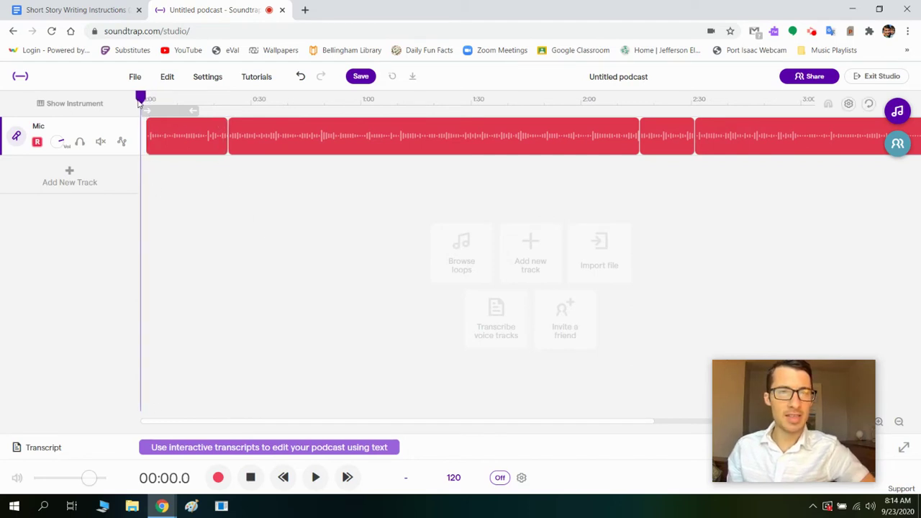
left_click_drag(325, 425, 627, 197)
left_click_drag(658, 128, 3, 129)
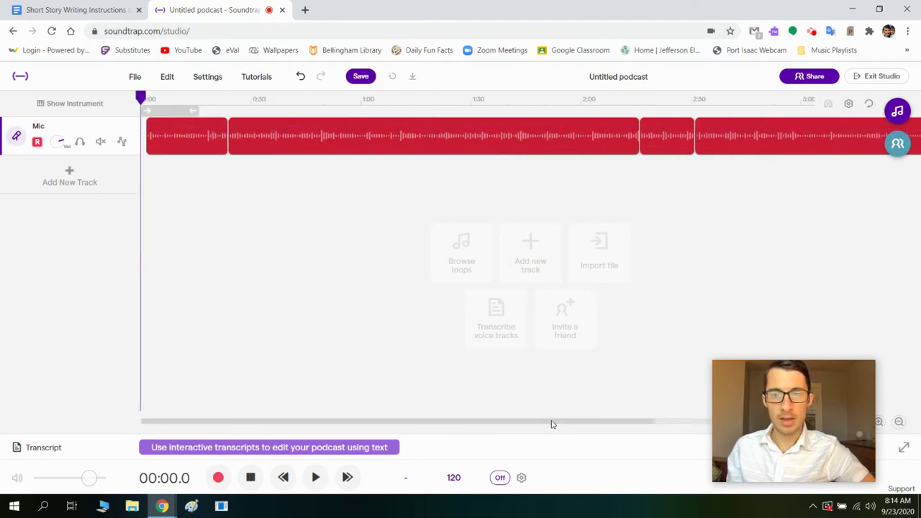
left_click_drag(552, 423, 692, 422)
left_click_drag(765, 137, 3, 144)
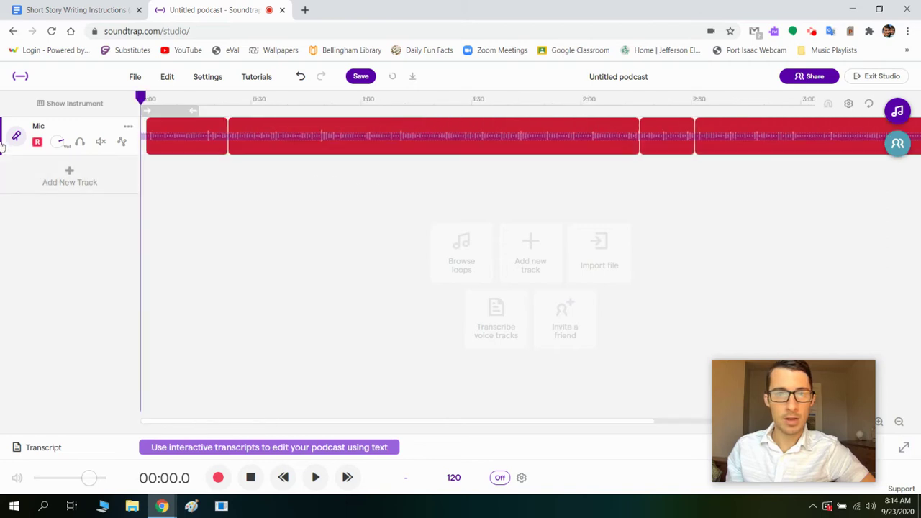
left_click(34, 168)
left_click_drag(188, 126, 183, 126)
Play back the narration from the start and across the join between the first two regions, stopping at 00:25.1.
left_click(319, 479)
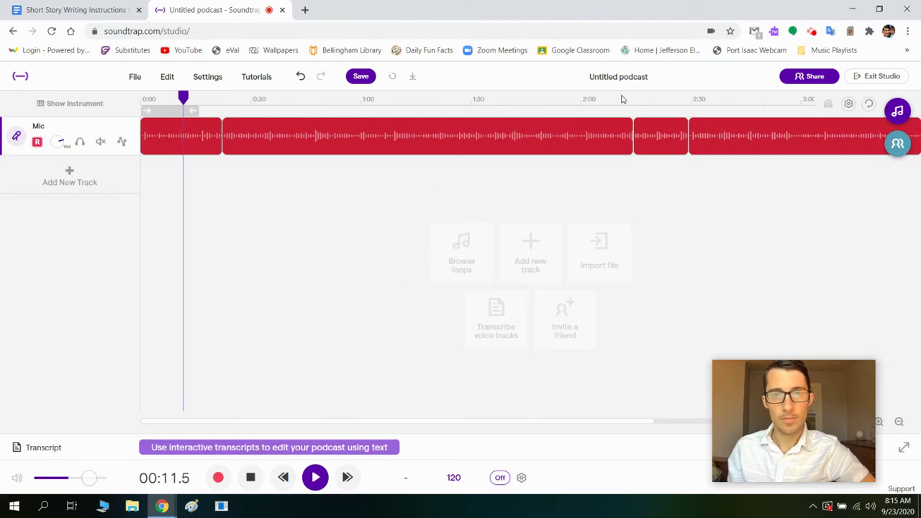
left_click(217, 102)
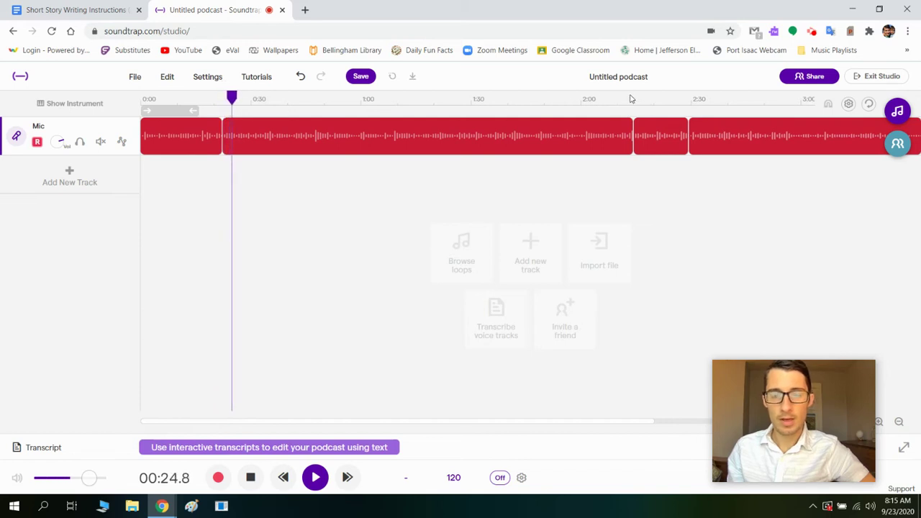
key("space")
Play back the join between the second and third narration regions twice, first from 02:13.0, and stop at 02:15.9.
left_click_drag(370, 422, 479, 185)
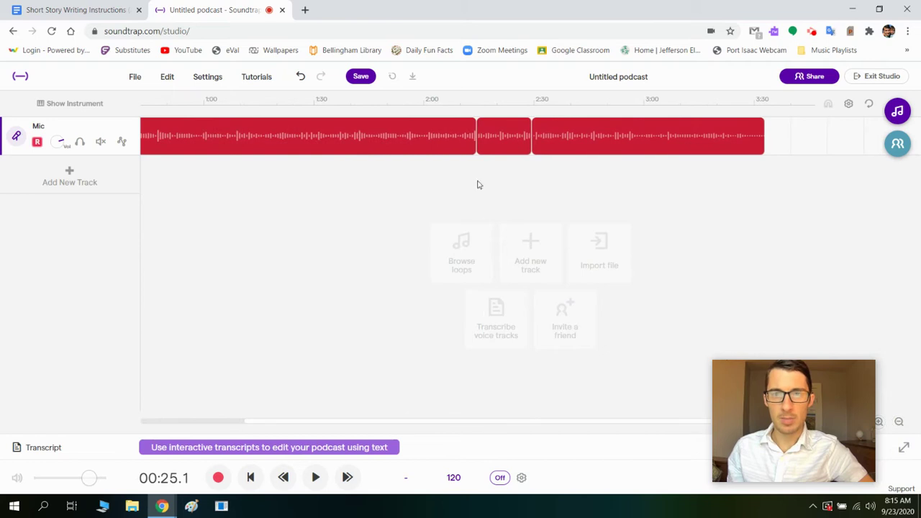
left_click(474, 99)
left_click_drag(475, 99, 472, 100)
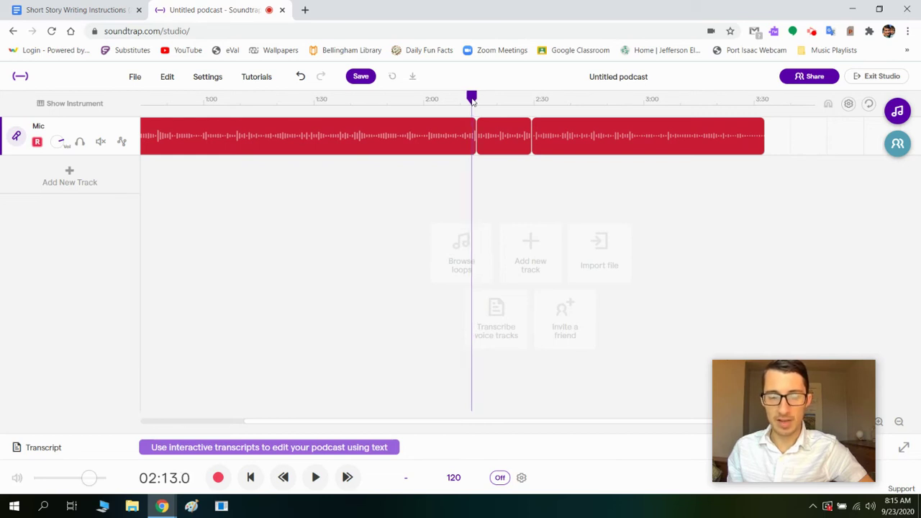
key("space")
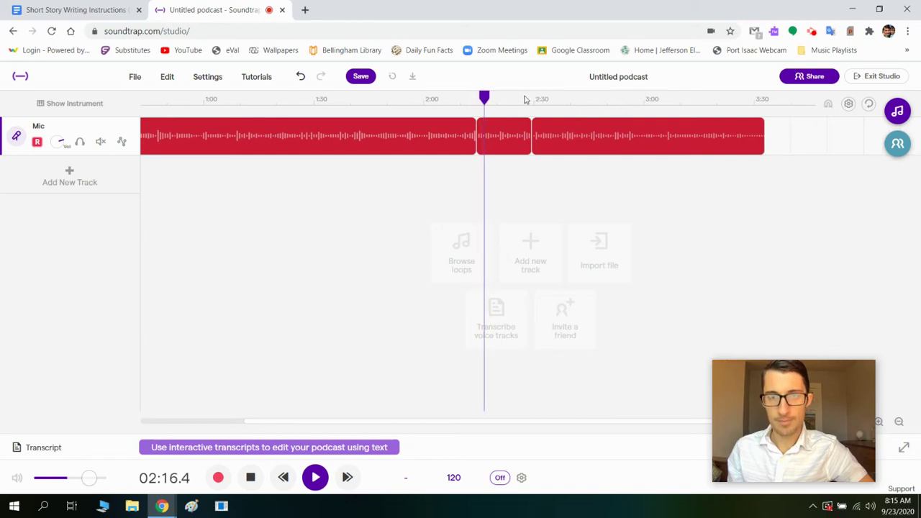
left_click_drag(488, 97, 475, 100)
key("space")
key("space")
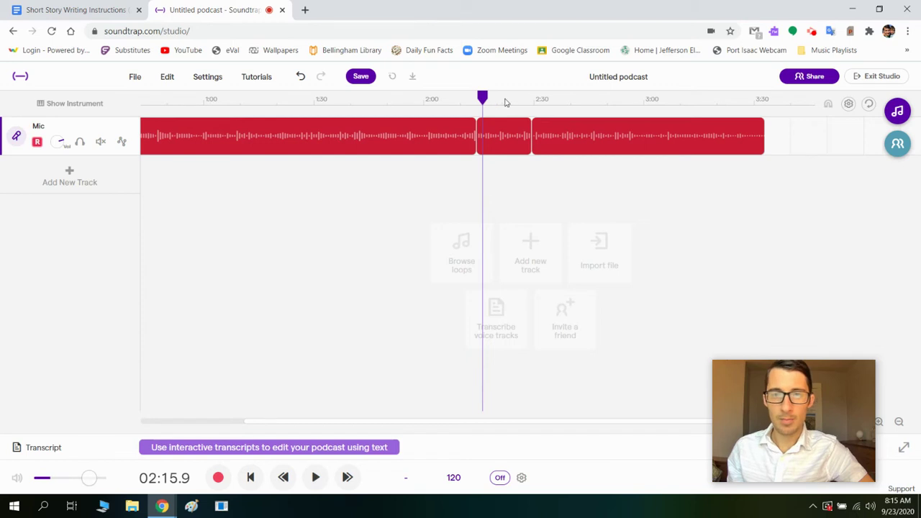
Play back the join before the last narration region from 02:28.1 to 02:32.9 and return the playhead to 00:00.0.
left_click(527, 98)
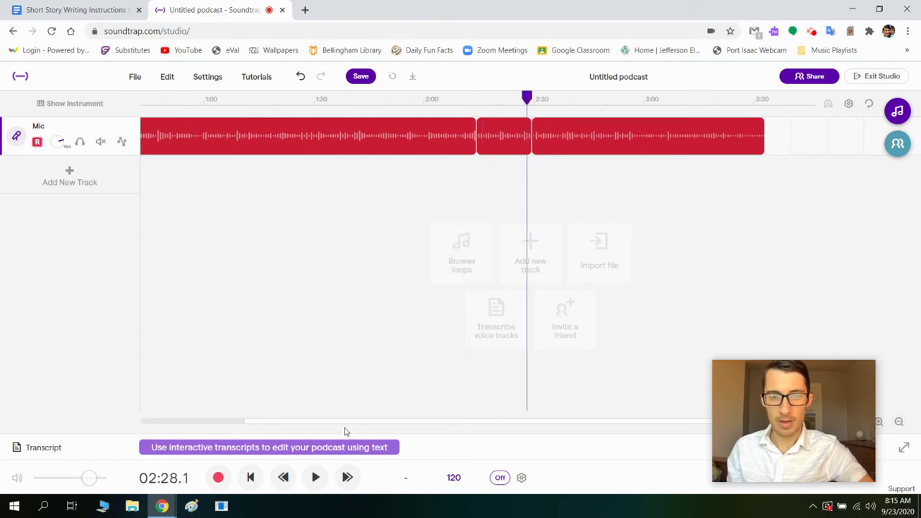
left_click(312, 425)
key("space")
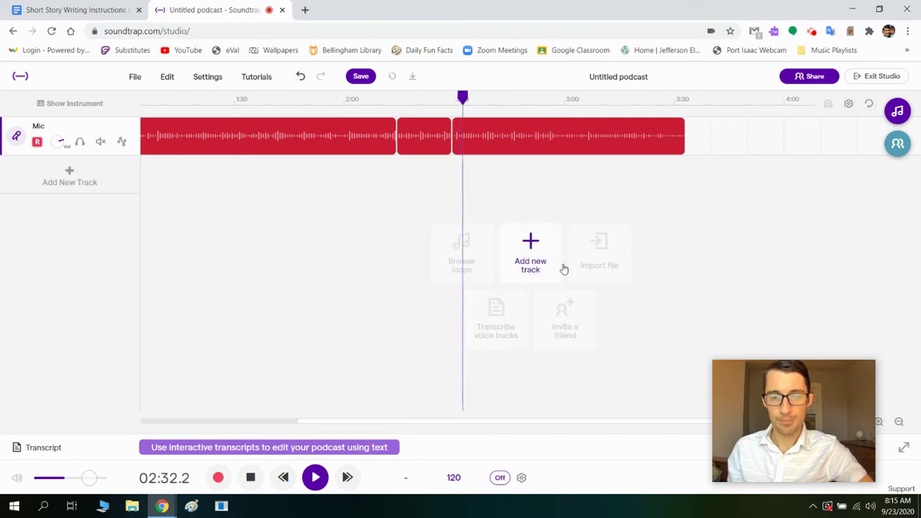
key("space")
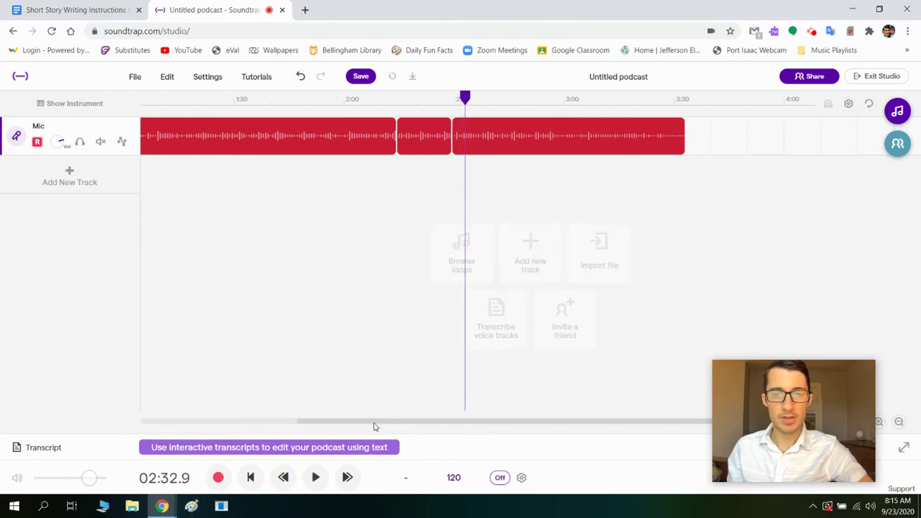
left_click_drag(375, 426, 180, 428)
left_click(188, 97)
left_click_drag(187, 97, 35, 96)
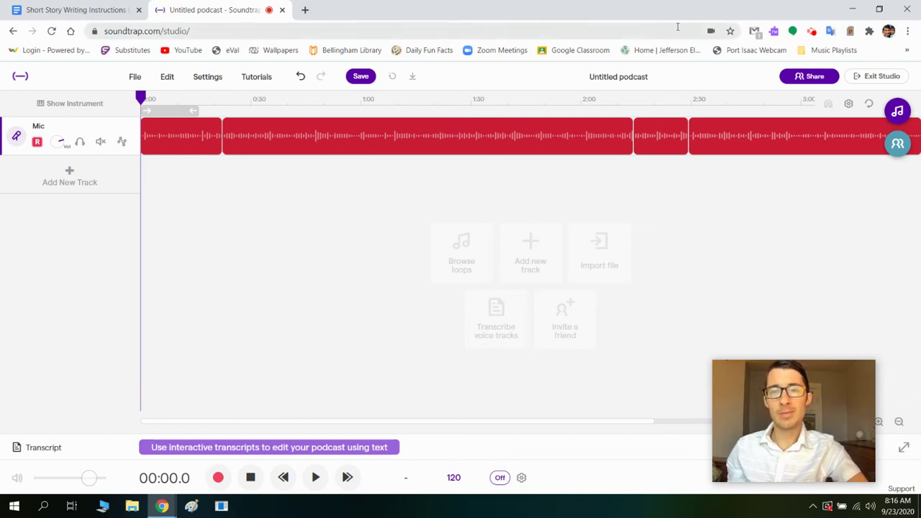
Clear the previous loop search and search the Sounds category of the loop library for "wind".
left_click(897, 111)
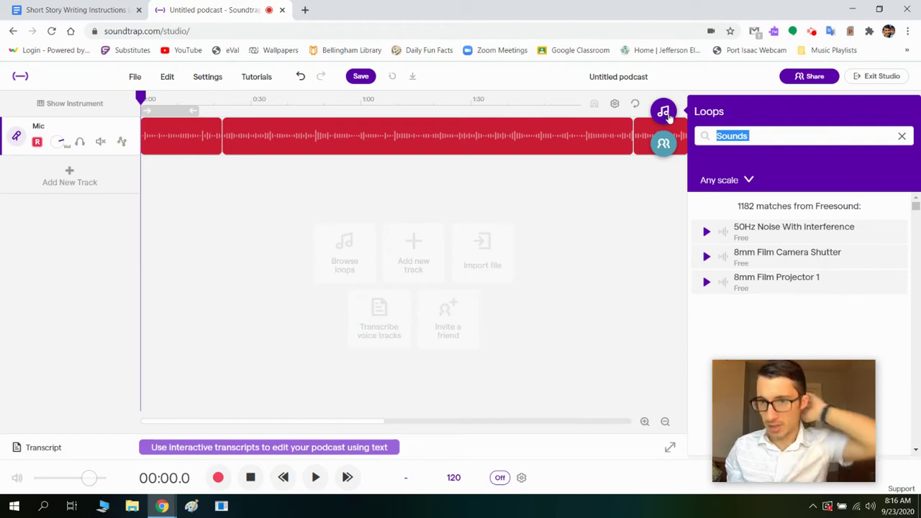
key("BackSpace")
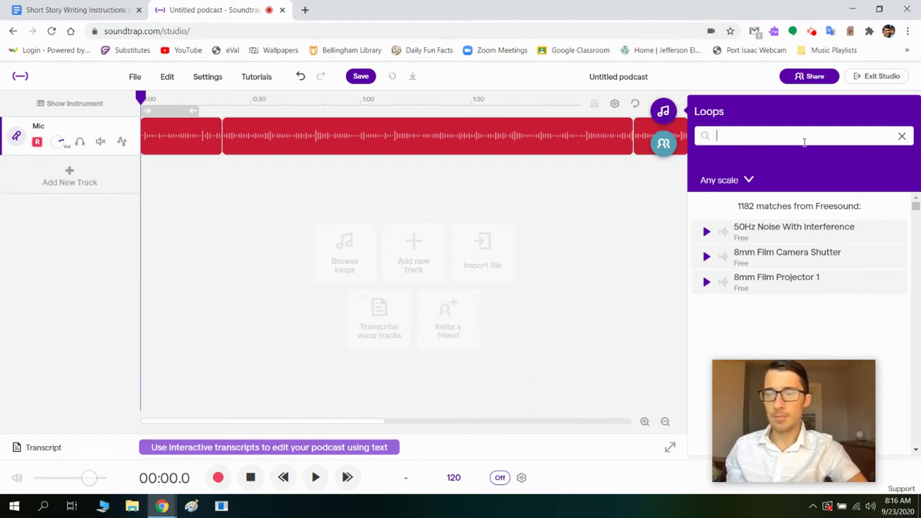
left_click_drag(802, 414, 100, 299)
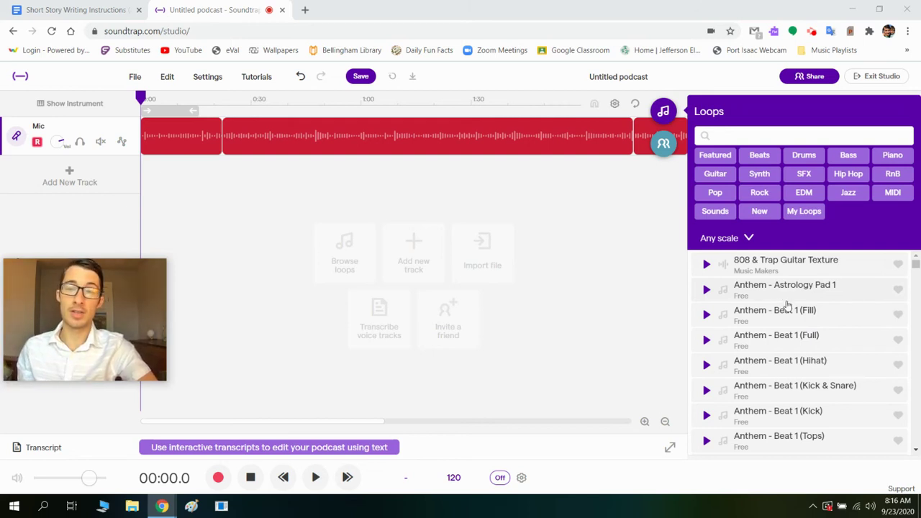
left_click(715, 210)
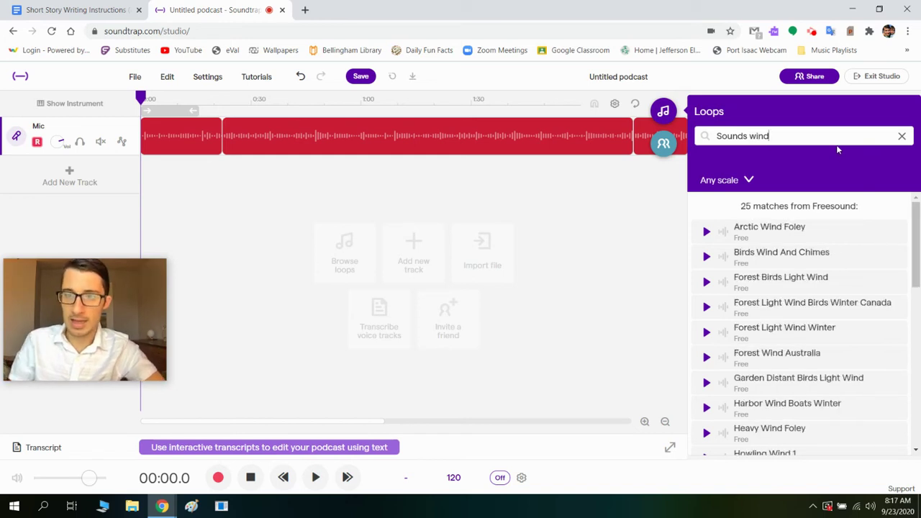
Browse the wind sounds and preview the Forest Light Wind Winter loop.
left_click_drag(917, 230, 915, 247)
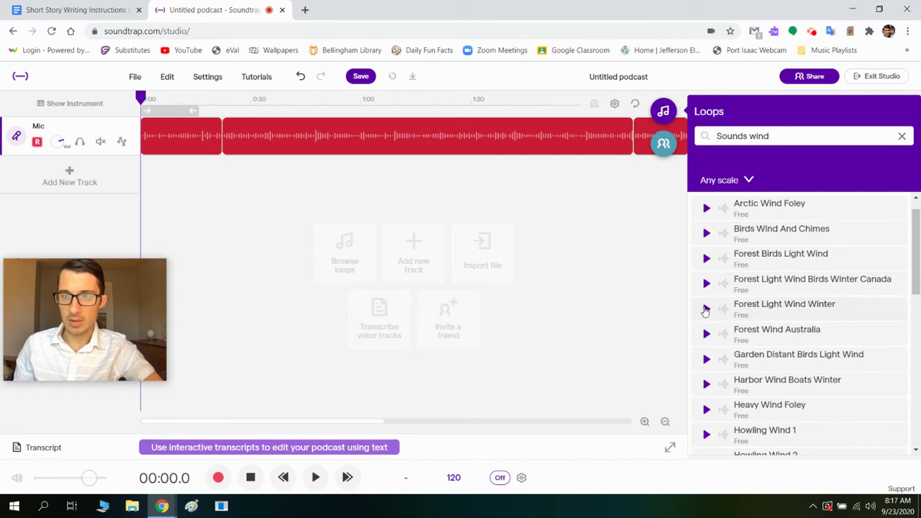
left_click(705, 310)
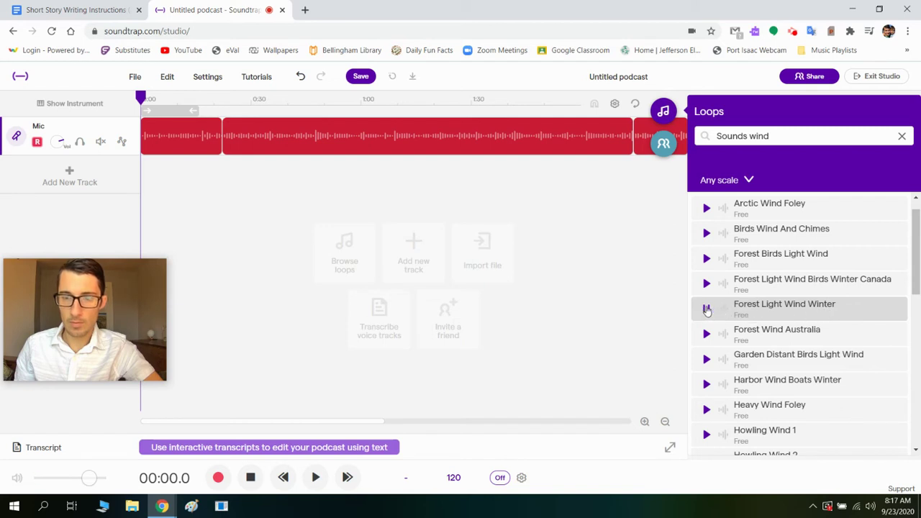
left_click(706, 309)
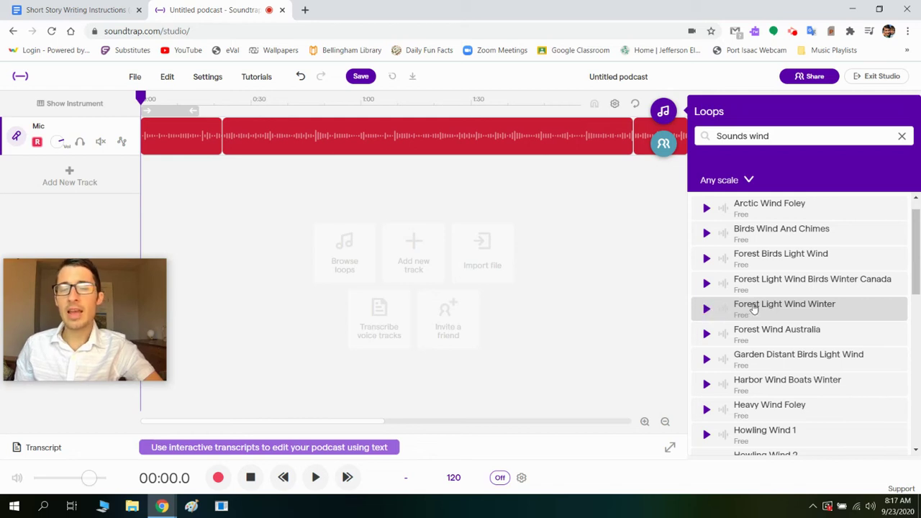
Preview the Howling Wind 1 loop, browse the other wind sounds, and preview the Arctic Wind Foley loop.
left_click(707, 435)
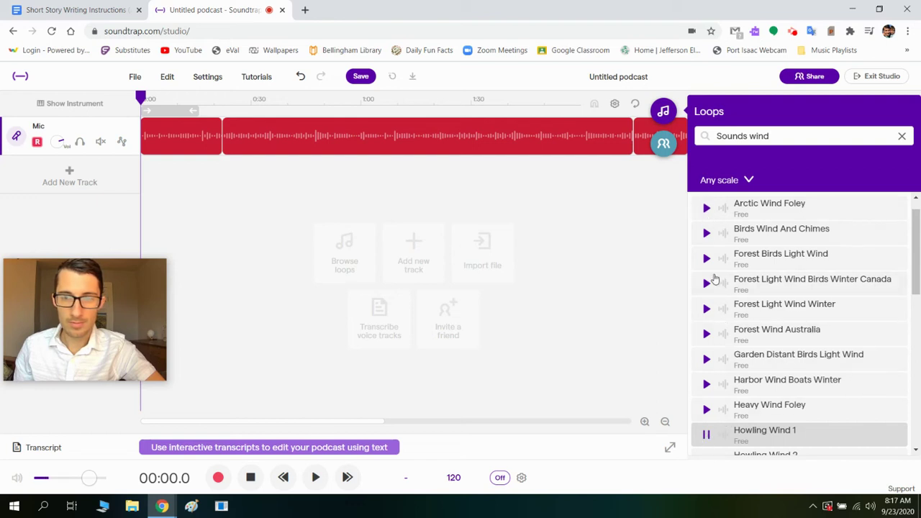
scroll(709, 279, "down", 3)
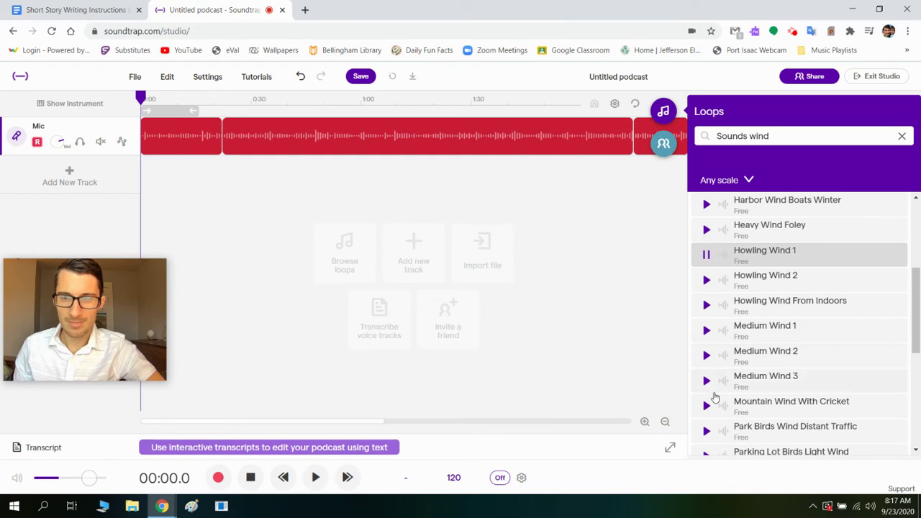
scroll(715, 392, "down", 1)
scroll(719, 349, "up", 4)
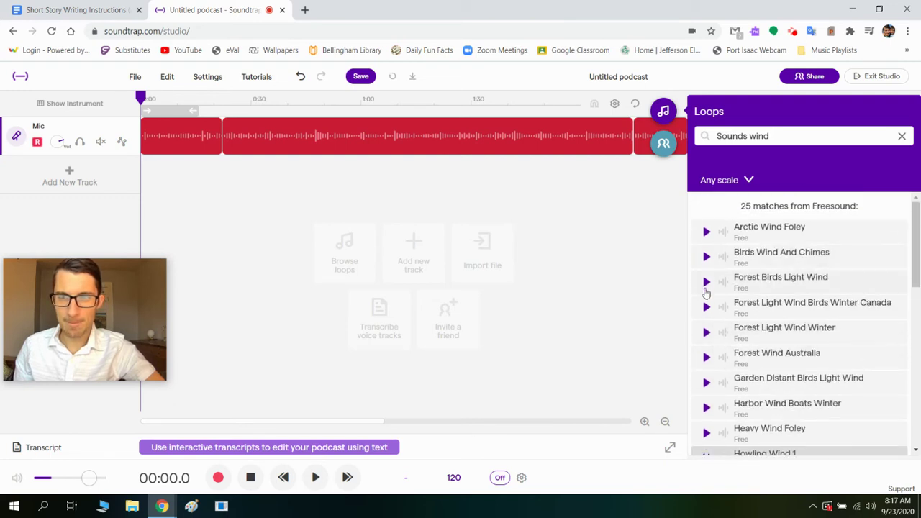
left_click(706, 234)
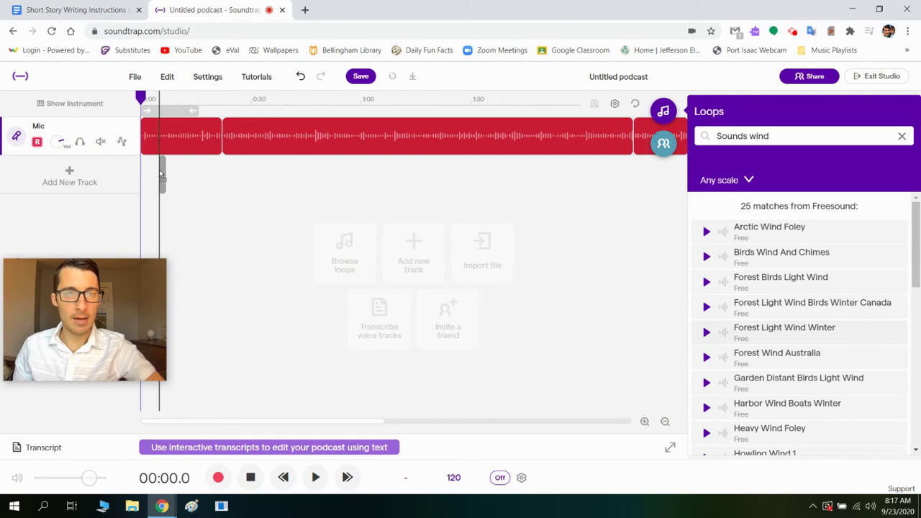
Add the Forest Light Wind Winter loop on a new track at the start of the timeline and delete the region.
left_click_drag(789, 331, 354, 111)
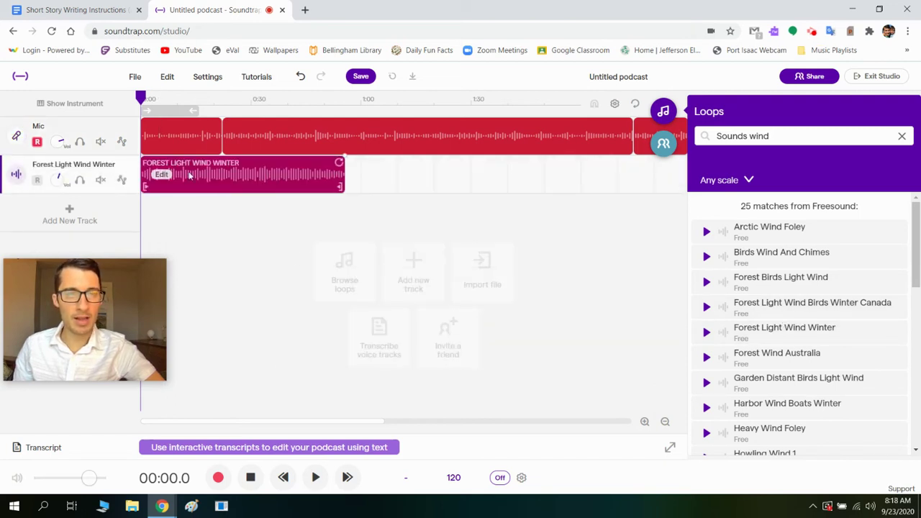
key("Delete")
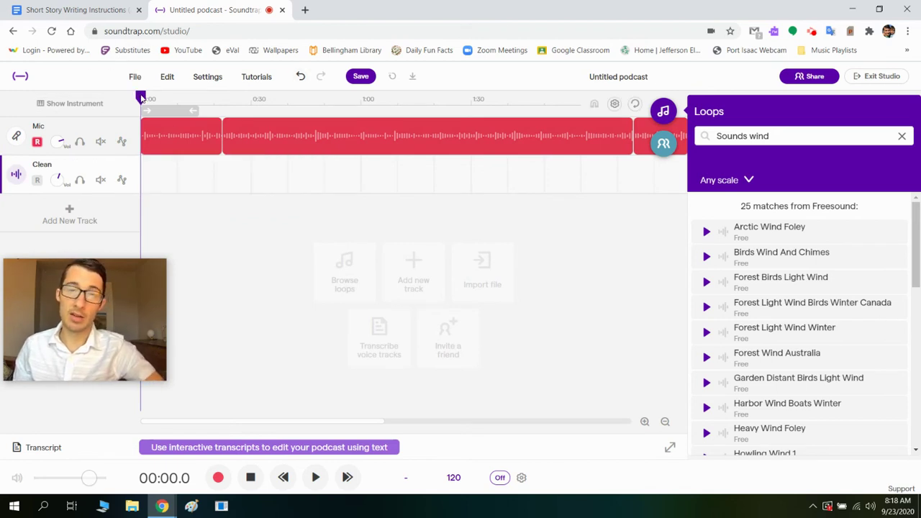
Play the narration from the start to 00:04.7 and place the Forest Birds Light Wind loop there on the second track.
key("space")
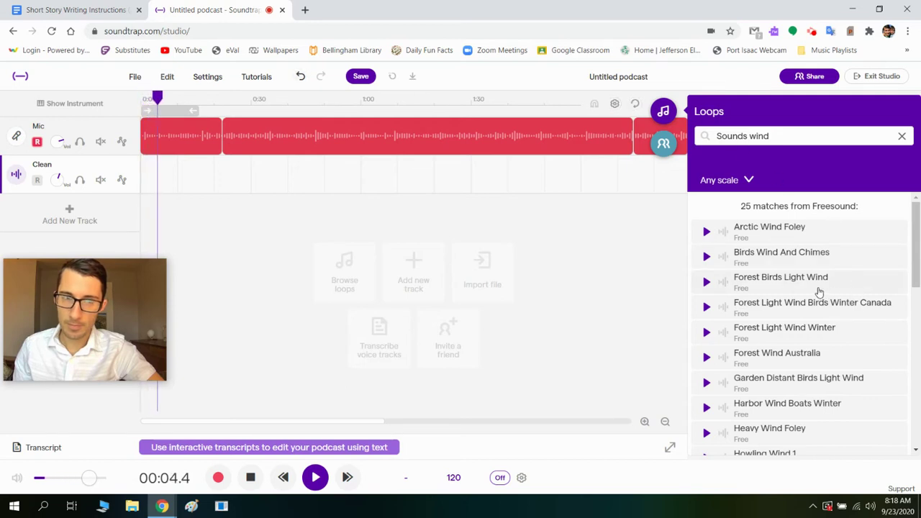
key("space")
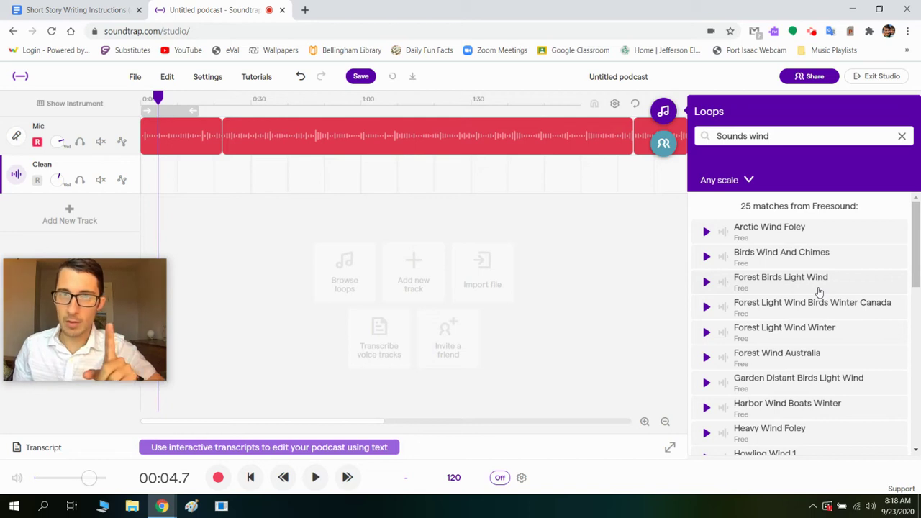
left_click_drag(818, 288, 160, 172)
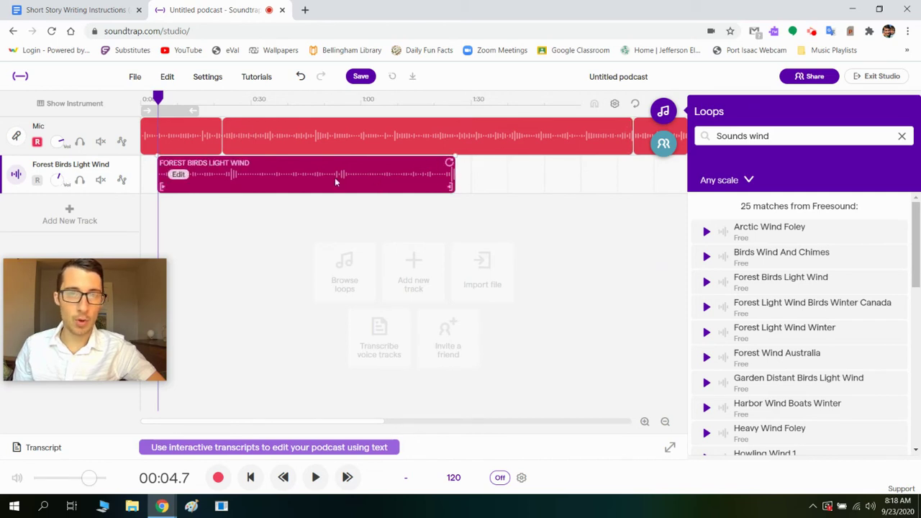
Play the narration with the Forest Birds Light Wind loop from 00:02.4 to 00:10.2, and delete the loop region.
left_click(149, 99)
left_click_drag(150, 99, 148, 99)
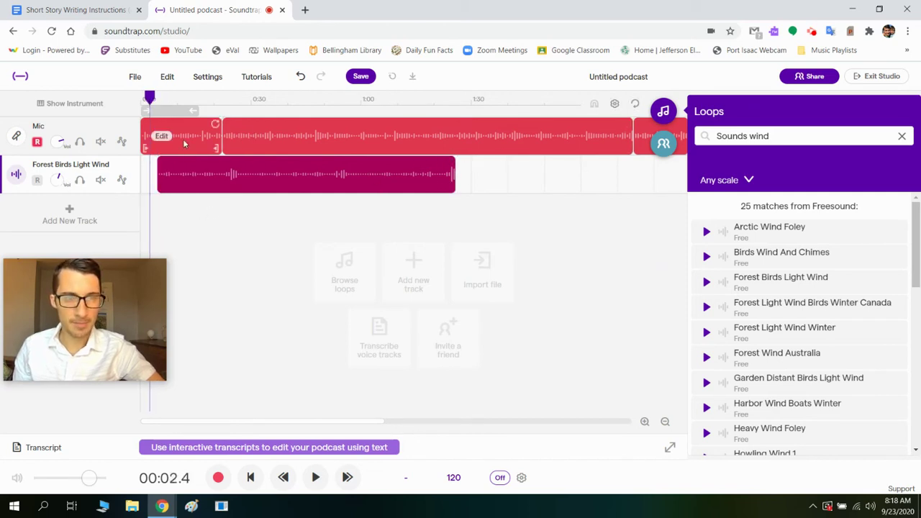
key("space")
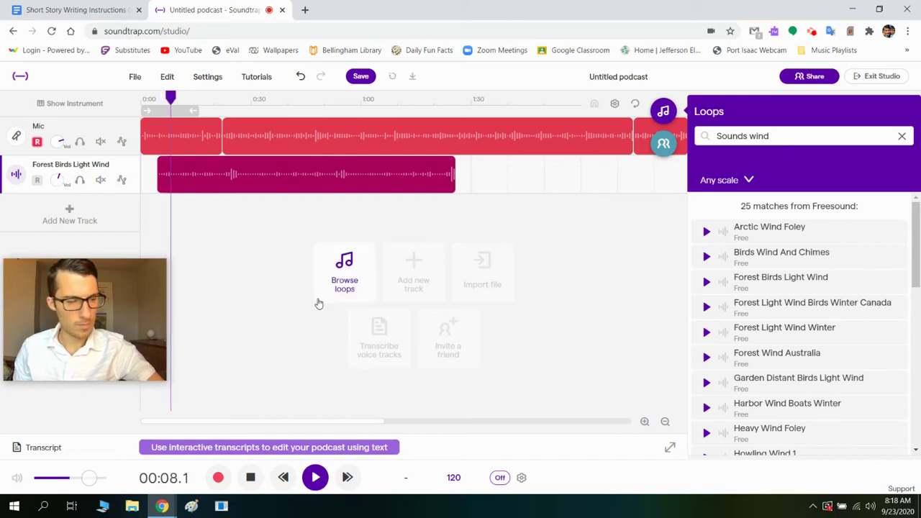
left_click(251, 477)
left_click(226, 166)
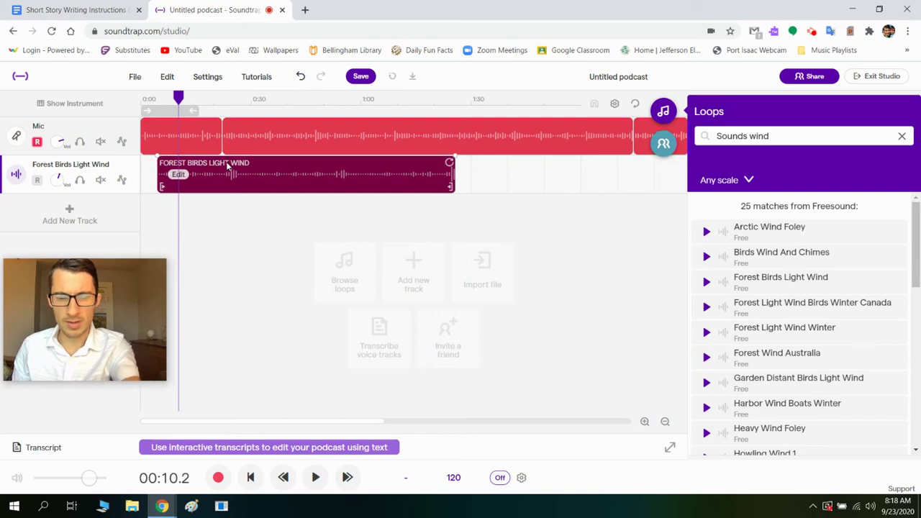
key("Delete")
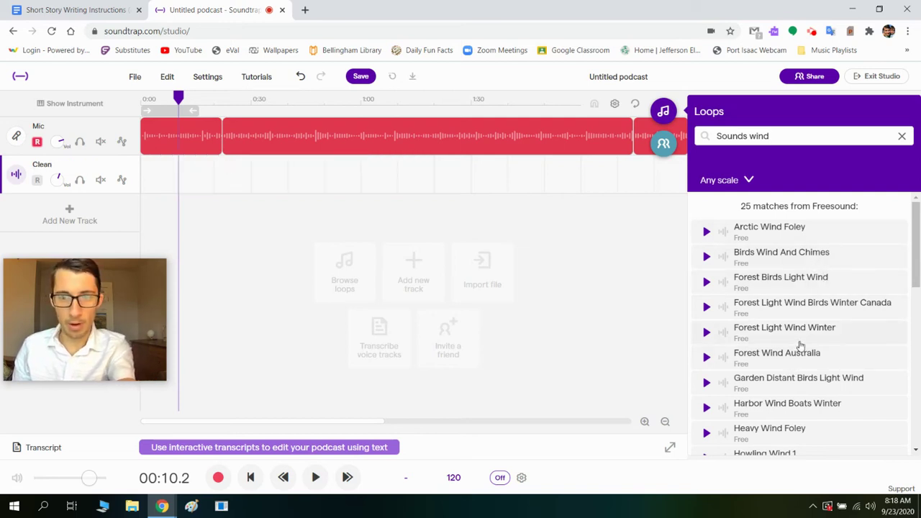
Place the Forest Light Wind Winter loop on the empty second track and shift it to start at about 00:05.
left_click_drag(798, 335, 170, 184)
left_click_drag(178, 97, 158, 95)
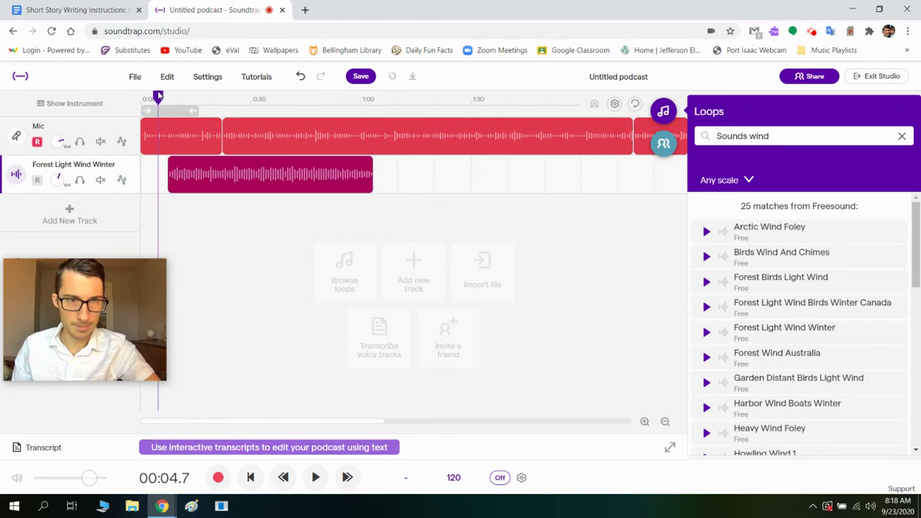
left_click(315, 477)
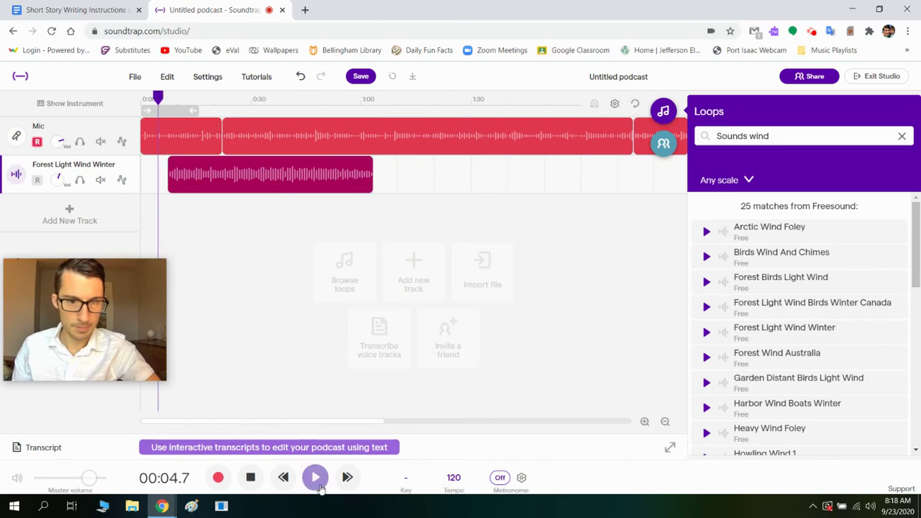
left_click(149, 101)
left_click(236, 176)
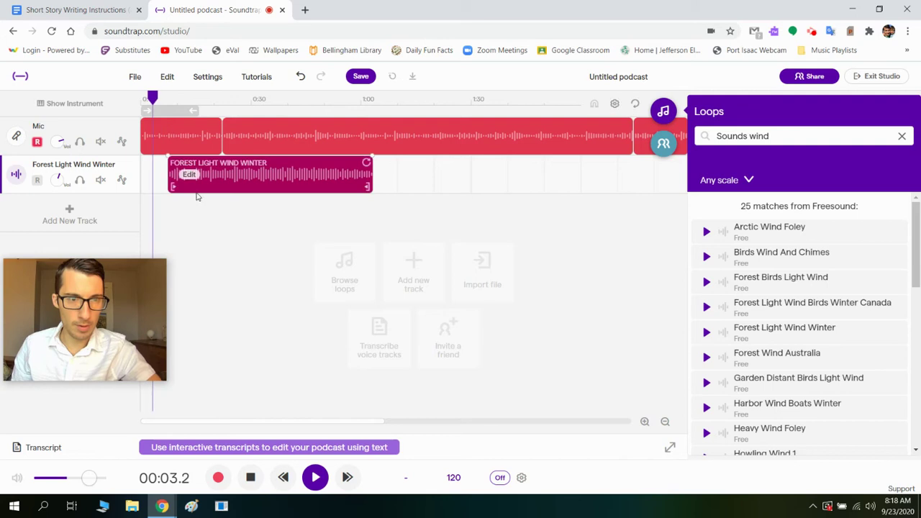
left_click_drag(236, 179, 226, 166)
Play the narration with the wind from 00:02.9 to 00:19.1 and raise the wind track's volume.
left_click(159, 96)
left_click(149, 97)
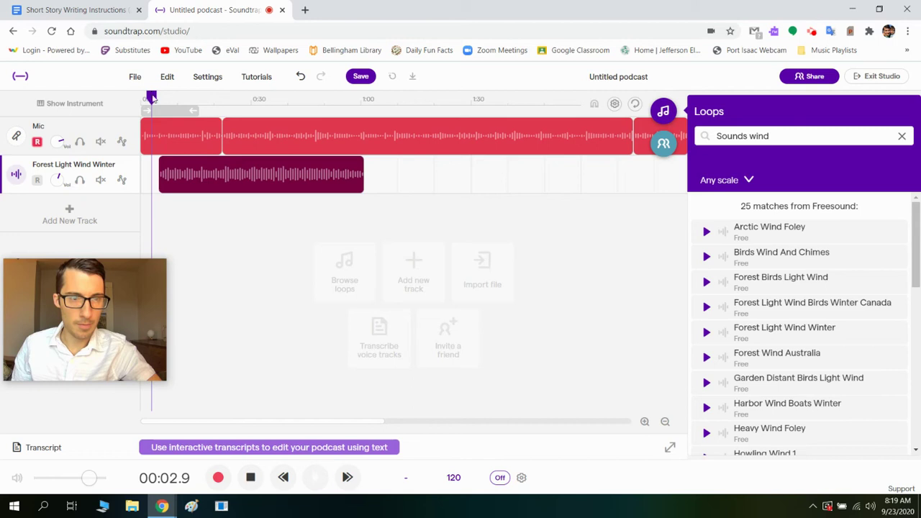
left_click(315, 477)
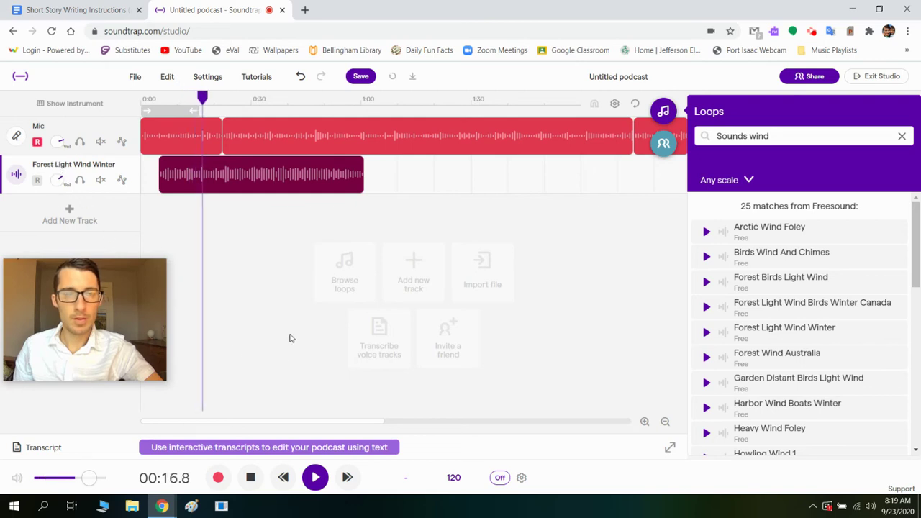
left_click(250, 477)
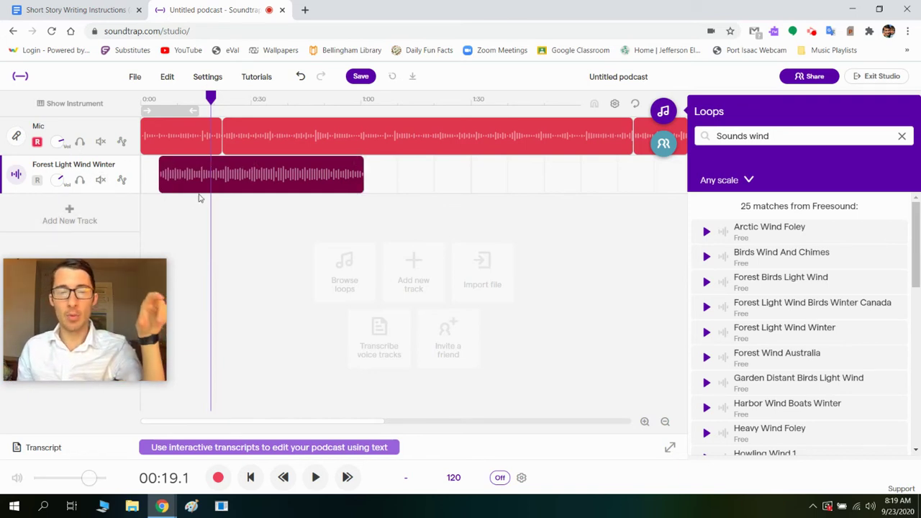
Play the narration past the end of the wind region, from 01:16.0 to 01:18.7.
left_click_drag(211, 103, 421, 114)
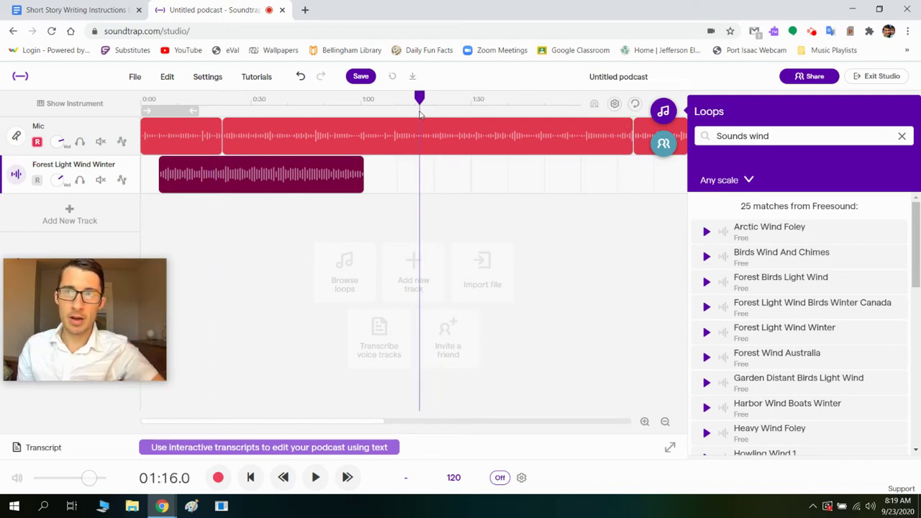
key("space")
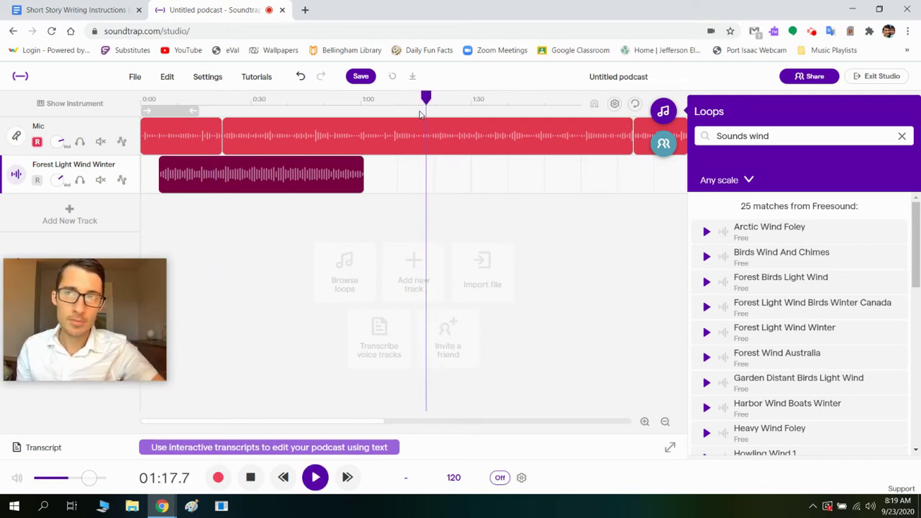
key("space")
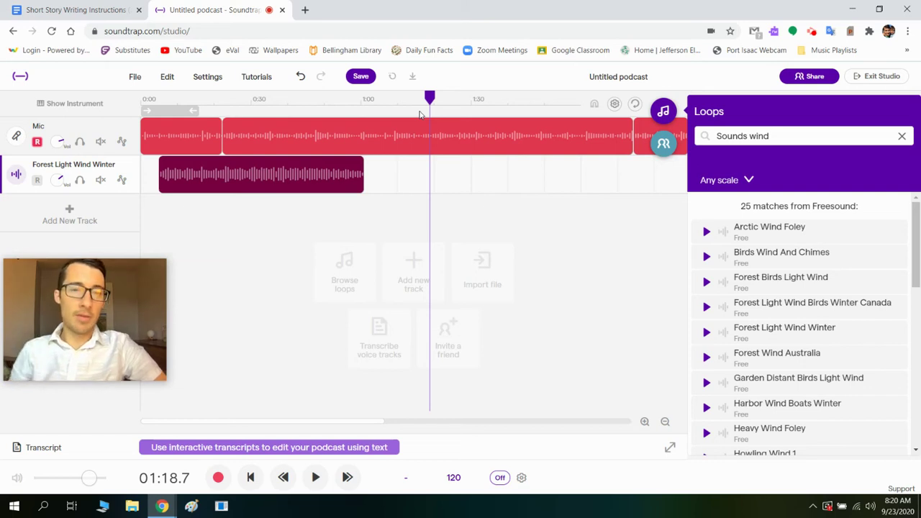
Close the loop library and loop the Forest Light Wind Winter region out to the end of the narration.
mouse_move(333, 186)
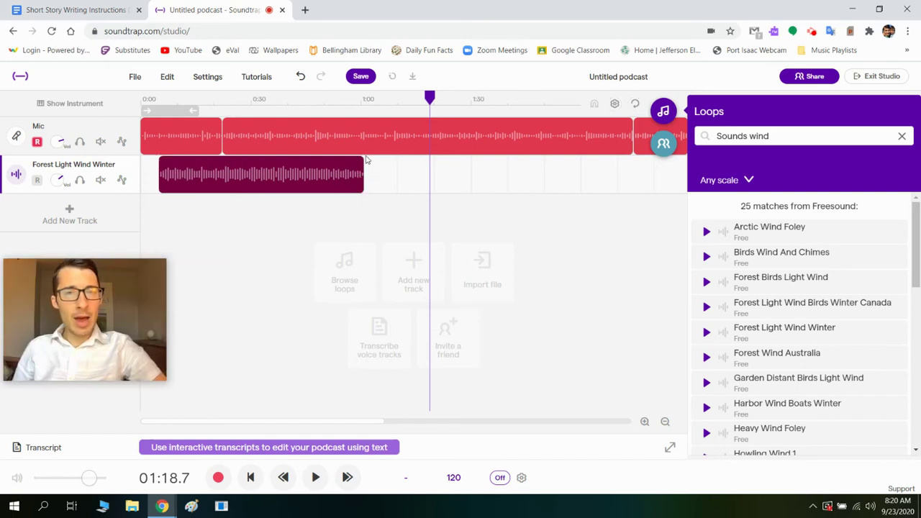
left_click(669, 110)
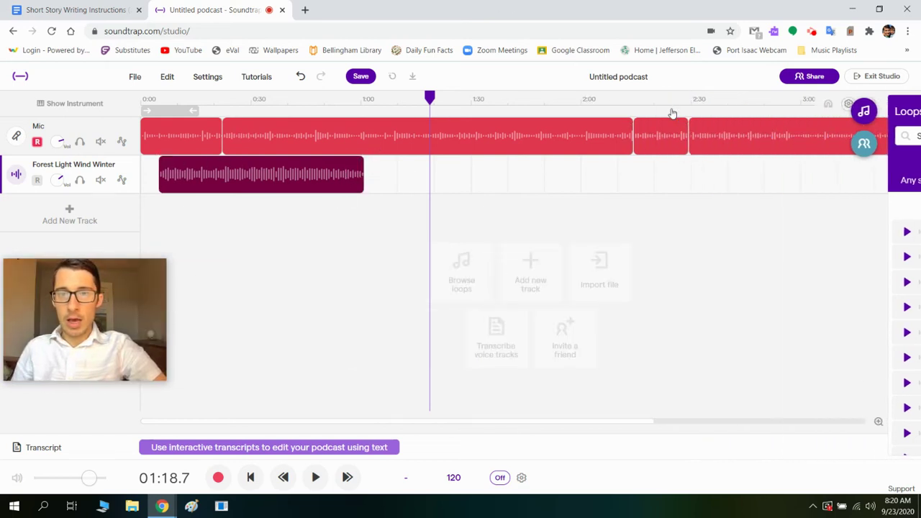
left_click_drag(564, 429, 607, 423)
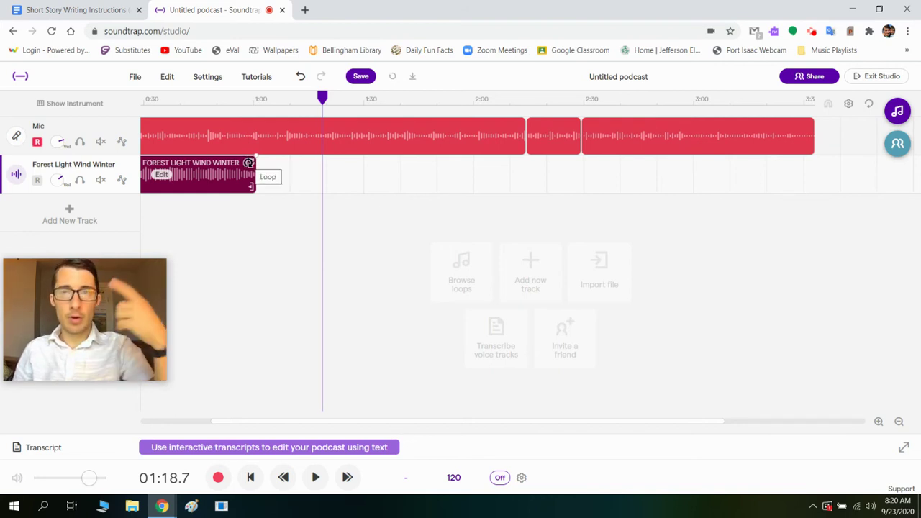
left_click_drag(249, 163, 803, 174)
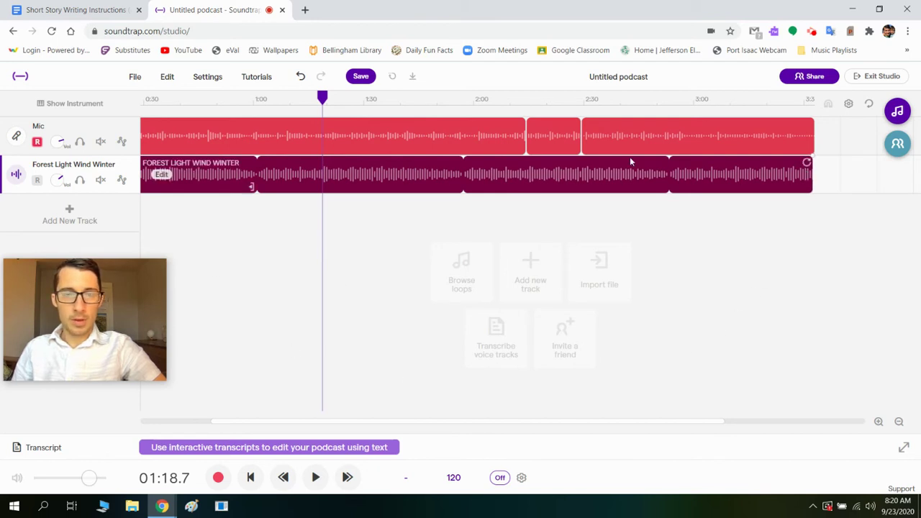
Play the narration with the looped wind just after 02:00, stop at 02:06.8, and return to the beginning of the timeline.
left_click(485, 100)
key("space")
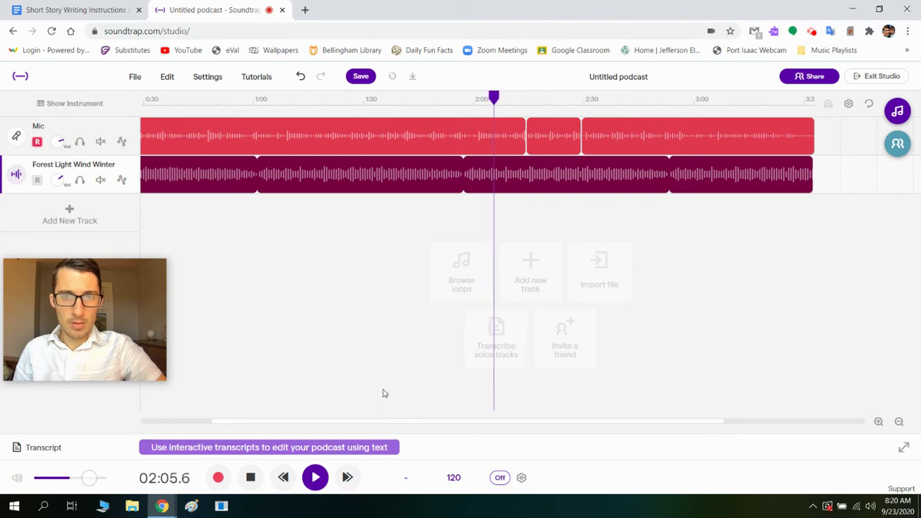
key("space")
left_click_drag(288, 425, 219, 423)
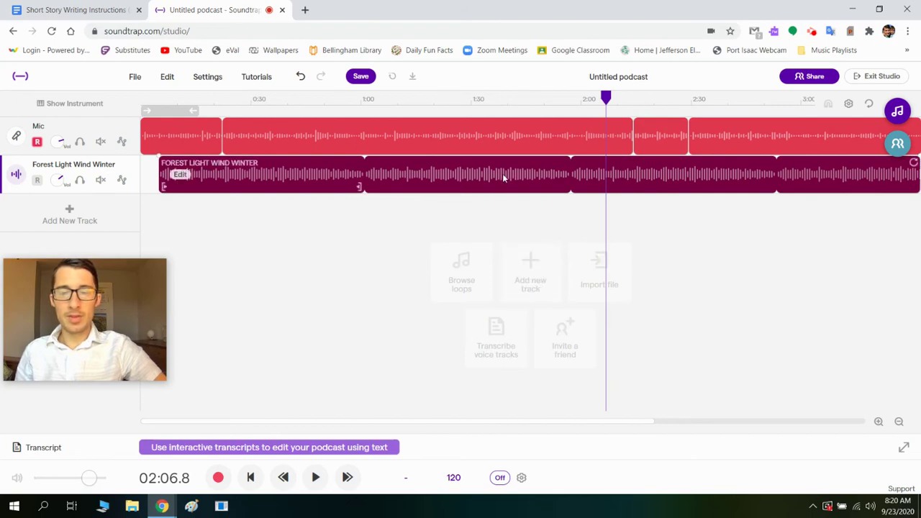
Open the YouTube audio library in a new browser tab.
left_click(305, 10)
type("youtube ")
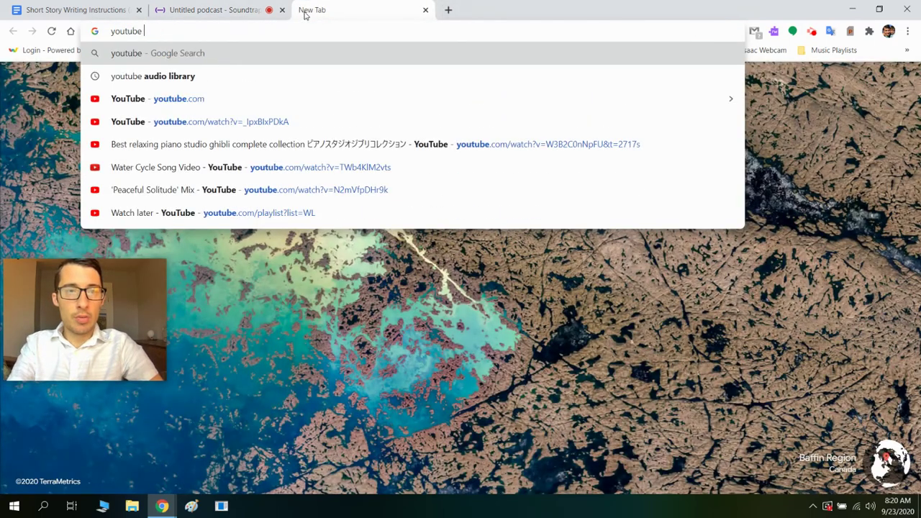
type("audio")
key("Return")
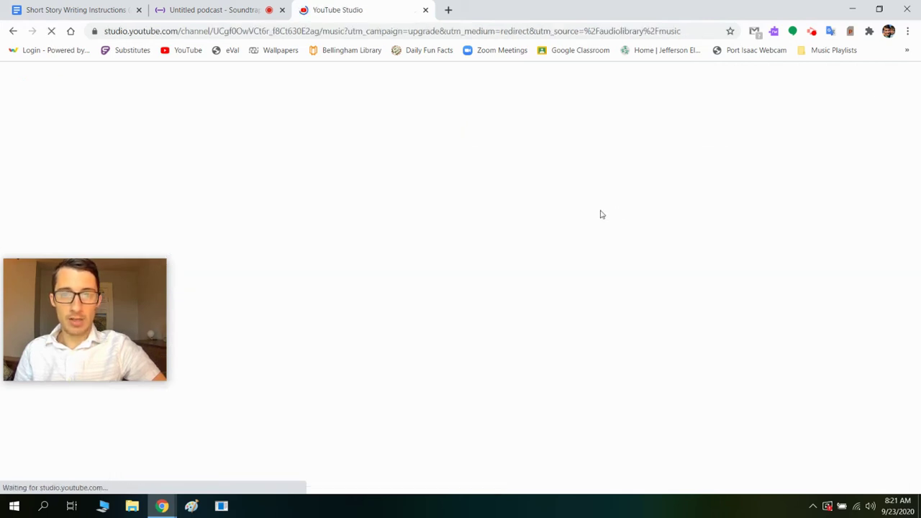
left_click_drag(127, 300, 862, 393)
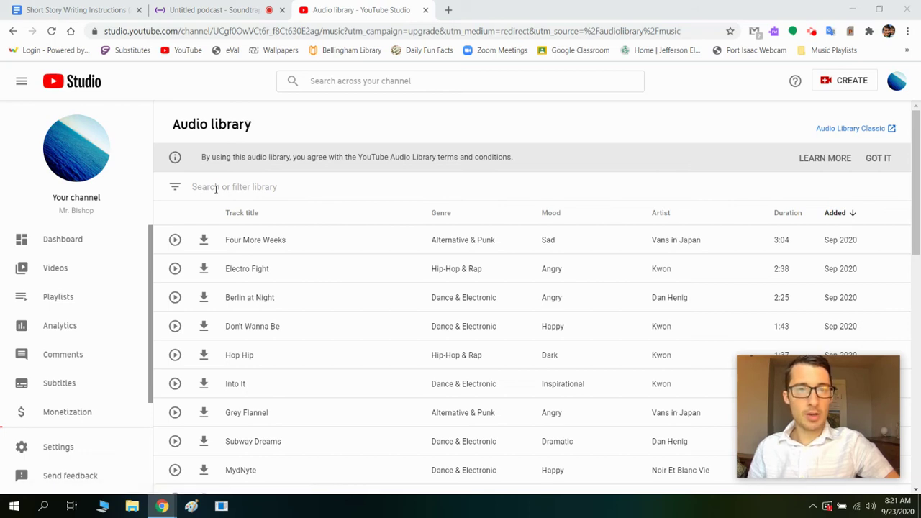
Filter the audio library to tracks with attribution not required and the genre Ambient.
left_click(215, 188)
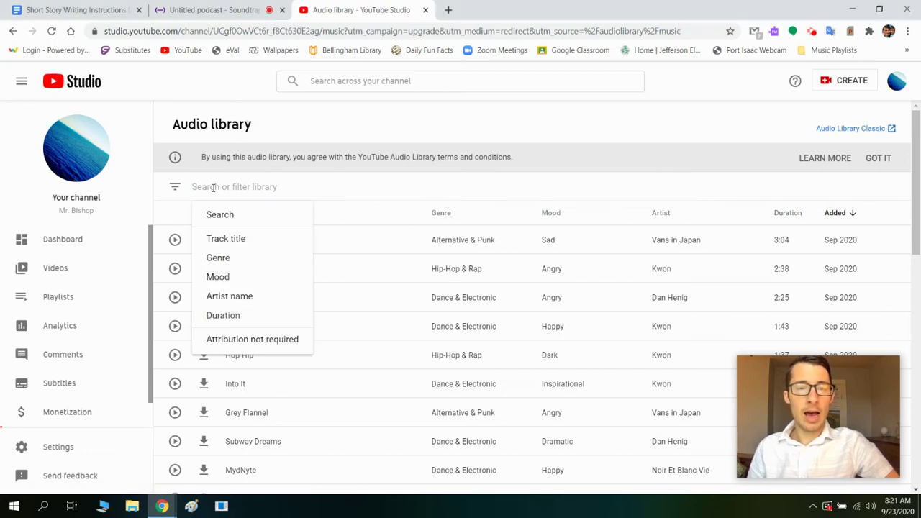
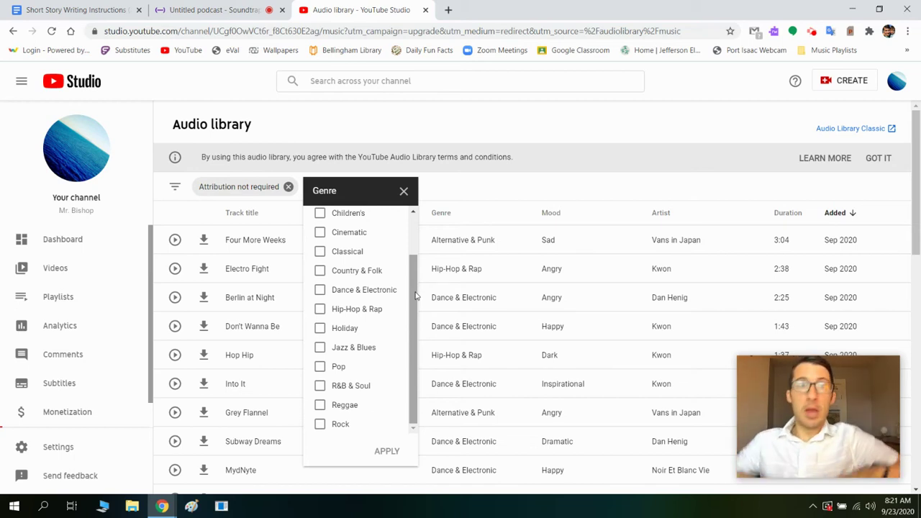
left_click_drag(415, 295, 417, 253)
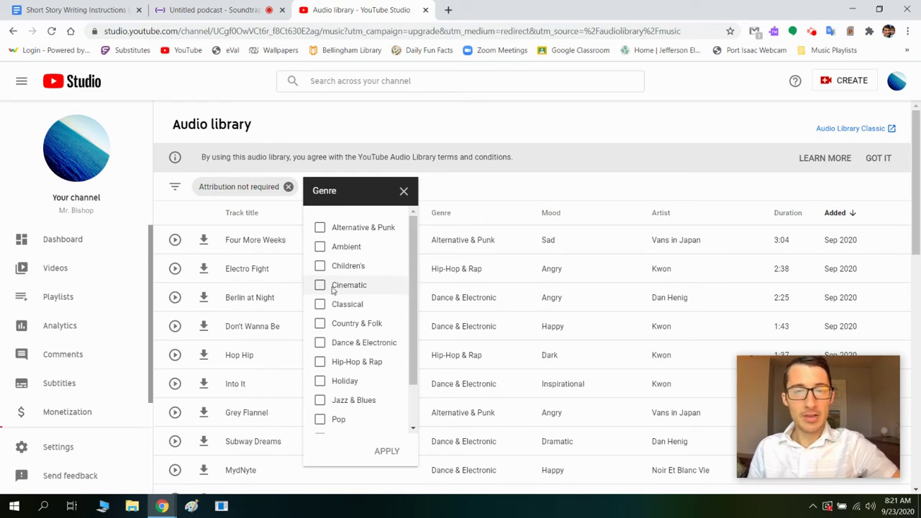
left_click(320, 247)
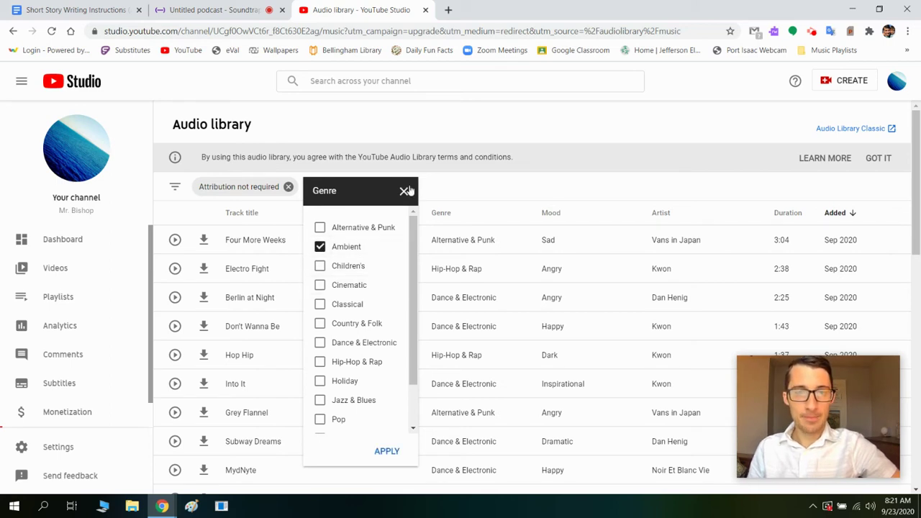
left_click(393, 453)
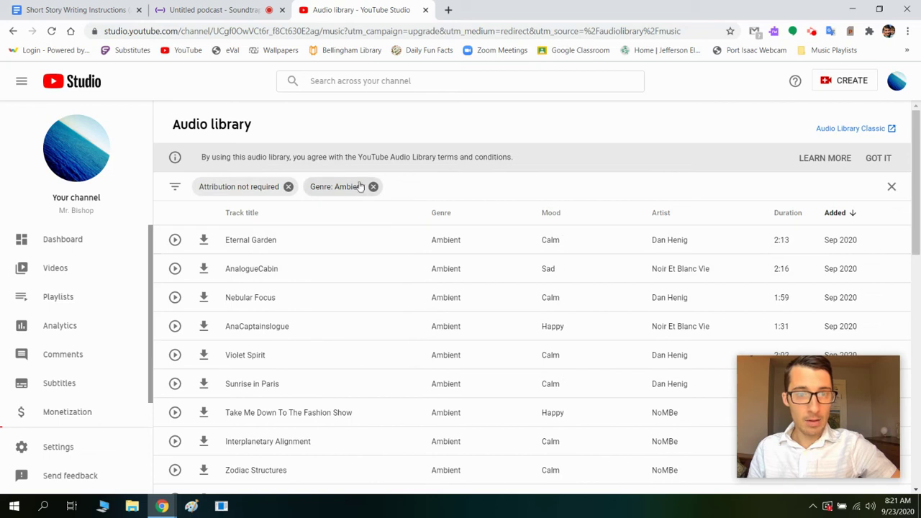
Narrow the filtered tracks to the mood Calm.
left_click(174, 189)
left_click(425, 262)
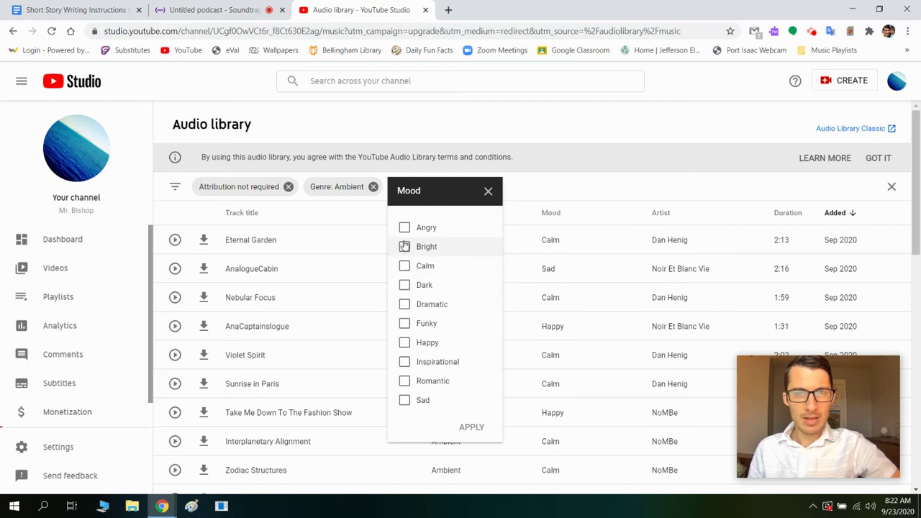
left_click(404, 267)
left_click(472, 428)
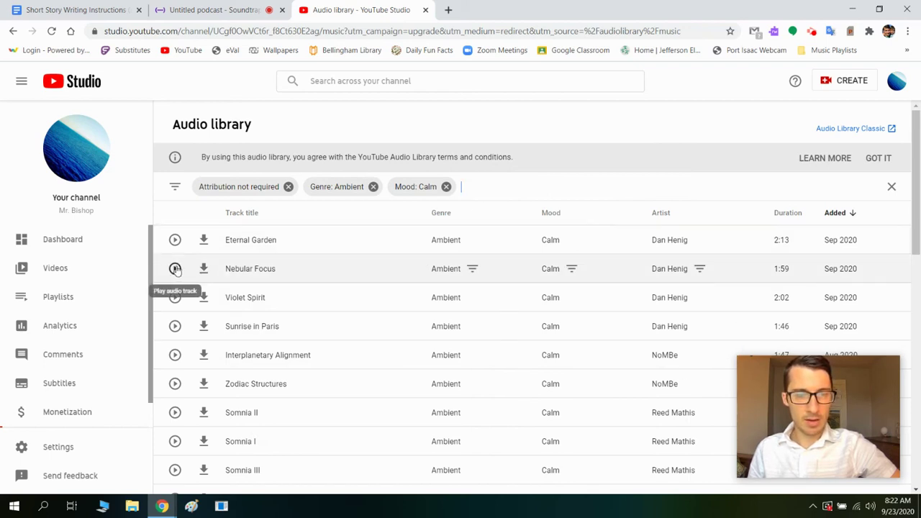
Preview the tracks Somnia II and Nebular Focus, jumping ahead to the middle of Nebular Focus, and pause each one.
left_click(175, 413)
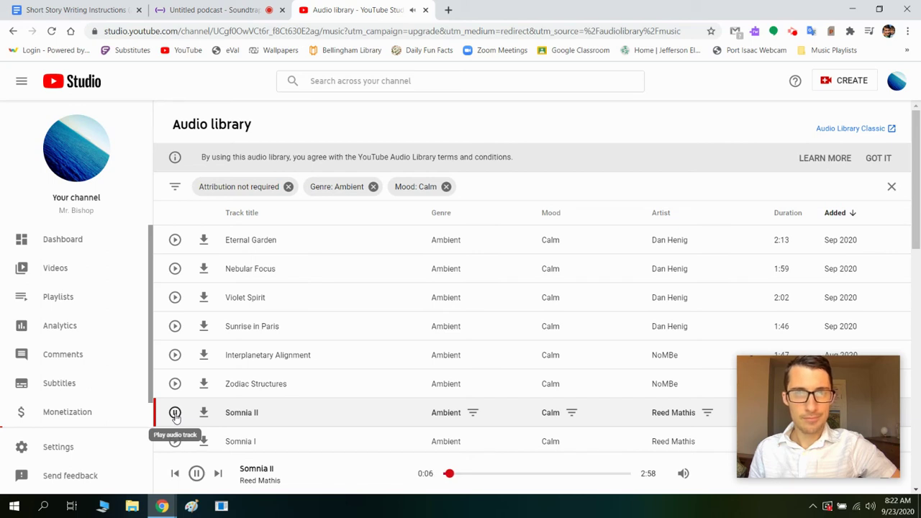
left_click(175, 414)
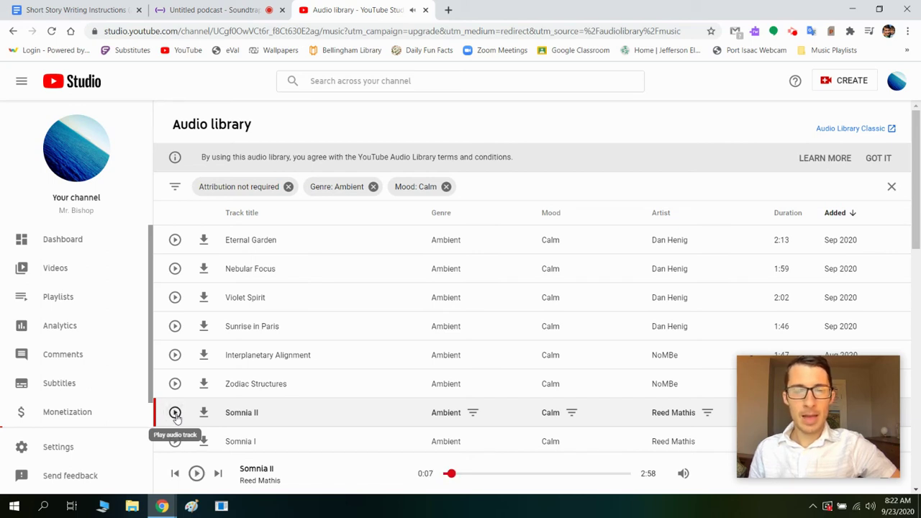
left_click(175, 269)
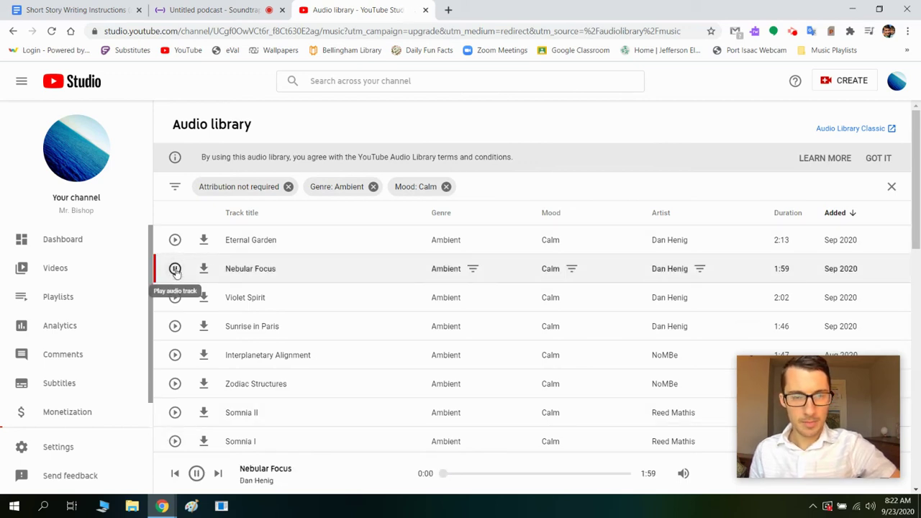
left_click(495, 473)
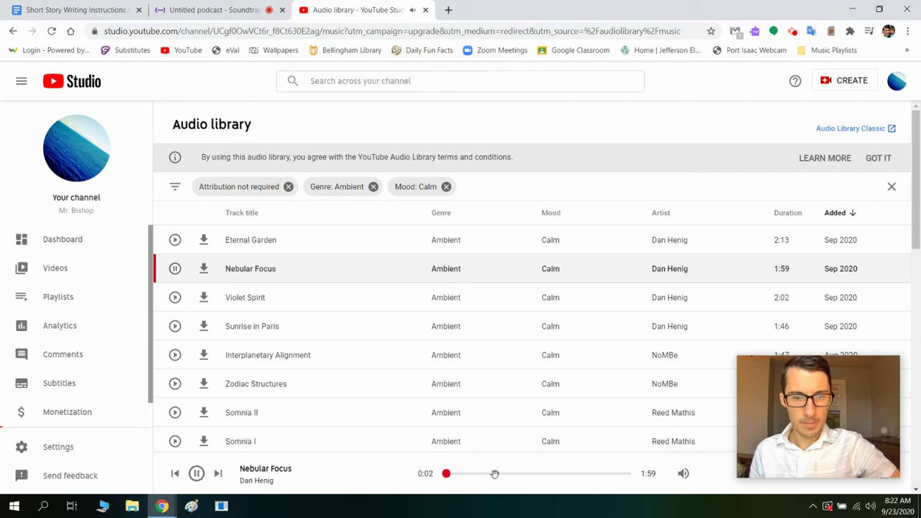
left_click(544, 473)
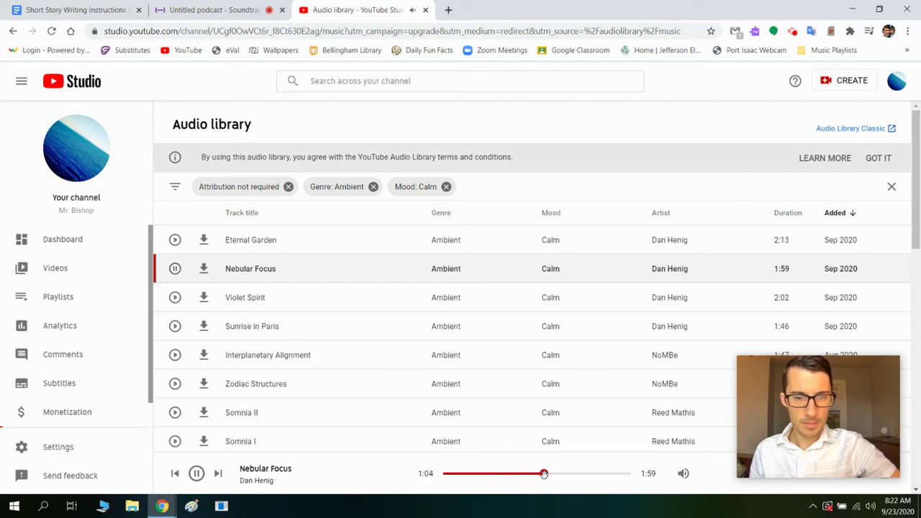
left_click(175, 268)
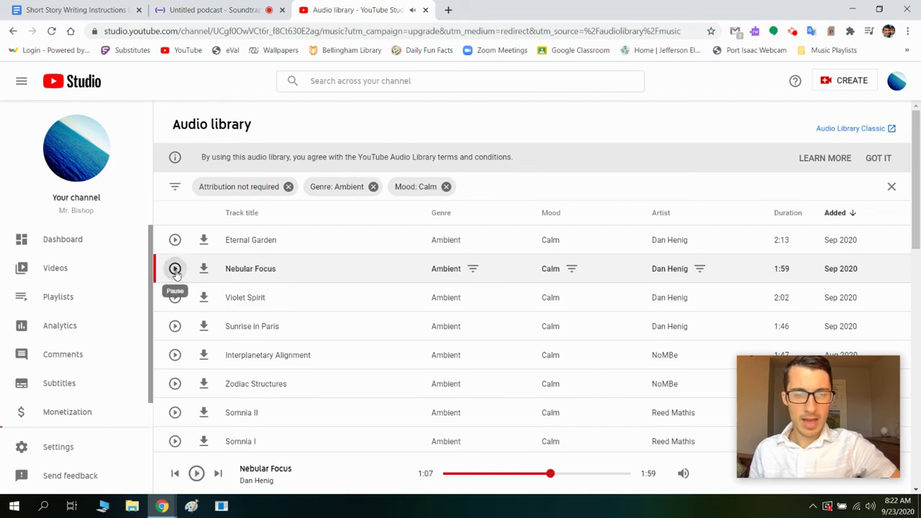
Preview Sunrise in Paris, skipping ahead to around 0:34, and download the track.
left_click(175, 326)
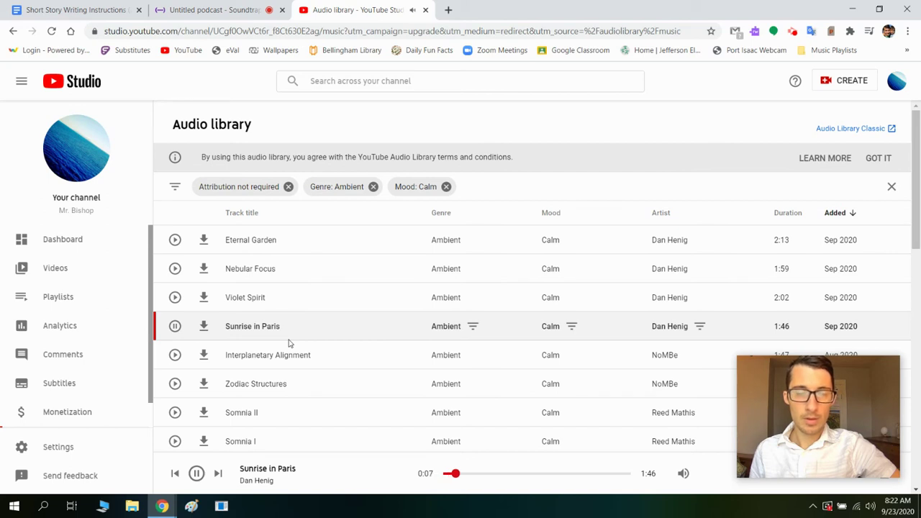
left_click(503, 474)
left_click(174, 326)
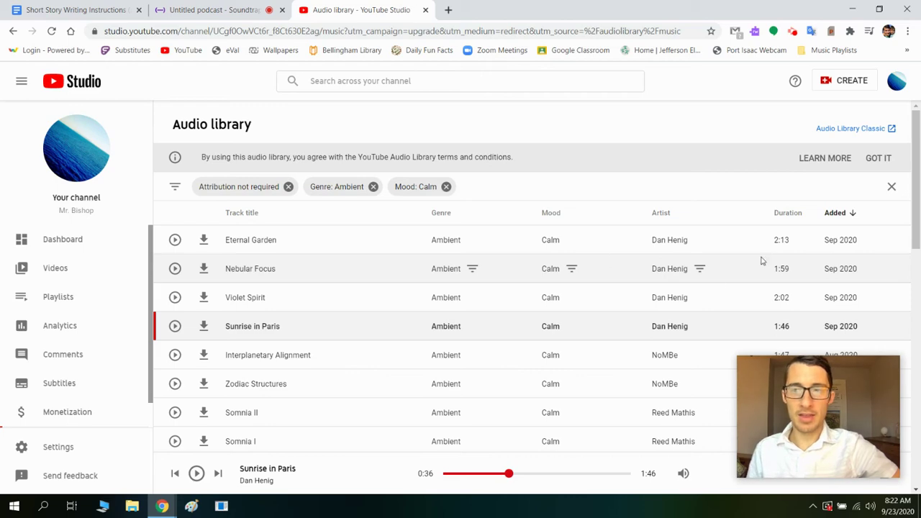
left_click_drag(917, 187, 893, 151)
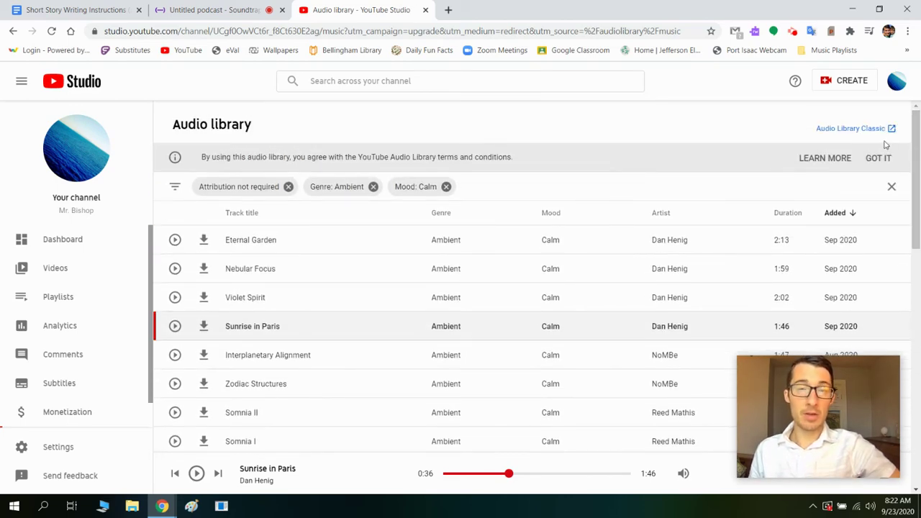
left_click(204, 327)
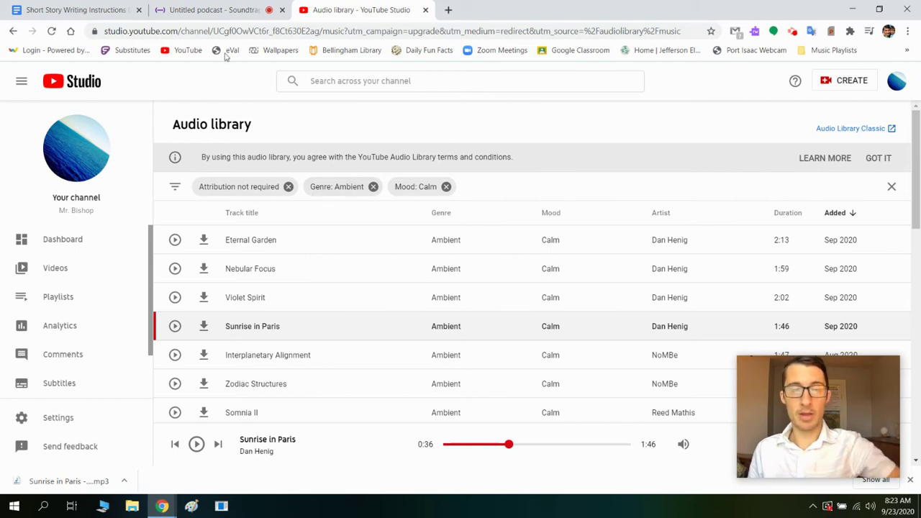
Switch to the Soundtrap podcast and replace its title with the narrator's name followed by a hyphen.
left_click(210, 8)
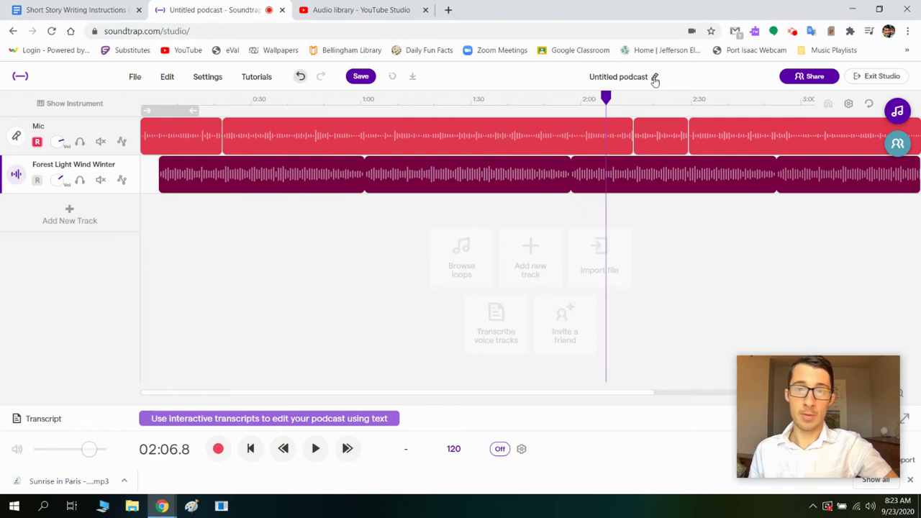
left_click(654, 79)
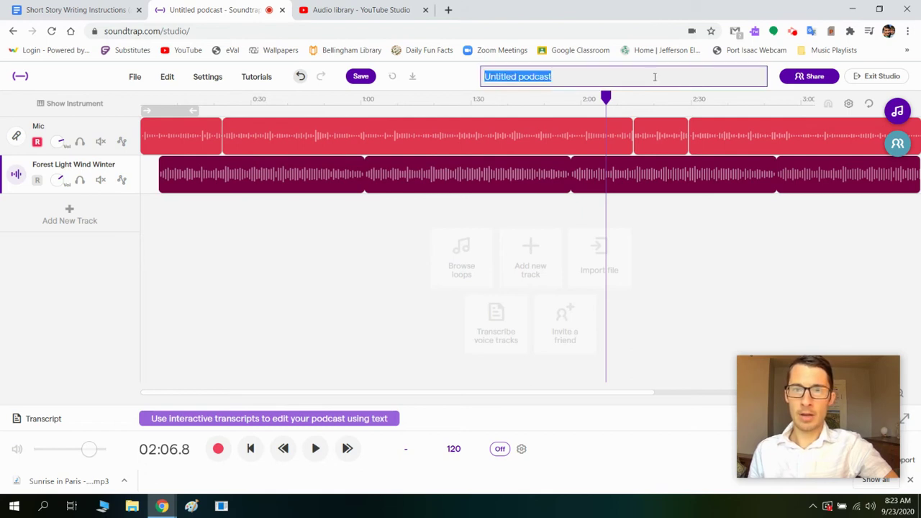
type("Mr. Bishop -")
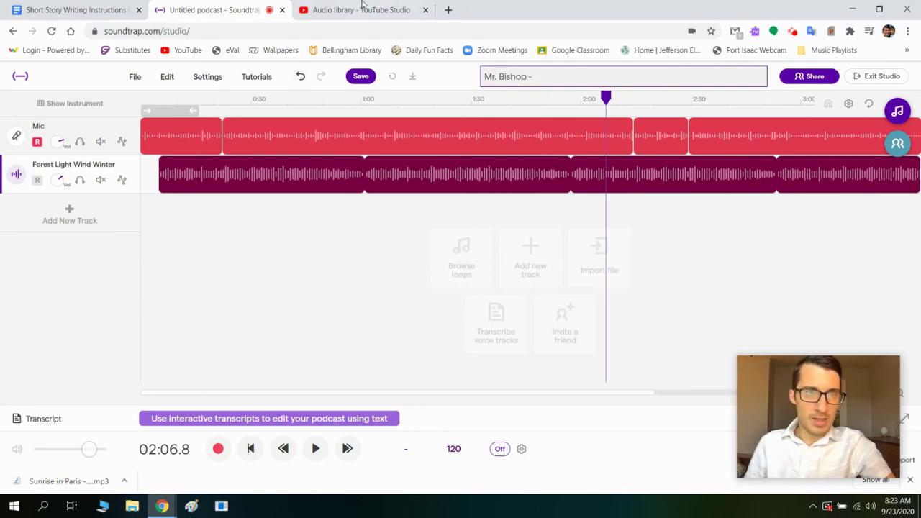
Check the story document for its title, add "Walking with my Thoughts" to the Soundtrap podcast's name, and save the project.
left_click(86, 8)
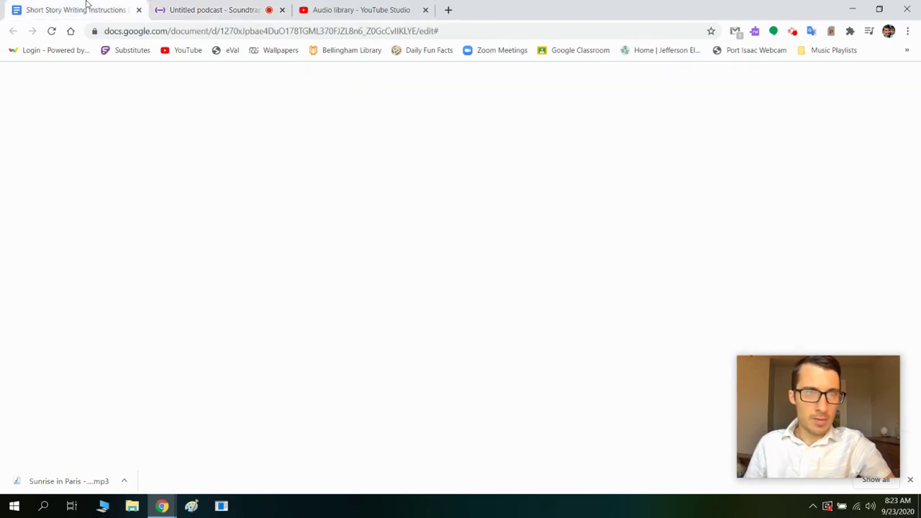
scroll(431, 302, "up", 15)
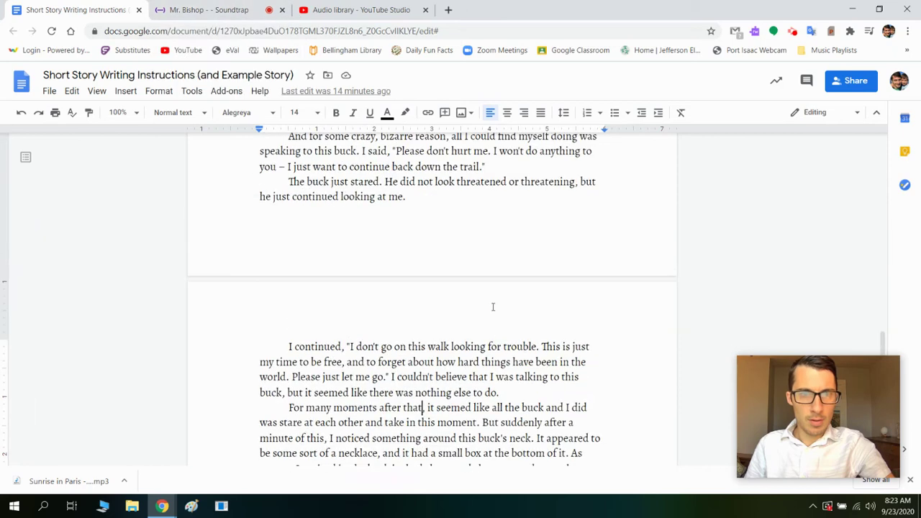
left_click(216, 10)
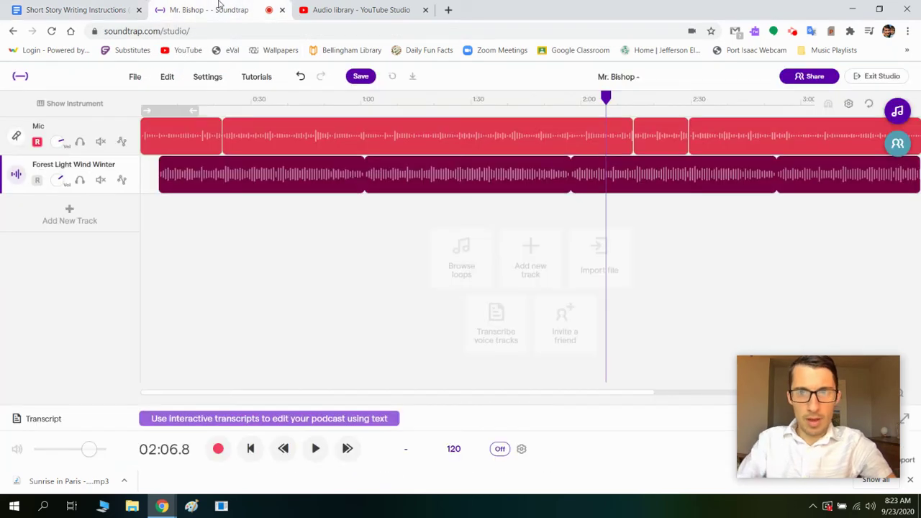
left_click(647, 78)
left_click(654, 79)
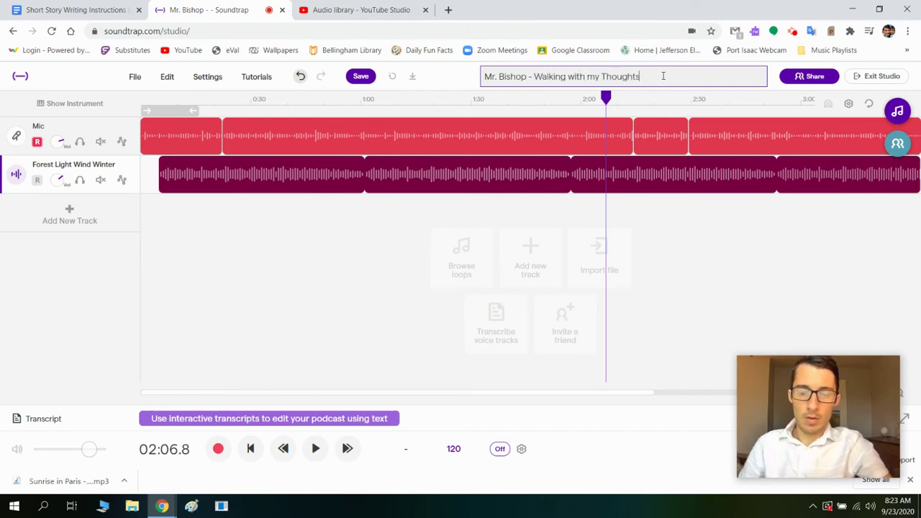
key("Return")
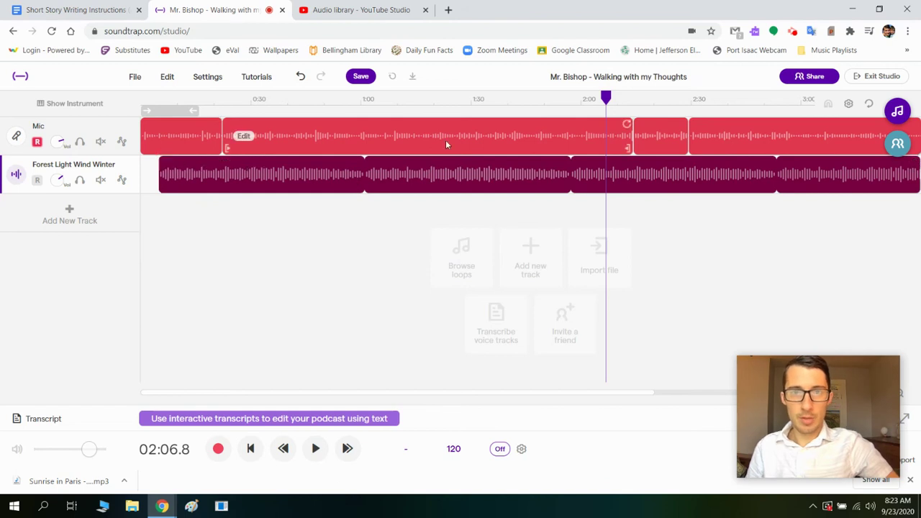
left_click(361, 76)
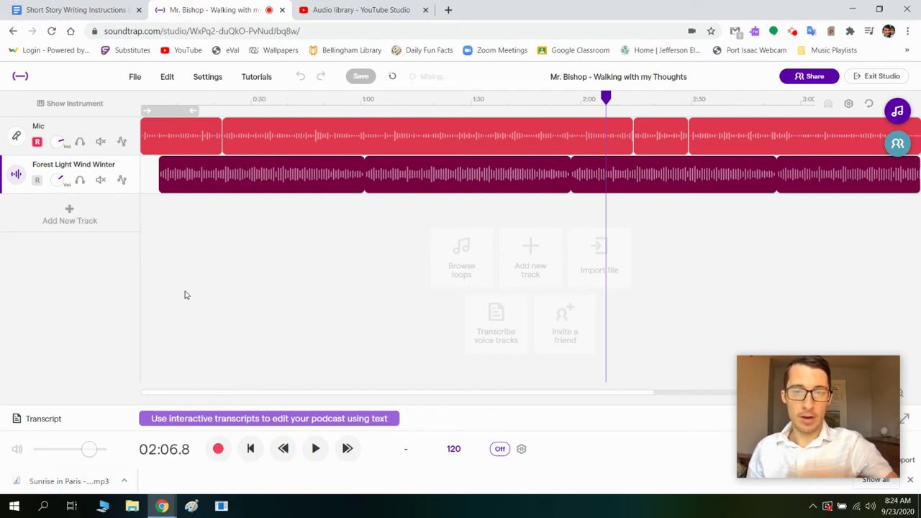
Import the Sunrise in Paris MP3 from the Downloads folder as a new track.
left_click_drag(51, 480, 144, 219)
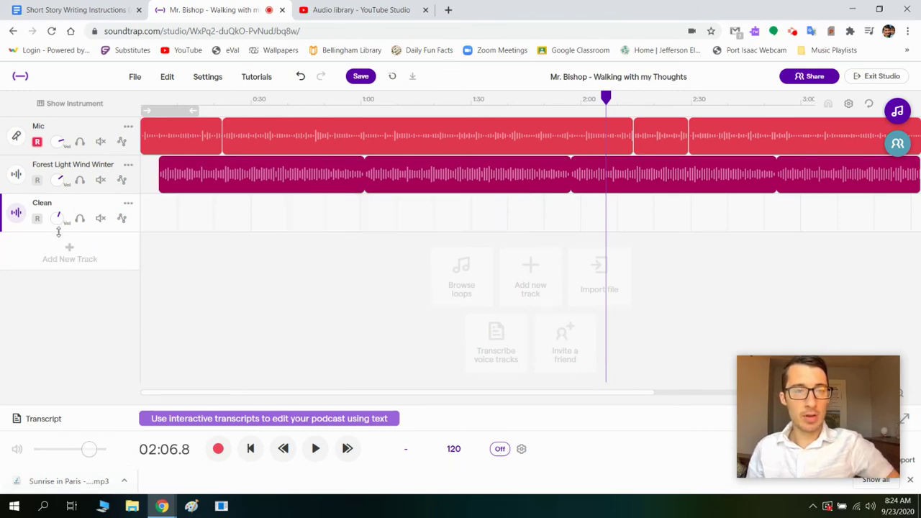
left_click(70, 253)
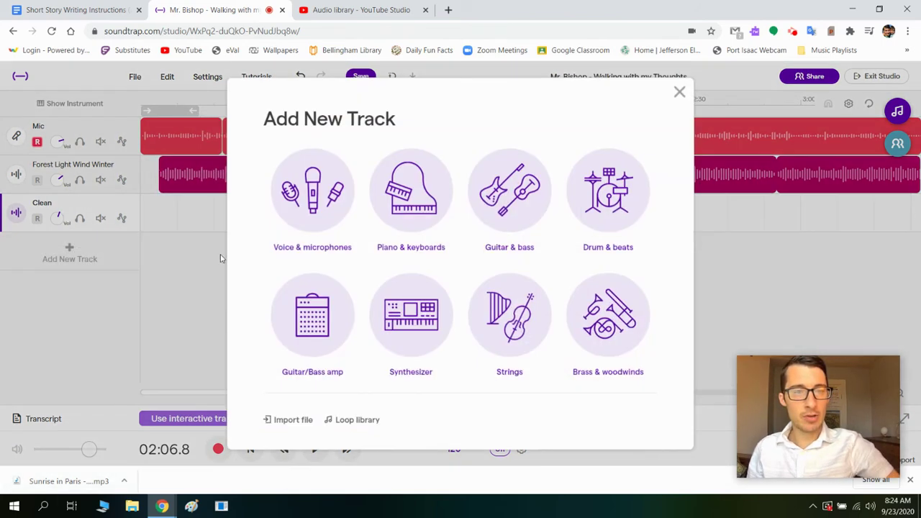
left_click(291, 424)
left_click(386, 273)
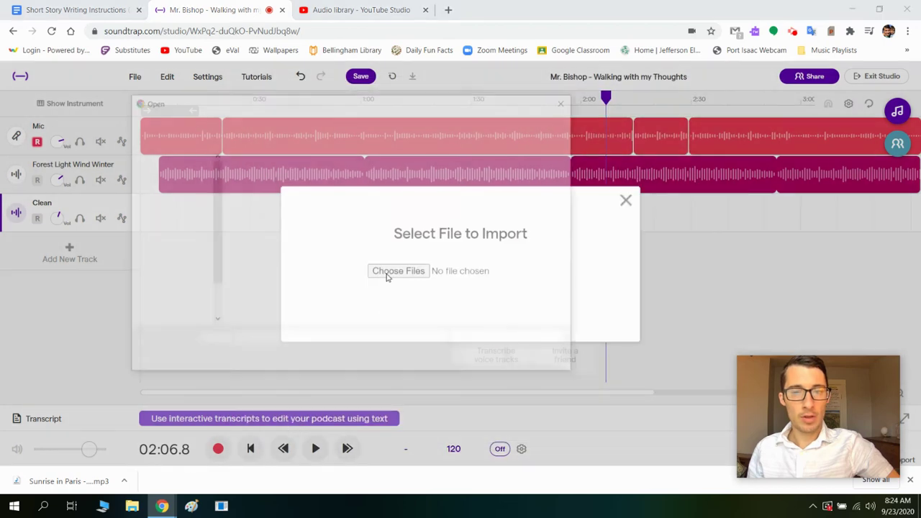
scroll(176, 215, "up", 2)
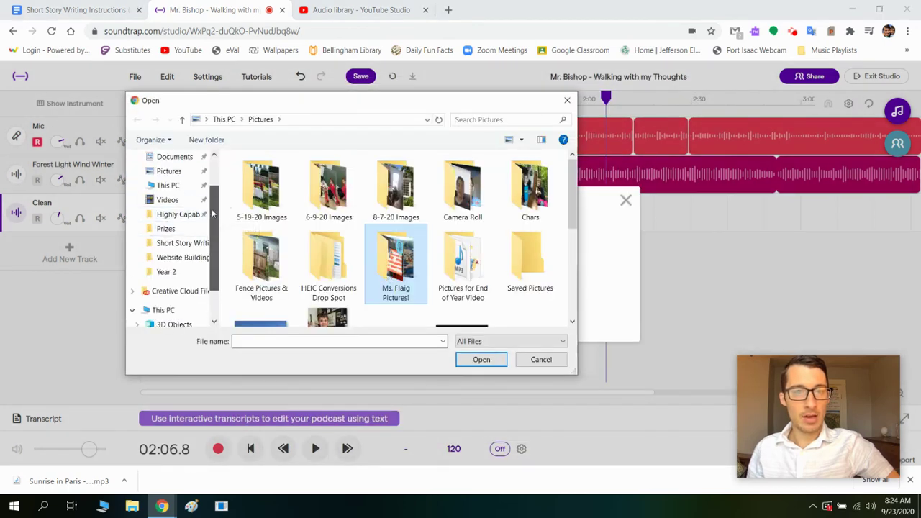
left_click(184, 201)
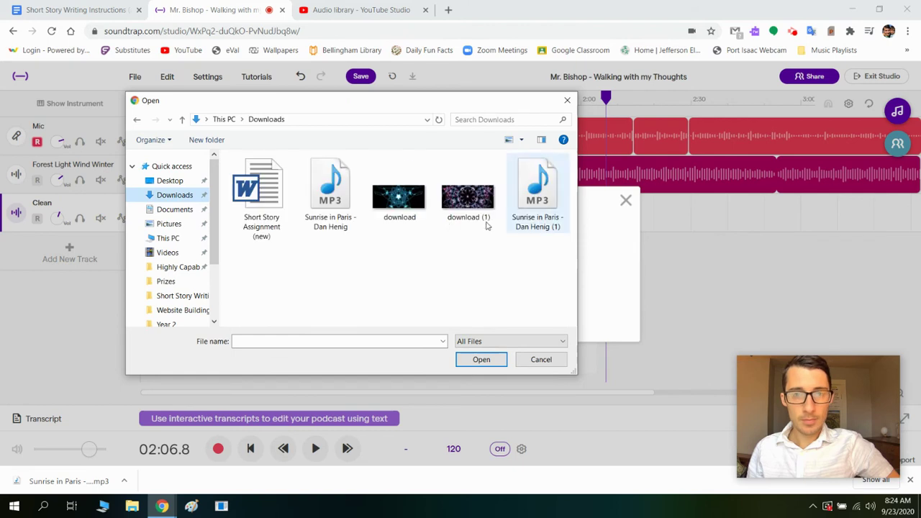
double_click(325, 187)
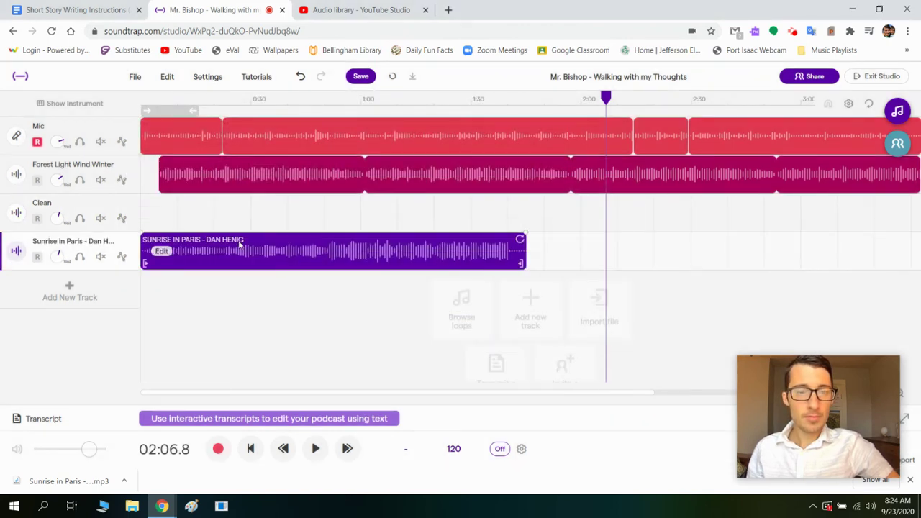
Move the Sunrise in Paris clip to start at about 0:09 and lower its track volume.
left_click_drag(227, 246, 260, 249)
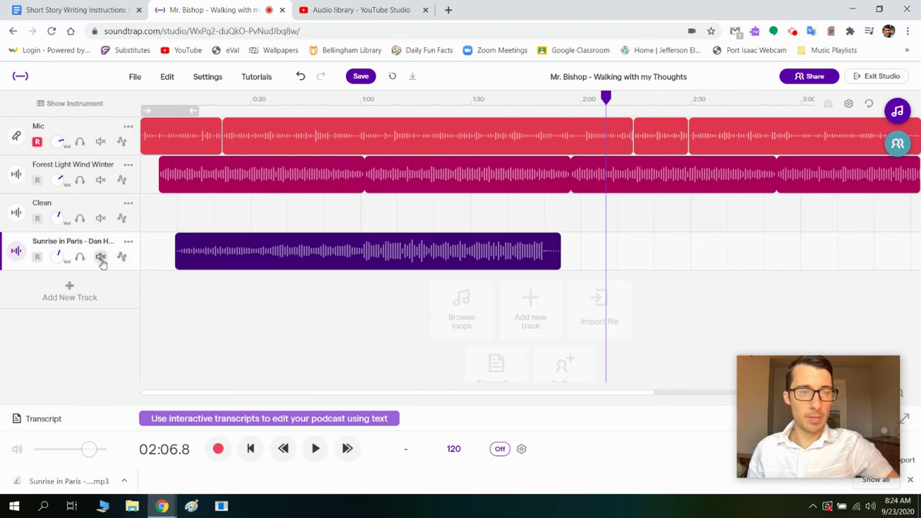
left_click_drag(61, 257, 56, 264)
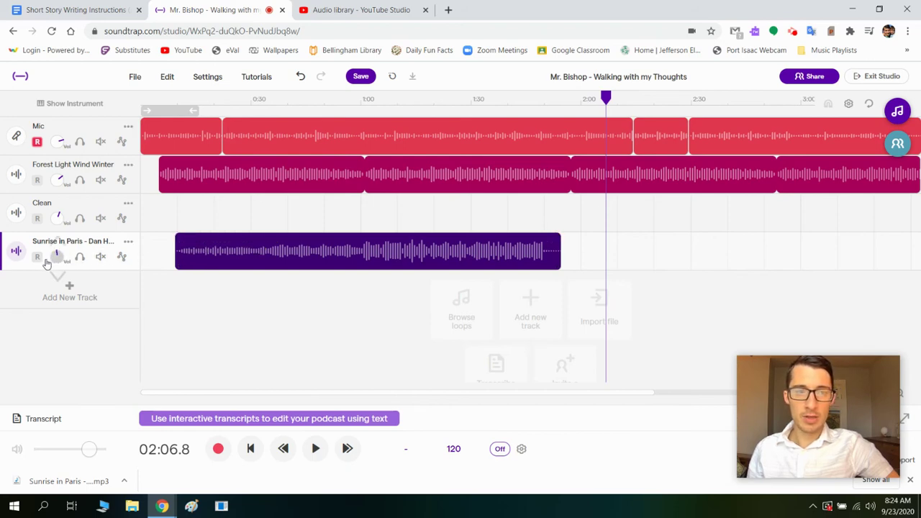
Play the narration with the wind and music from the beginning of the timeline.
left_click(281, 448)
left_click(315, 448)
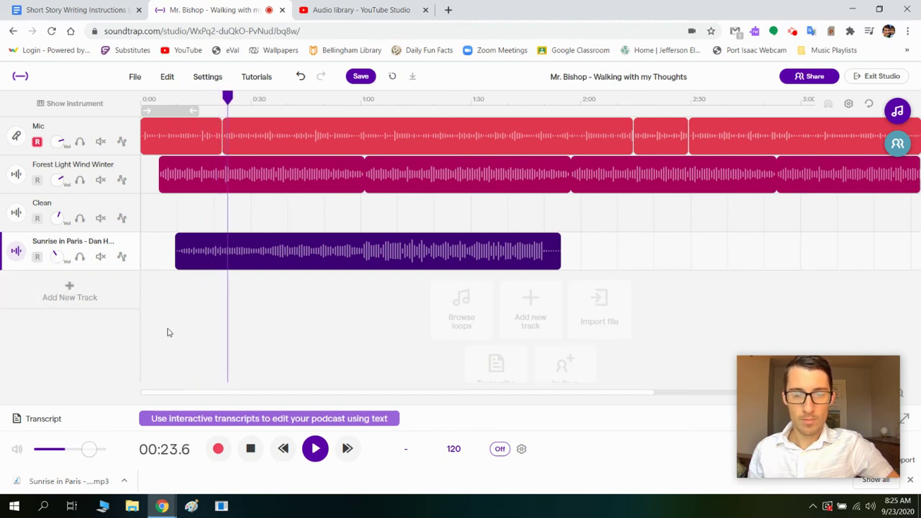
Adjust the Sunrise in Paris track's volume while playing the mix, ending with the music quiet beneath the narration.
left_click_drag(56, 266, 55, 282)
left_click(250, 449)
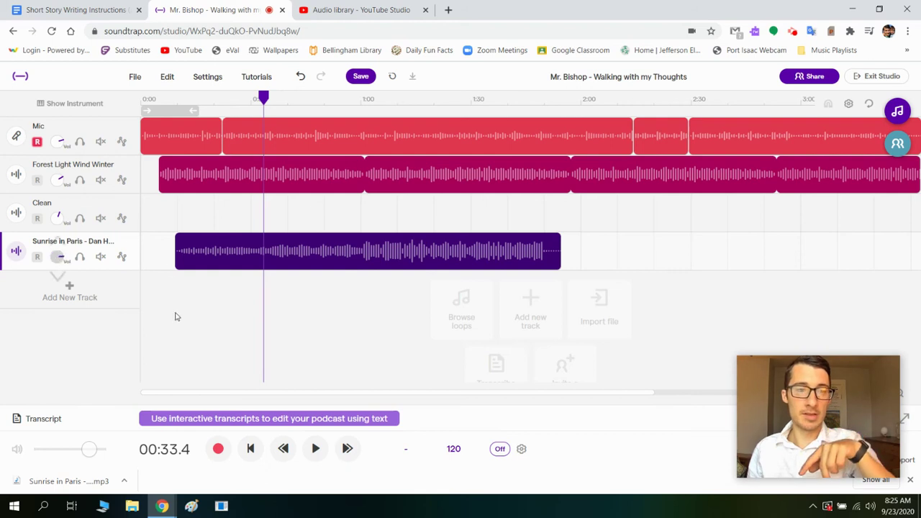
left_click(315, 449)
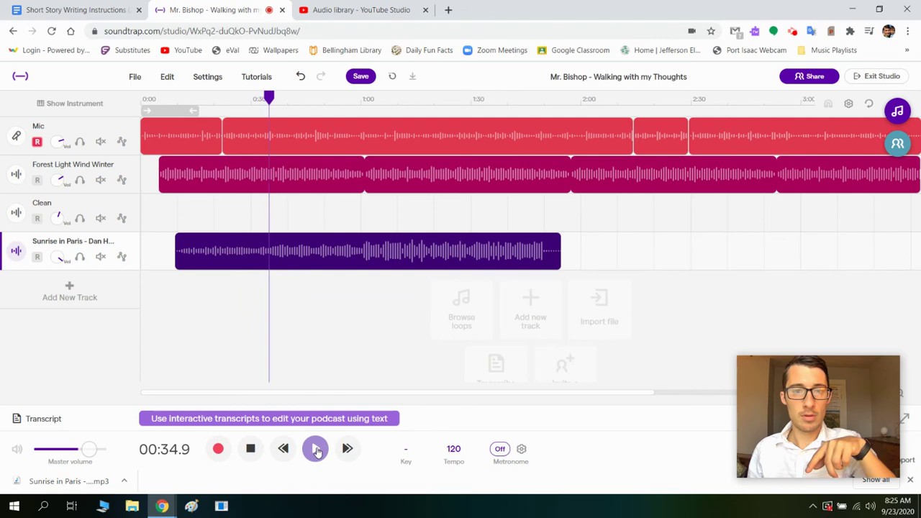
left_click(251, 450)
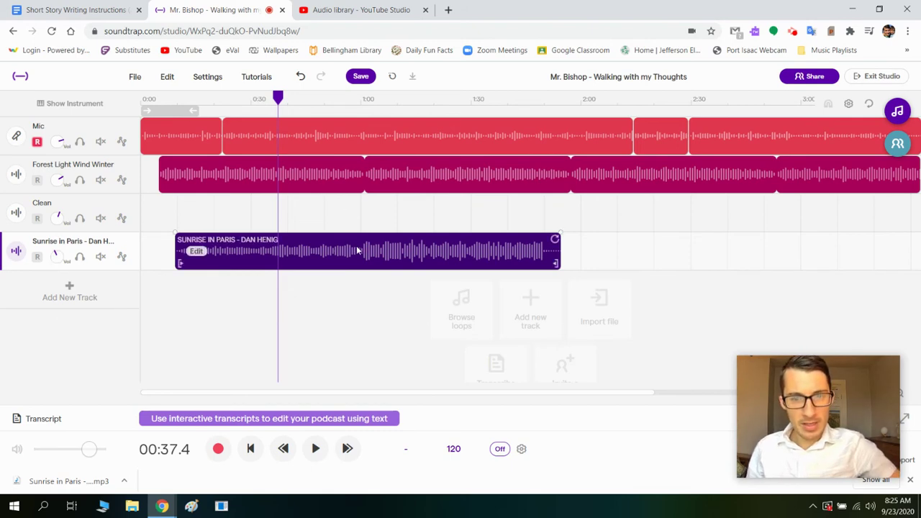
Play the Sunrise in Paris track soloed from about 1:00 where the music gets louder, and turn its solo off again.
left_click(362, 100)
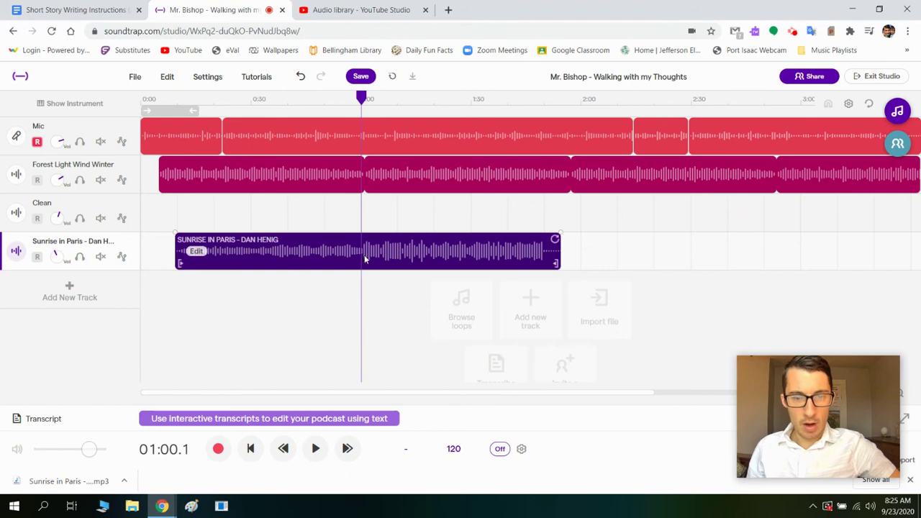
left_click(79, 256)
left_click(315, 448)
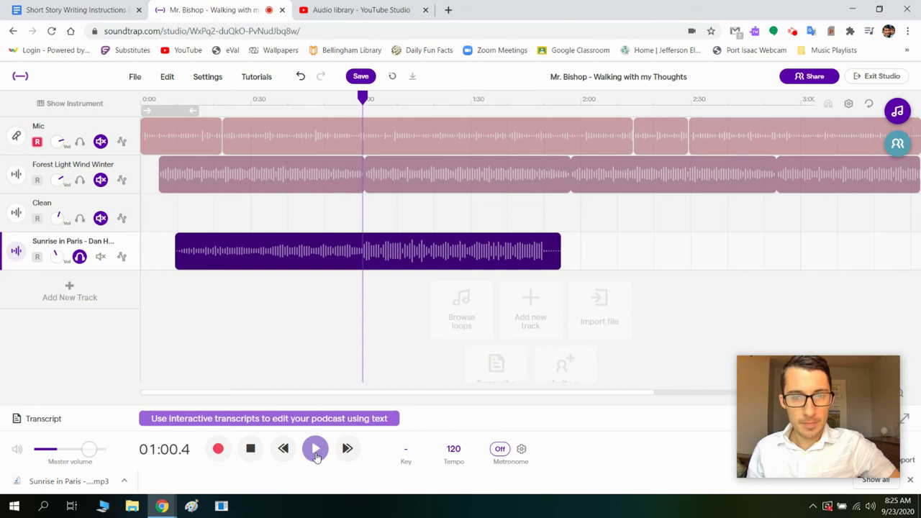
left_click(250, 450)
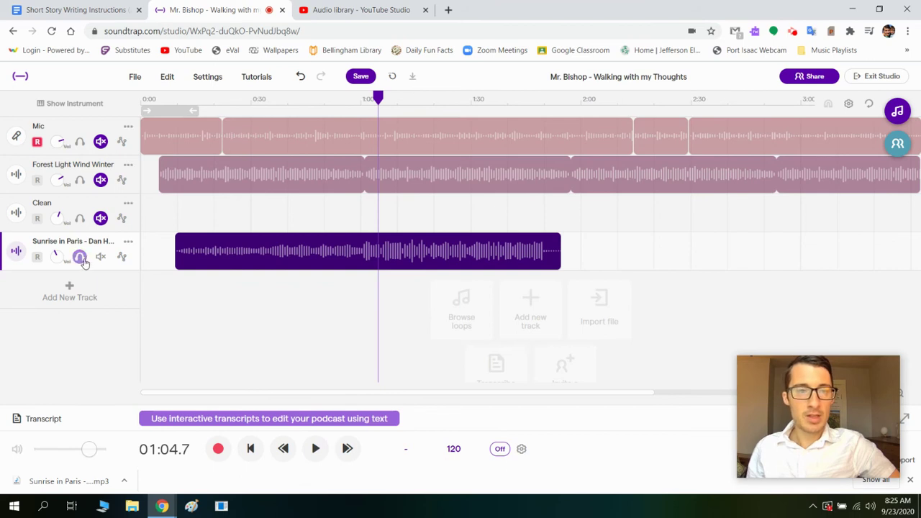
left_click(81, 259)
Split the Sunrise in Paris clip at about 1:00, where the louder section of the music begins.
mouse_move(375, 105)
left_mouse_down()
mouse_move(374, 95)
mouse_move(364, 98)
left_mouse_up()
mouse_move(367, 242)
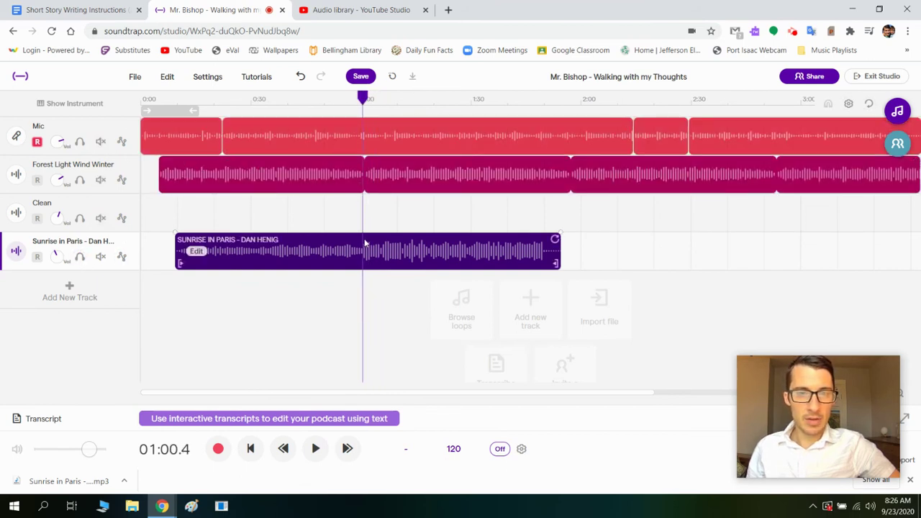
left_click(168, 78)
left_click(203, 157)
Add a new voice and microphone track and move the louder second half of Sunrise in Paris onto it.
mouse_move(416, 248)
left_click_drag(397, 246, 397, 293)
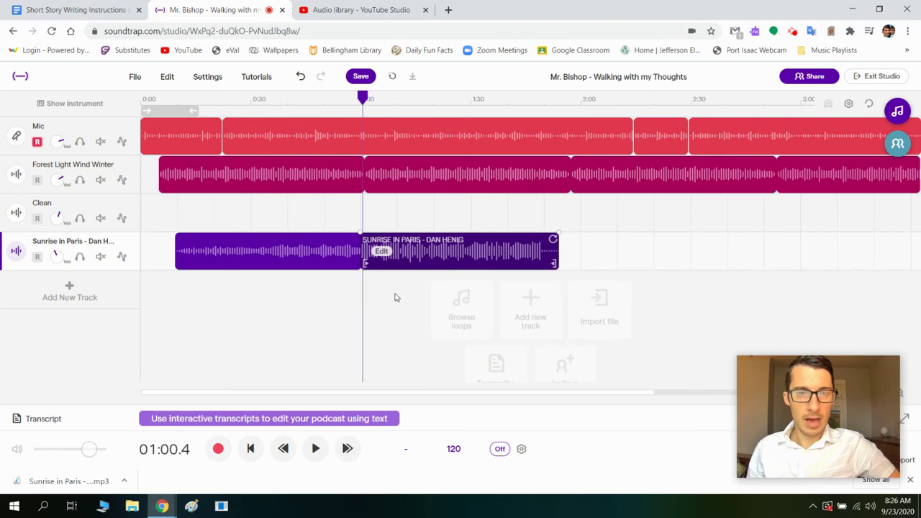
left_click(66, 294)
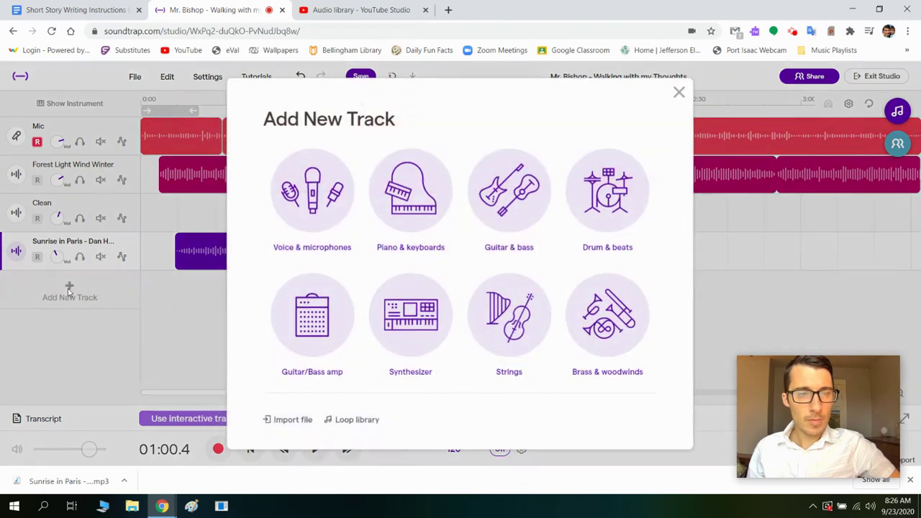
left_click(313, 209)
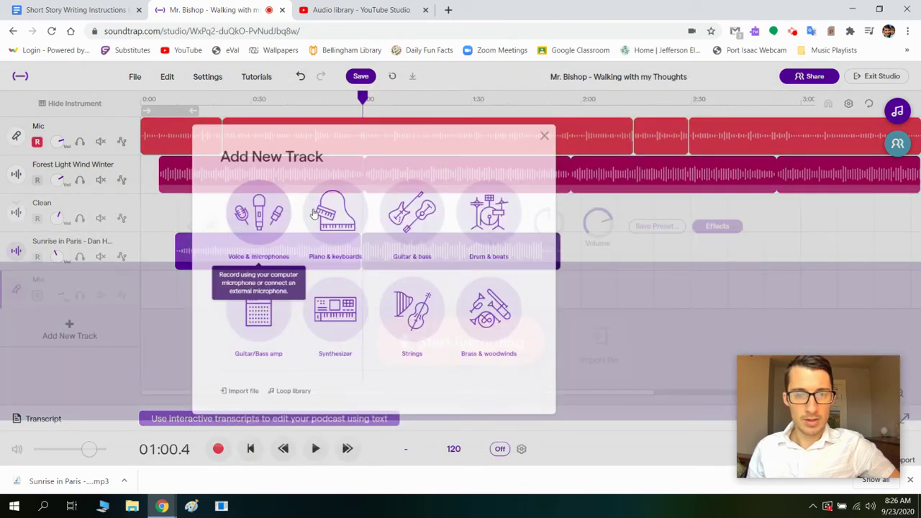
left_click(16, 160)
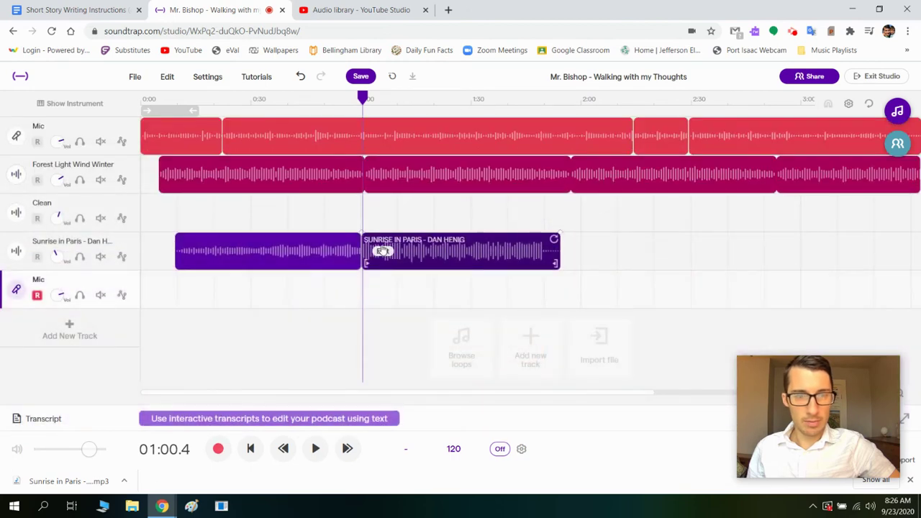
left_click_drag(407, 242, 407, 299)
Lower the new Mic track's volume and play the transition between the two music clips from about 0:59.
left_click_drag(366, 102, 360, 101)
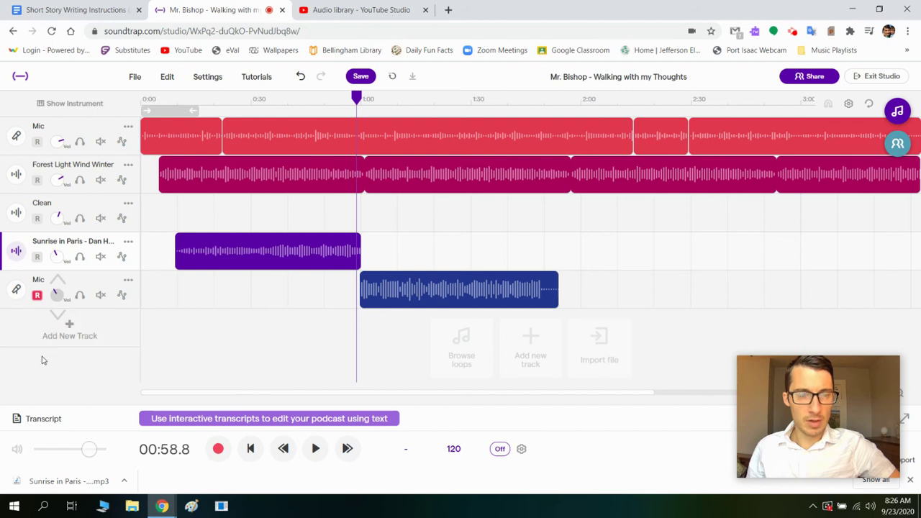
key("space")
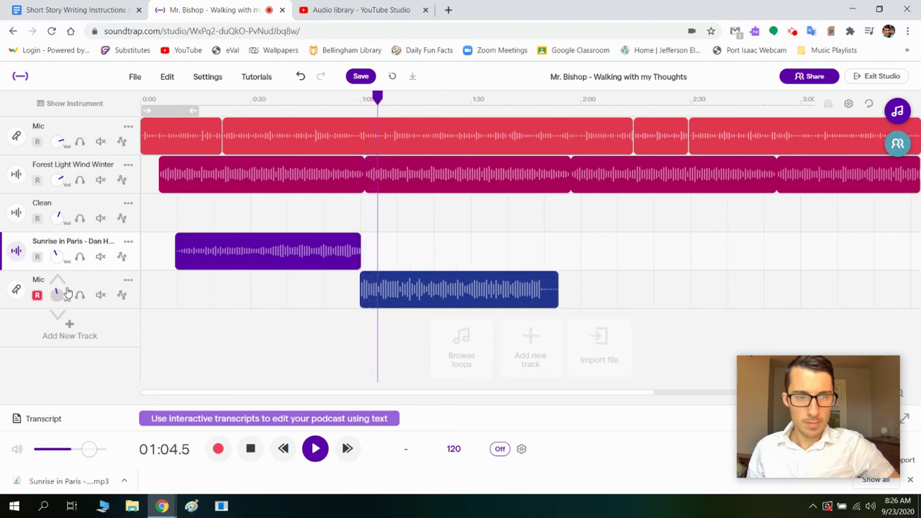
left_click(252, 452)
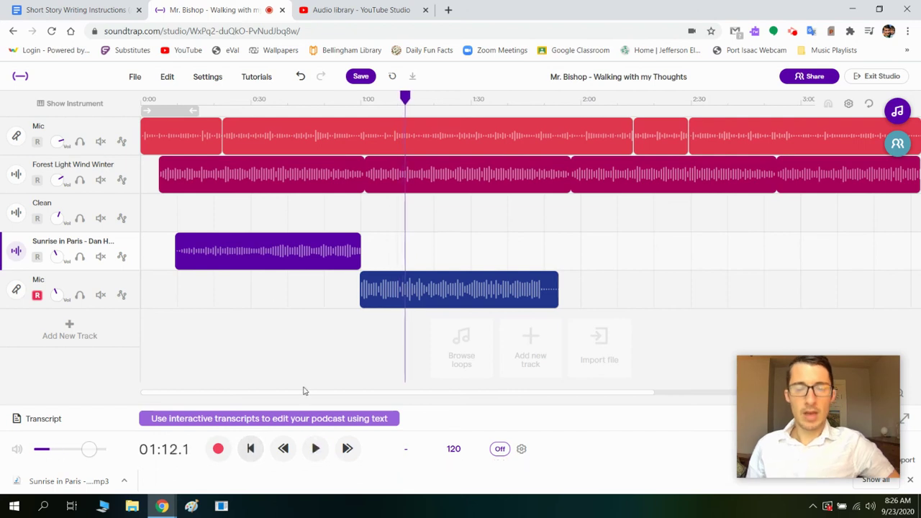
Play the end of the second Sunrise in Paris clip from about 1:46 until after the music stops.
left_click_drag(501, 389, 613, 387)
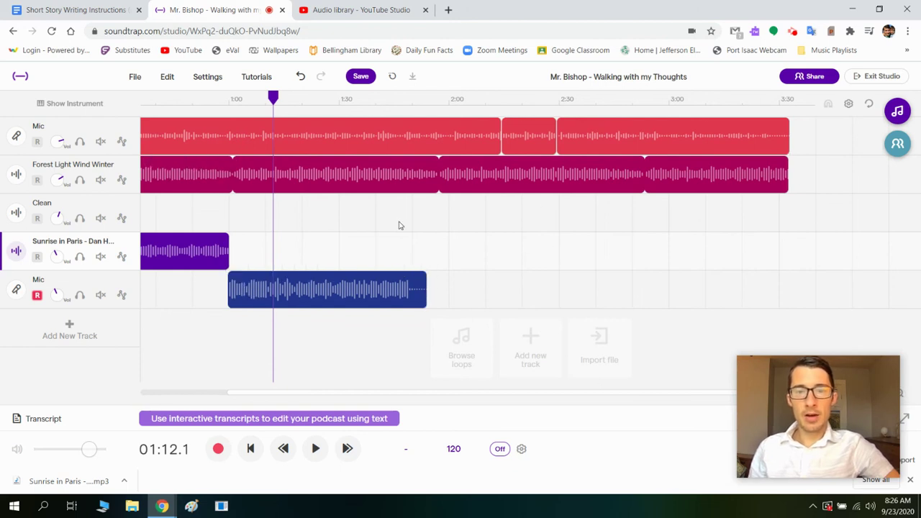
left_click(408, 101)
left_click_drag(408, 102, 400, 105)
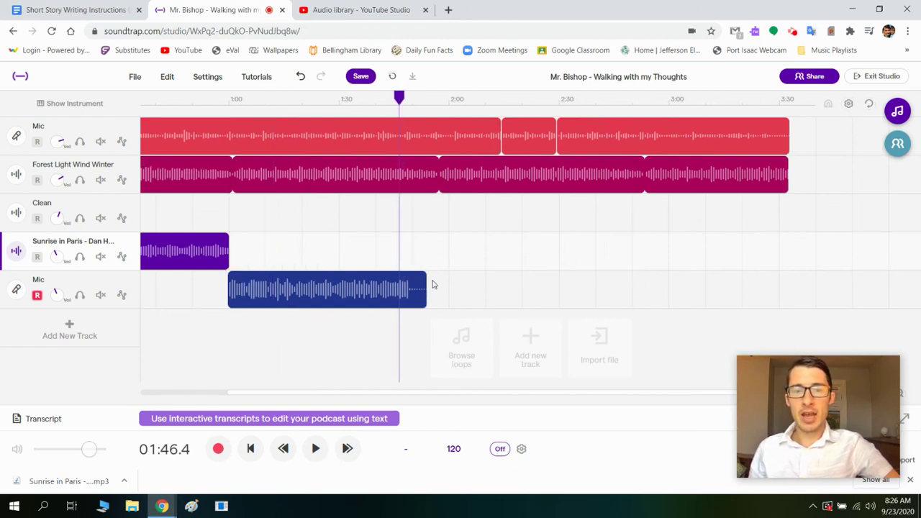
mouse_move(423, 285)
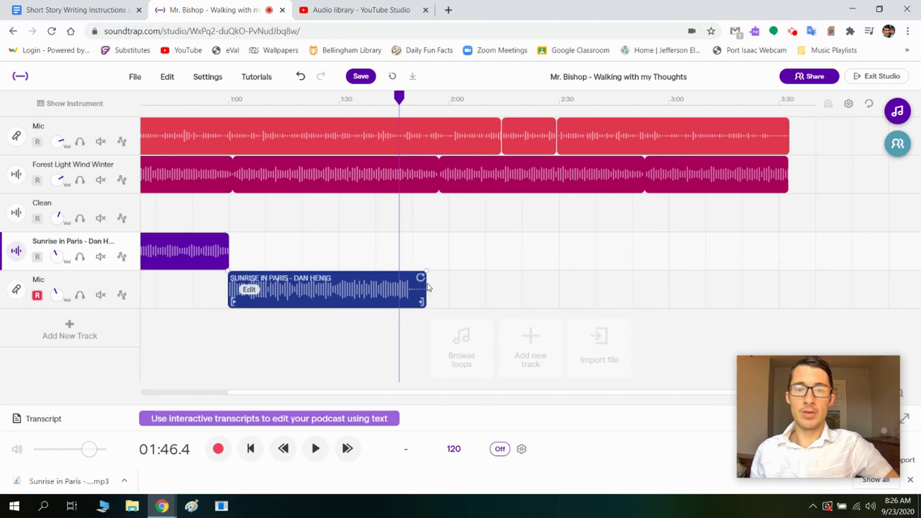
left_click_drag(399, 98, 399, 99)
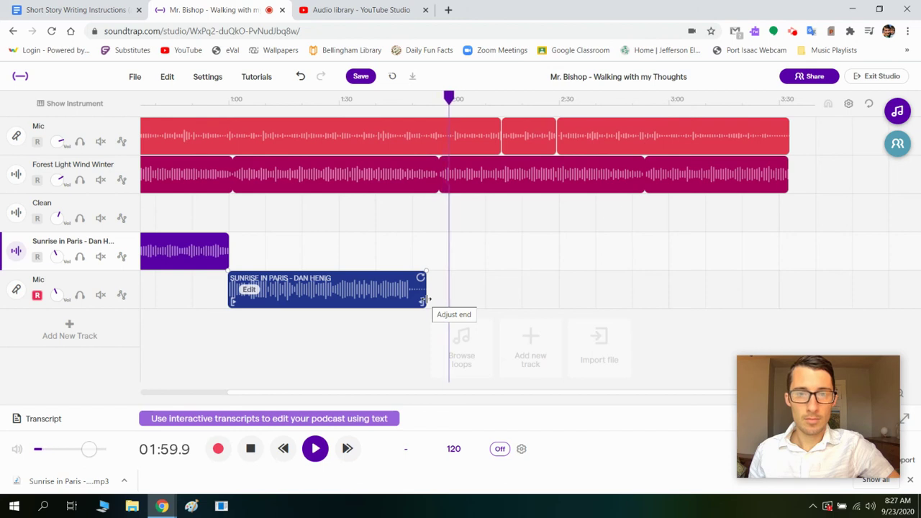
key("space")
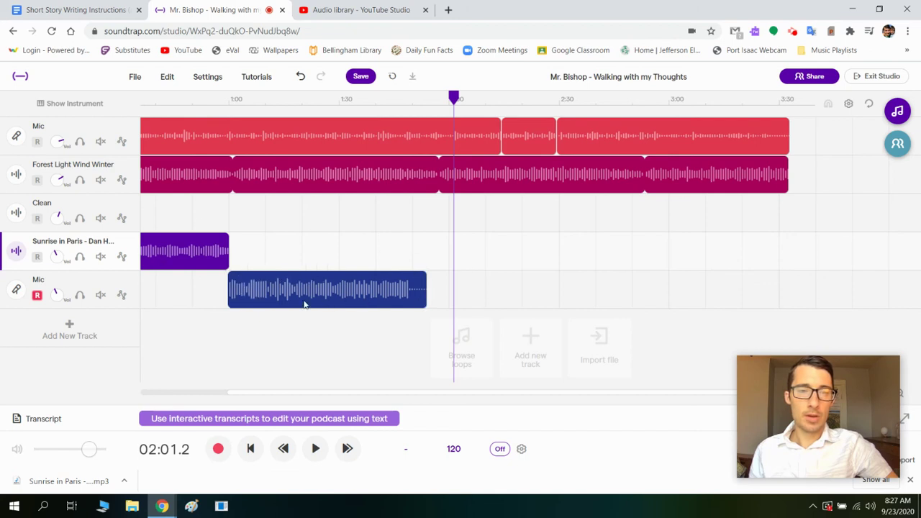
key("space")
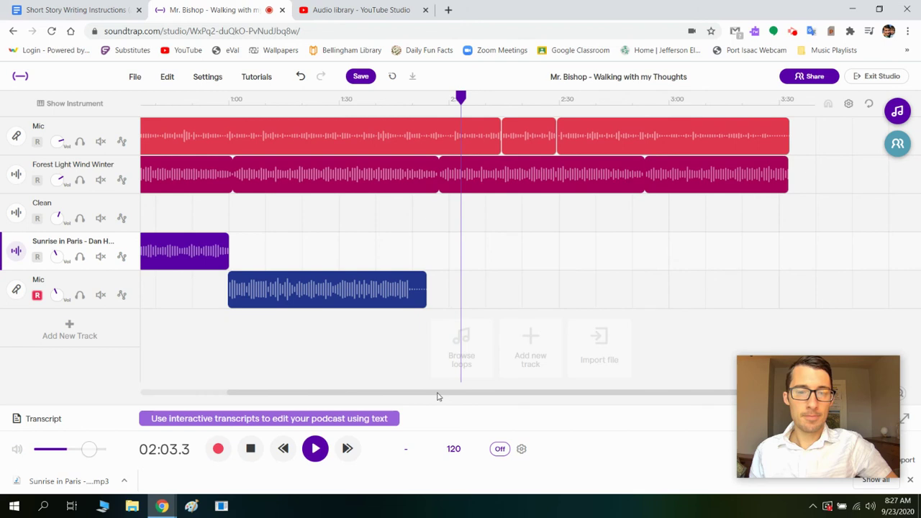
key("space")
Try to copy both Sunrise in Paris clips and paste them at about 1:54 with the lower Mic track selected.
scroll(413, 405, "left", 2)
scroll(413, 405, "left", 3)
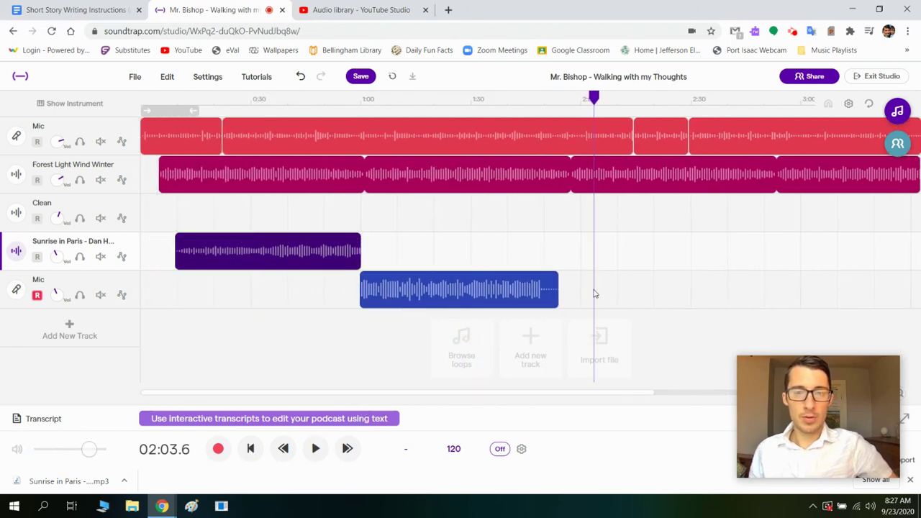
left_click(503, 283)
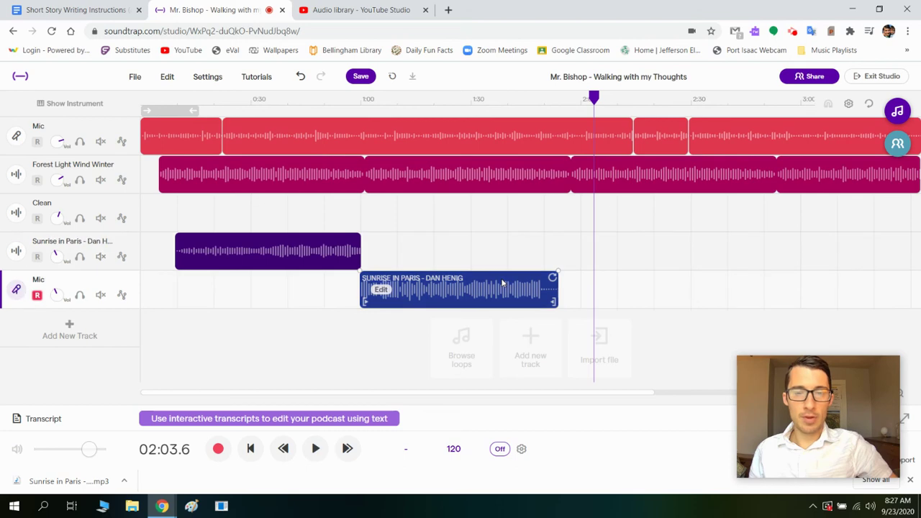
left_click(167, 76)
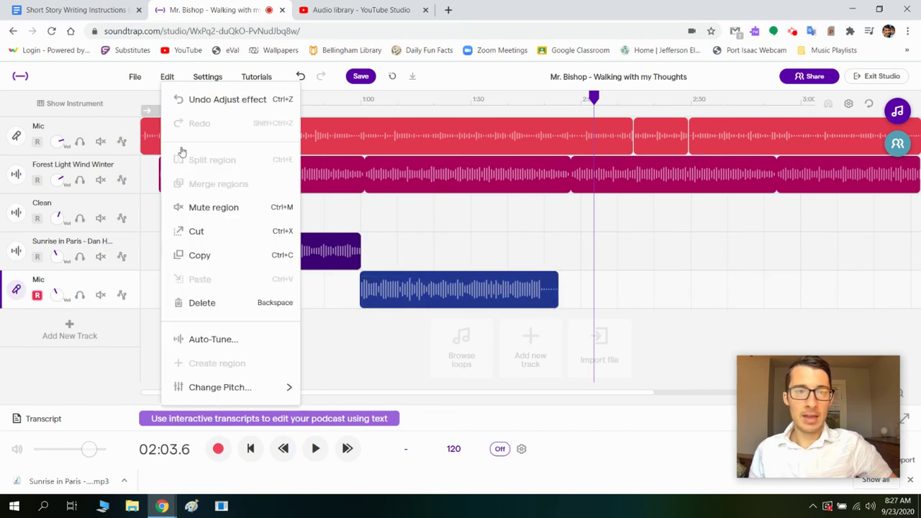
left_click(215, 231)
left_click_drag(594, 101, 560, 106)
left_click(171, 76)
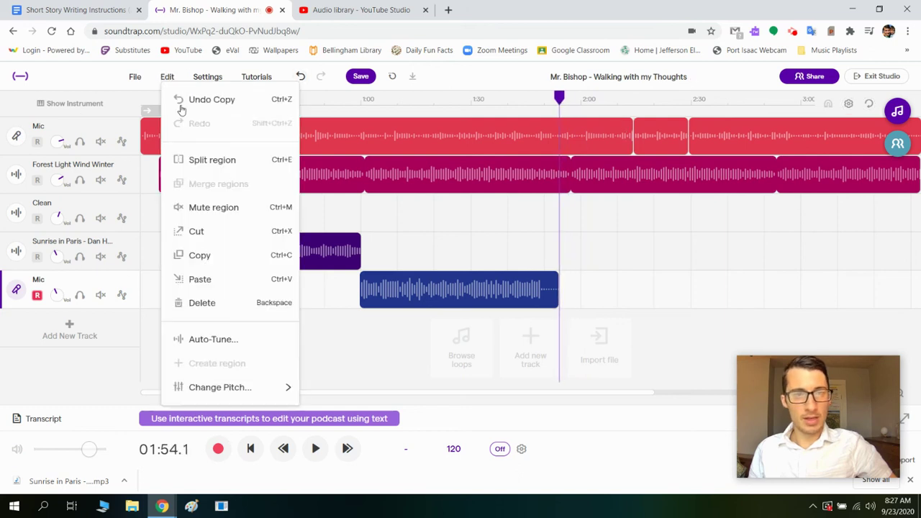
left_click(205, 287)
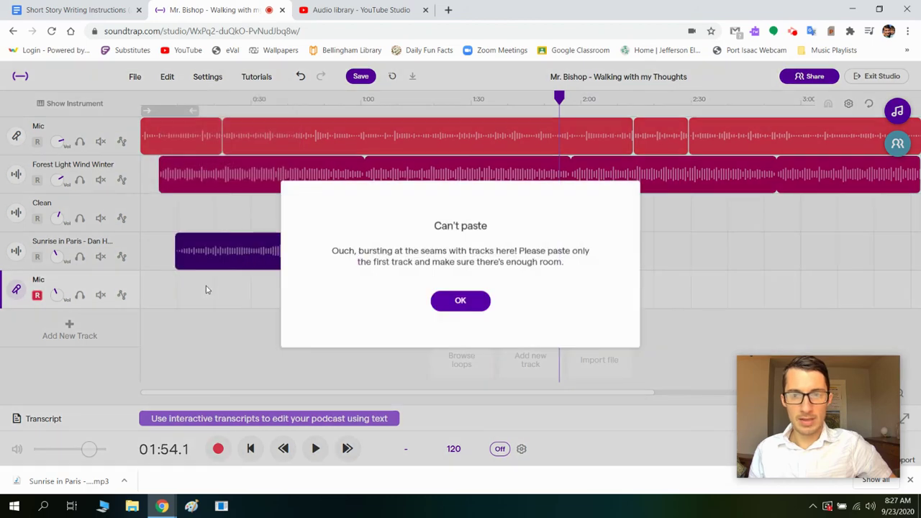
left_click(467, 306)
Copy both Sunrise in Paris clips and paste them at about 1:54, starting from the Sunrise in Paris track.
left_click(282, 242)
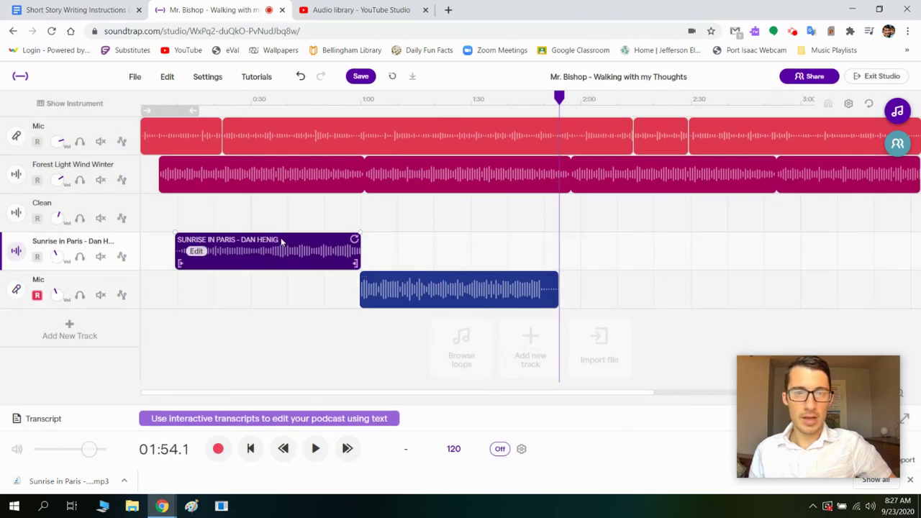
left_click(166, 76)
left_click(201, 254)
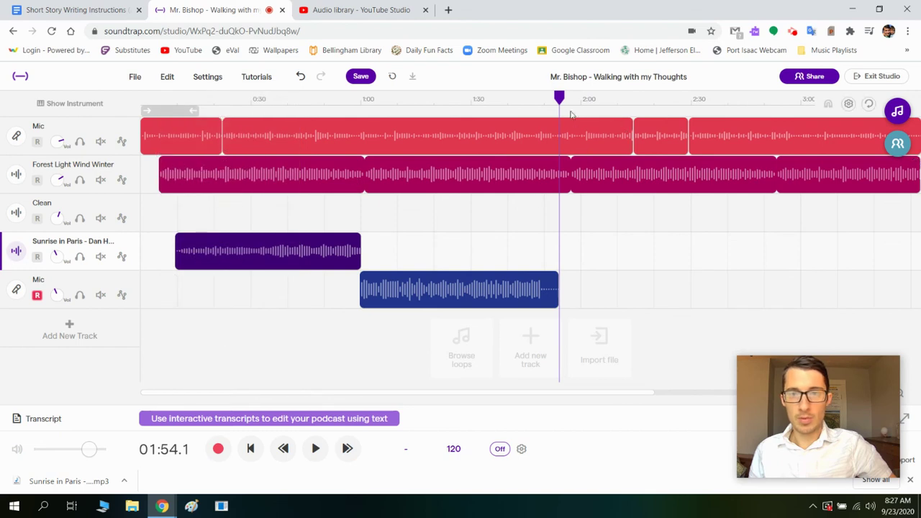
left_click(561, 255)
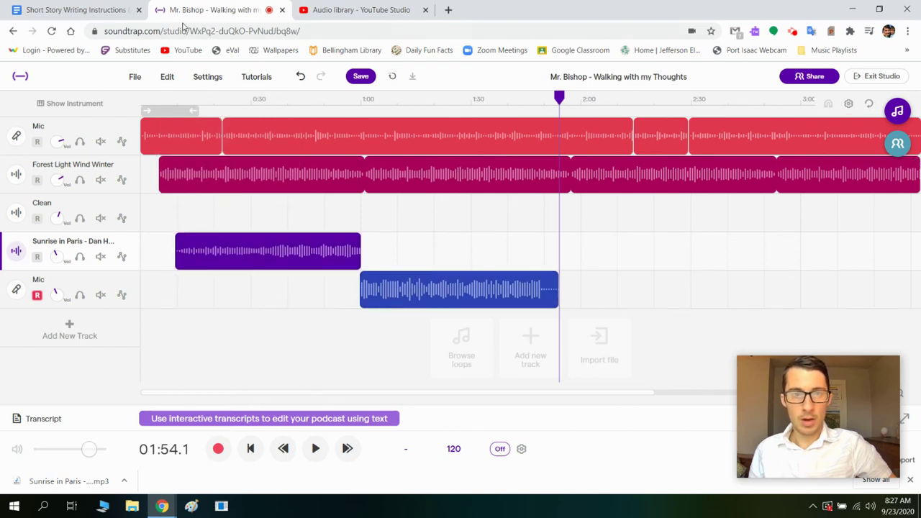
left_click(166, 76)
left_click(211, 280)
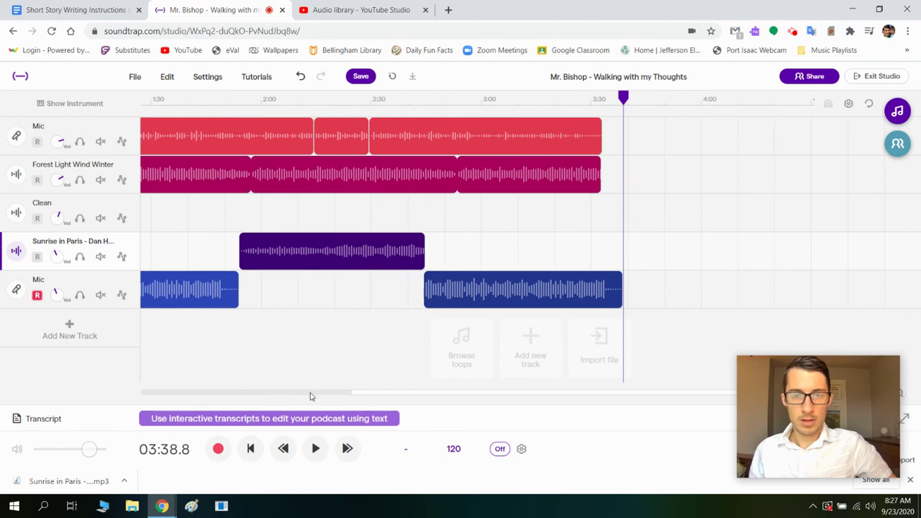
Check the gap between the music repeats and move the pasted first-half clip earlier to start at about 1:50.
left_click_drag(347, 396, 256, 388)
left_click(402, 209)
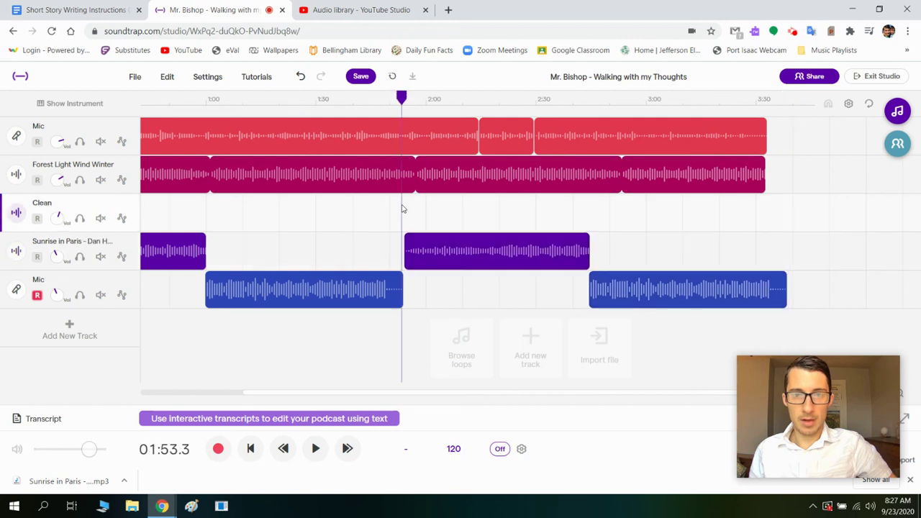
left_click_drag(403, 96, 395, 97)
key("space")
key("space")
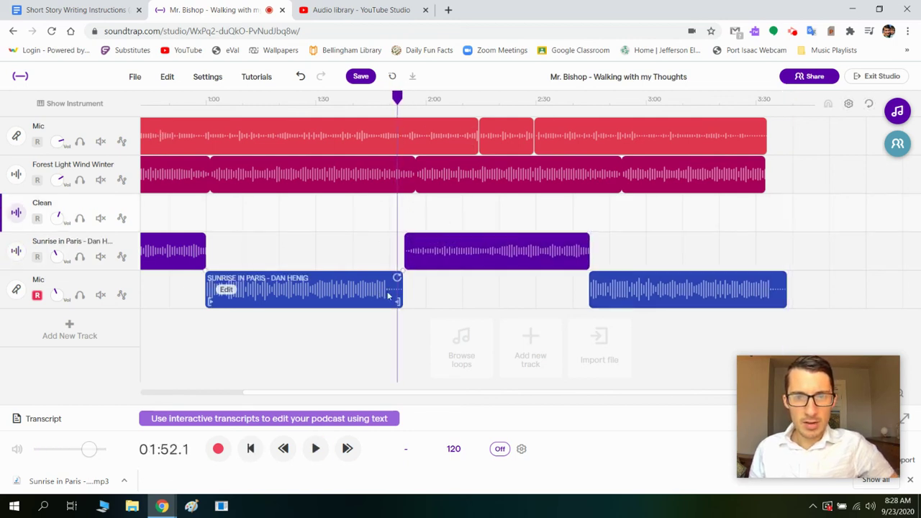
left_click_drag(443, 244, 430, 244)
Play the overlap from about 1:49 and move the pasted second-half music clip earlier to start at about 2:40.
left_click_drag(397, 96, 385, 97)
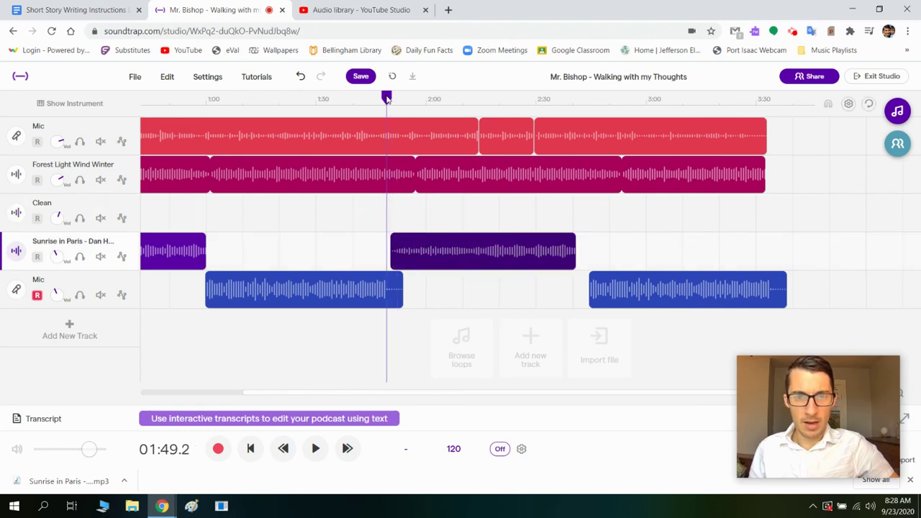
key("space")
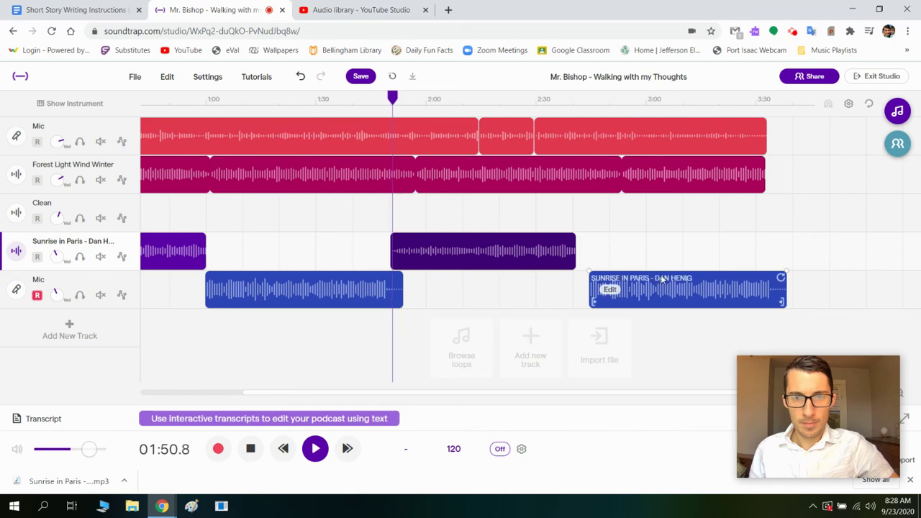
left_click_drag(671, 278, 657, 282)
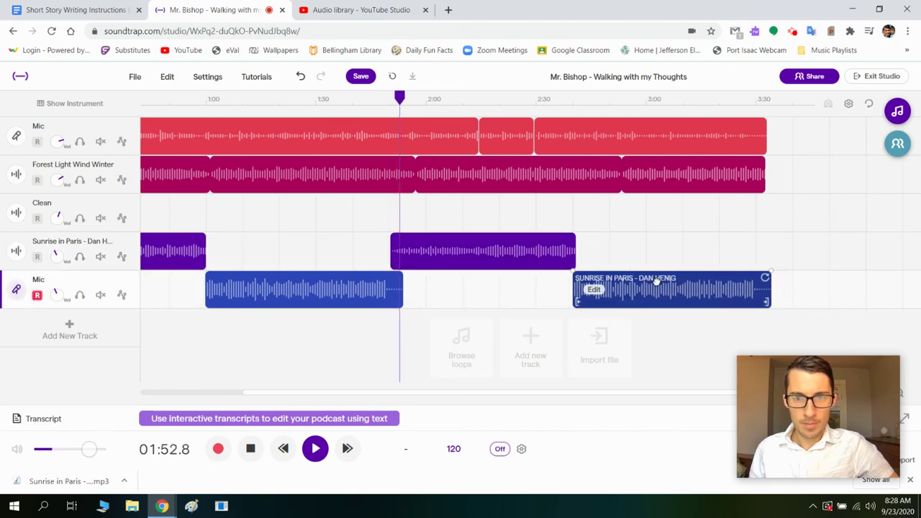
key("space")
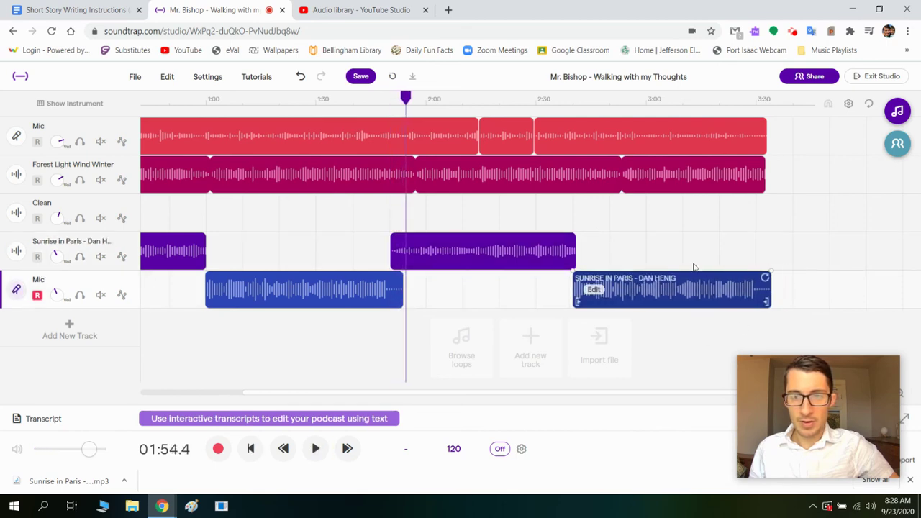
Play the end of the podcast from about 3:20 to check how the last music clip finishes with the narration.
left_click(720, 100)
key("space")
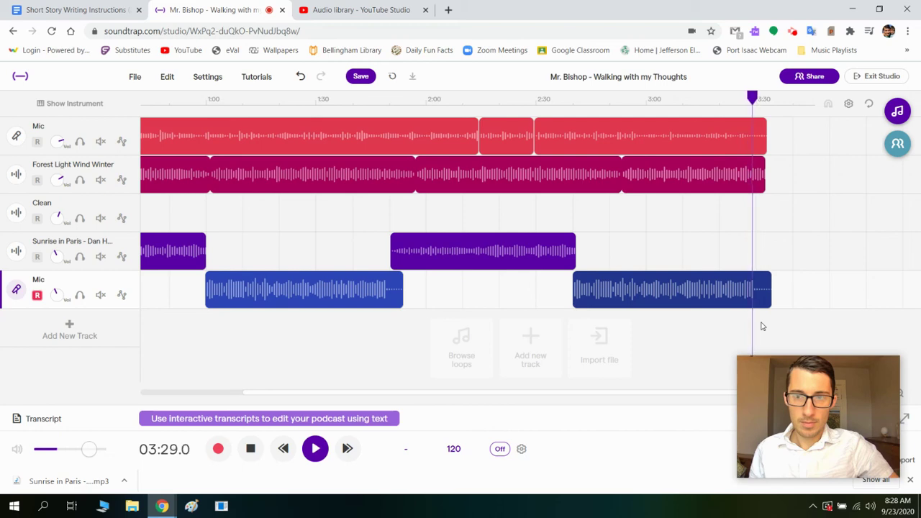
key("space")
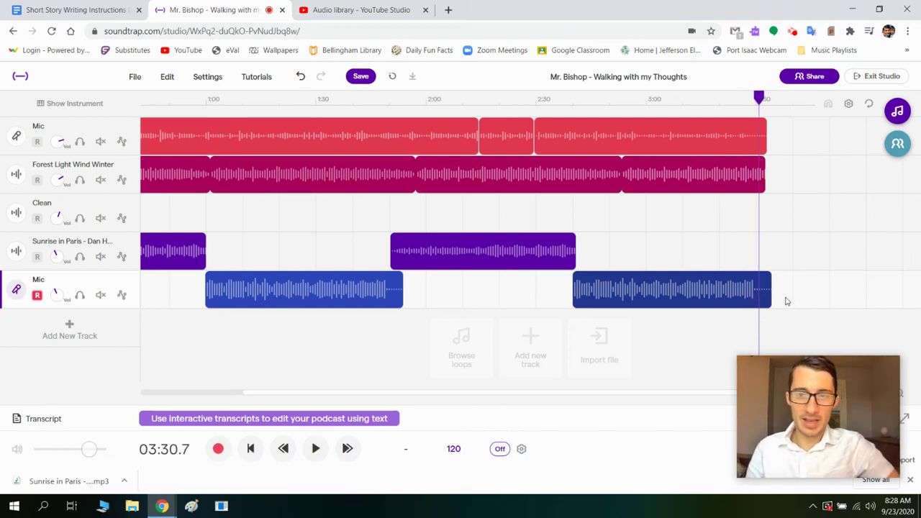
mouse_move(761, 277)
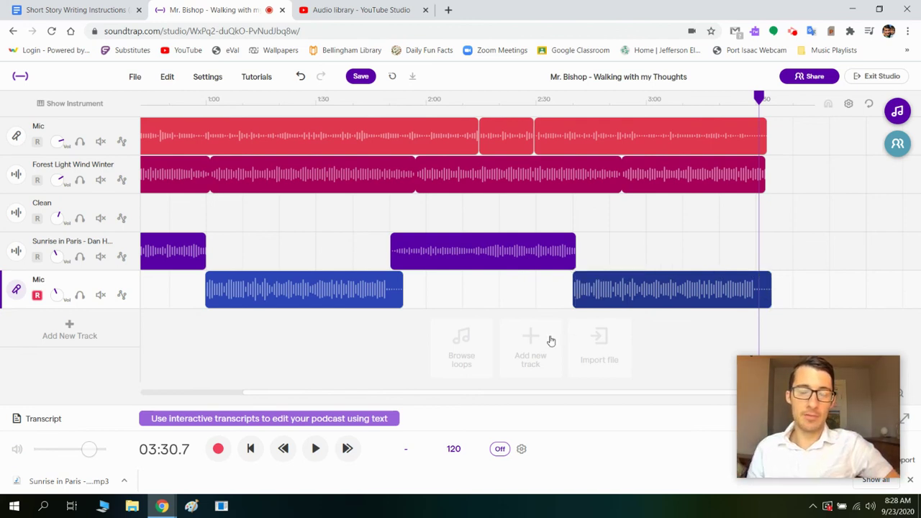
Return the playhead to the start of the timeline and save the project.
scroll(448, 394, "left", 2)
scroll(277, 376, "left", 5)
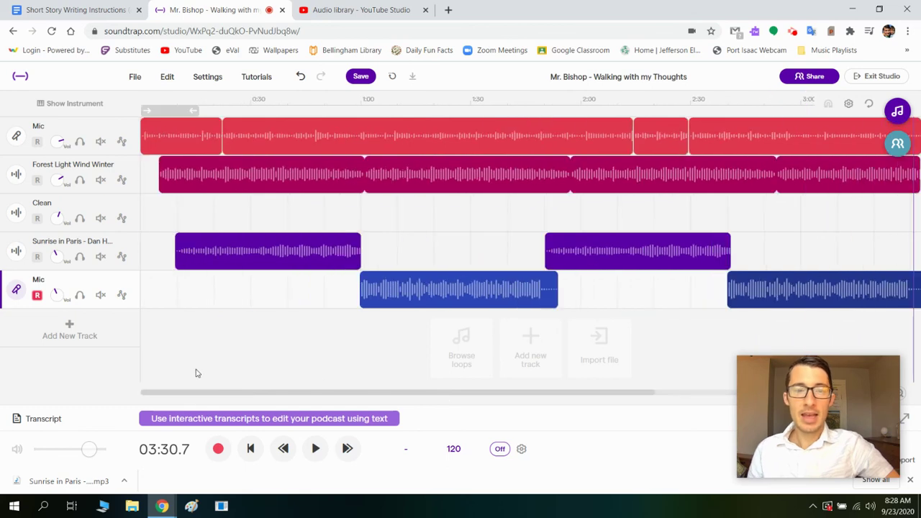
left_click(143, 100)
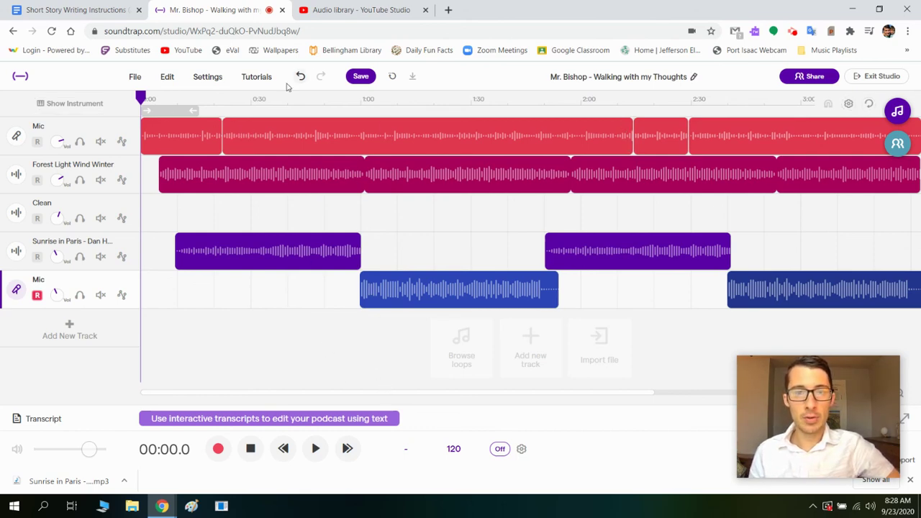
left_click(361, 77)
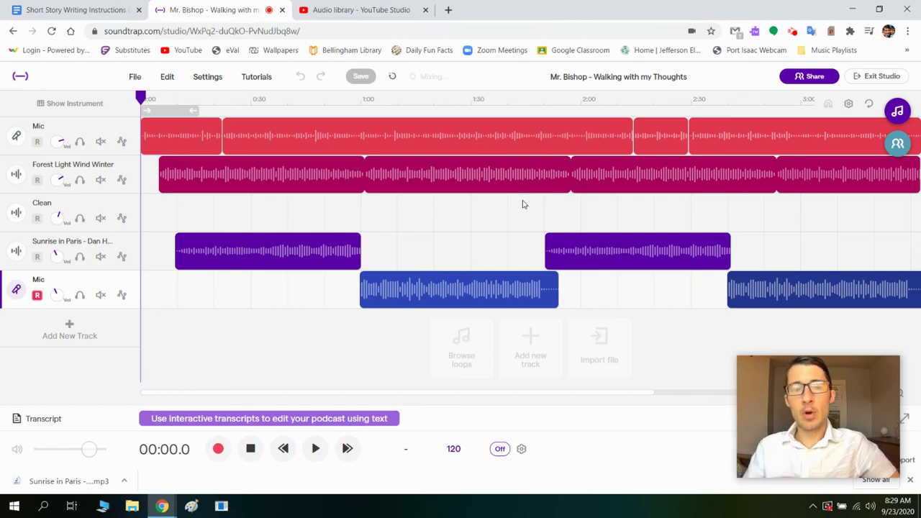
Try to export the saved project.
left_click(139, 84)
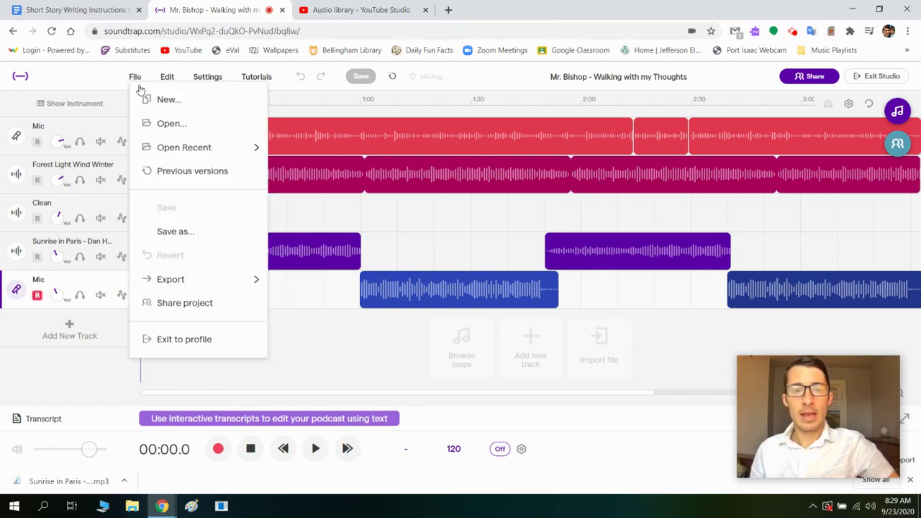
mouse_move(187, 292)
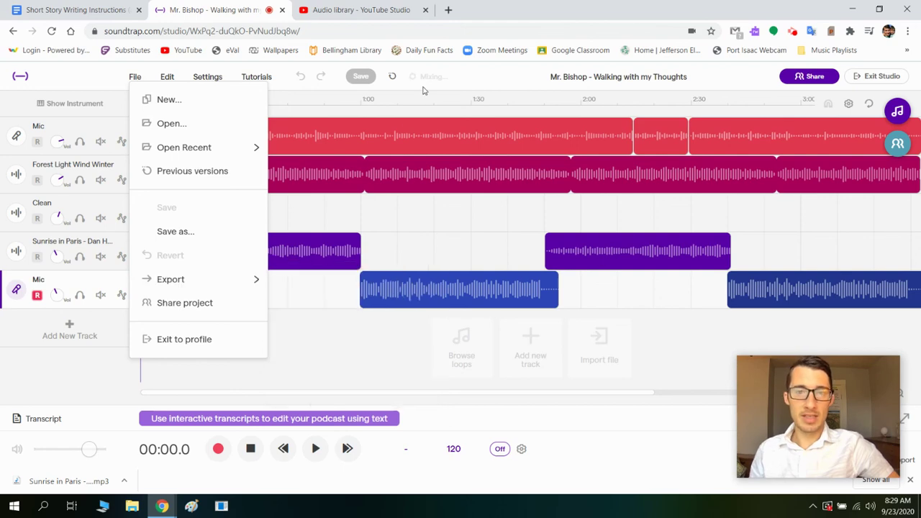
left_click(298, 285)
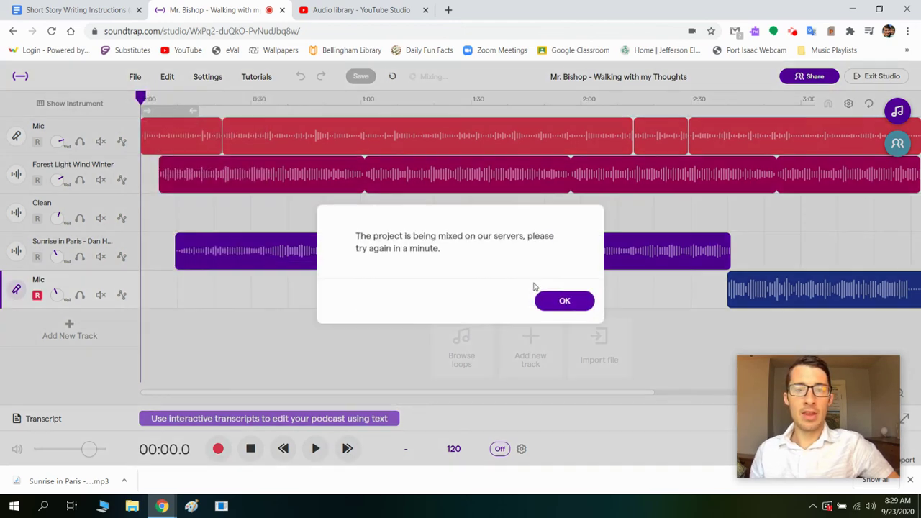
left_click(569, 305)
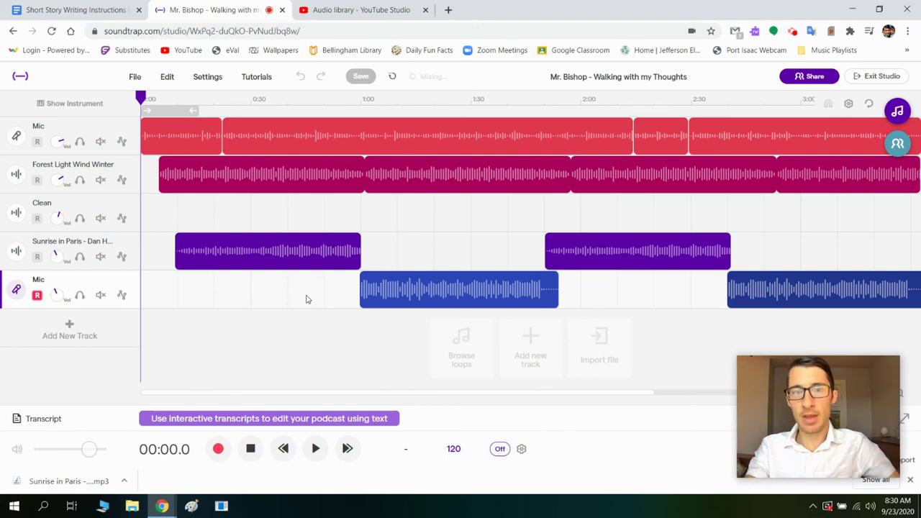
mouse_move(319, 263)
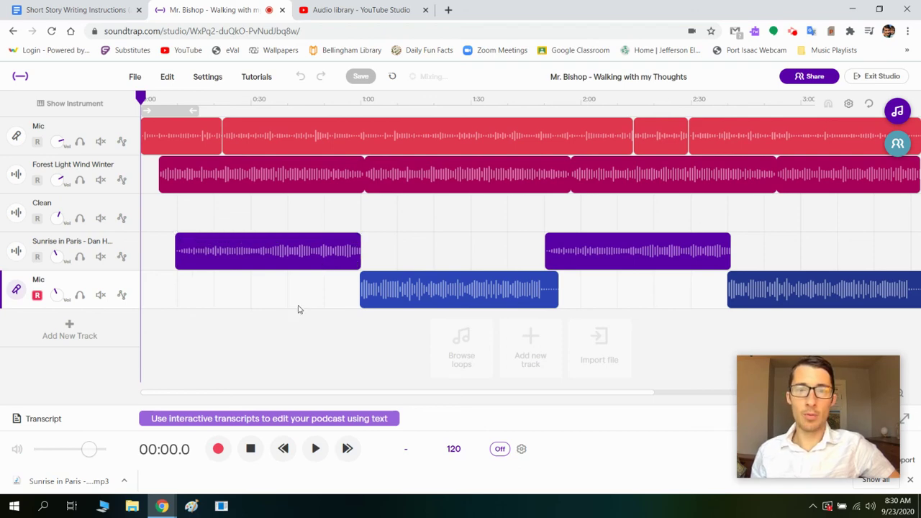
mouse_move(824, 400)
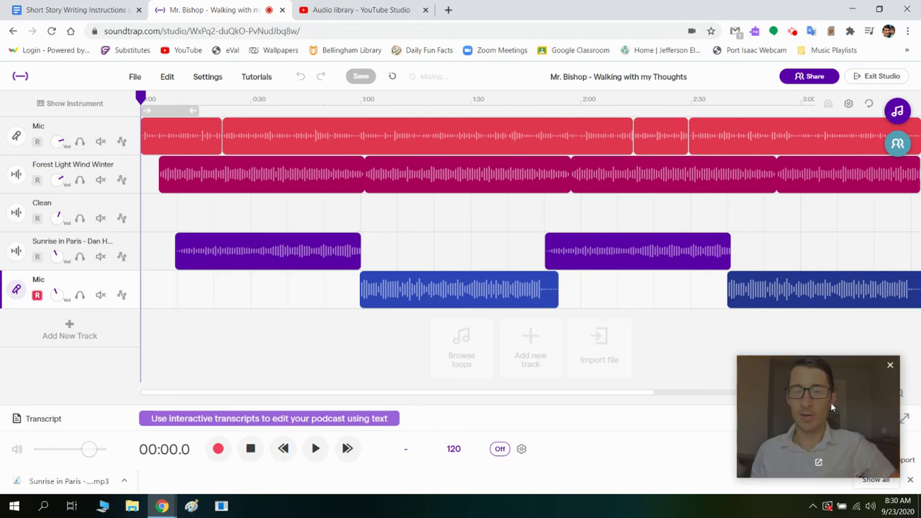
left_click(794, 32)
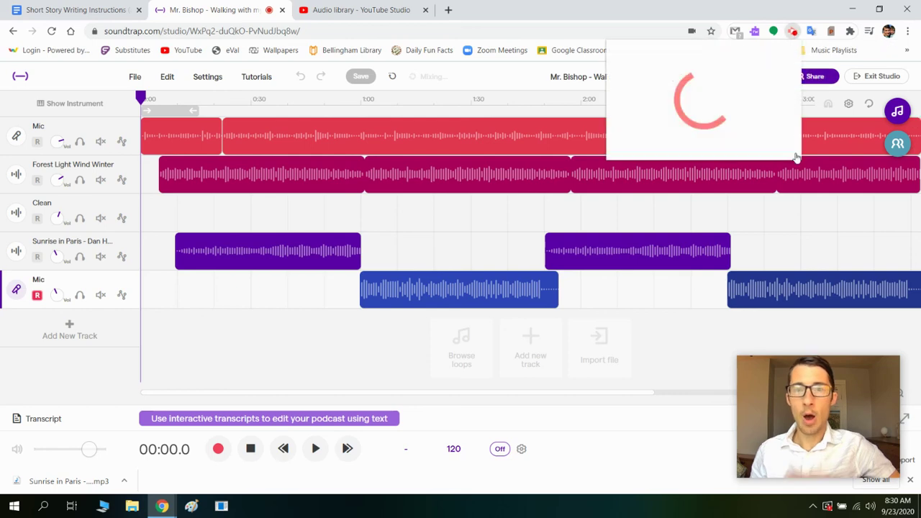